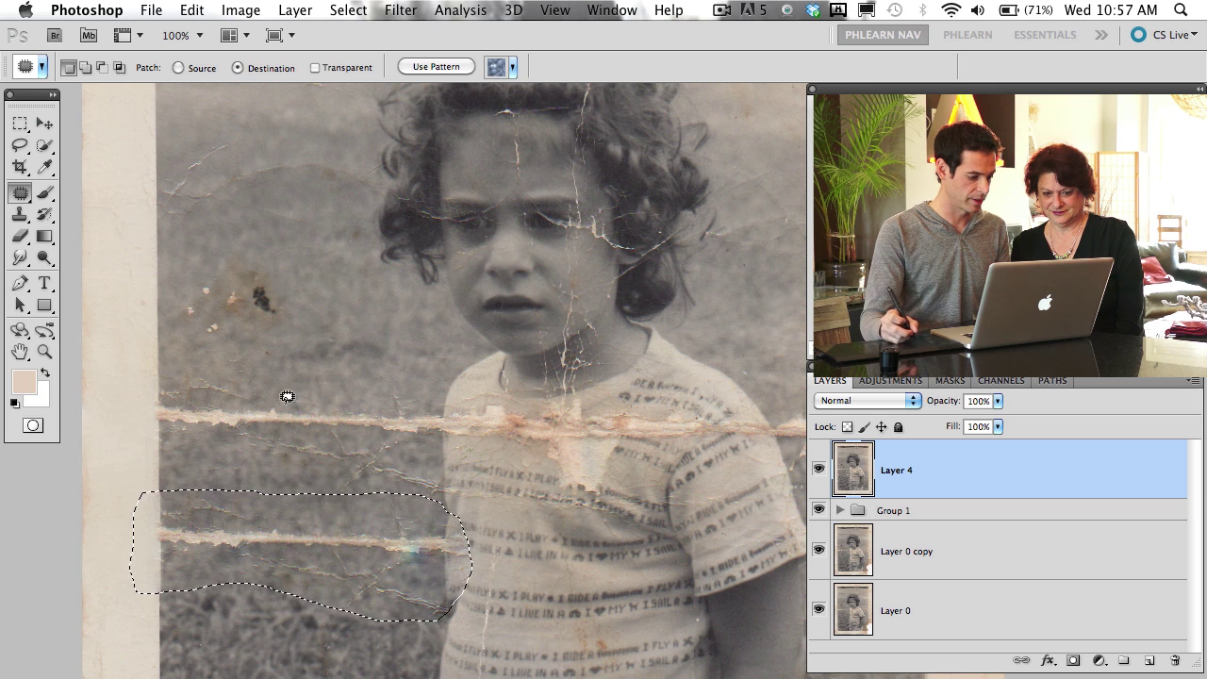
Undo the last patch and set the Patch tool to use the selection as Source
{"action": "key", "text": "super+z"}
{"action": "left_click", "coordinate": [178, 68]}
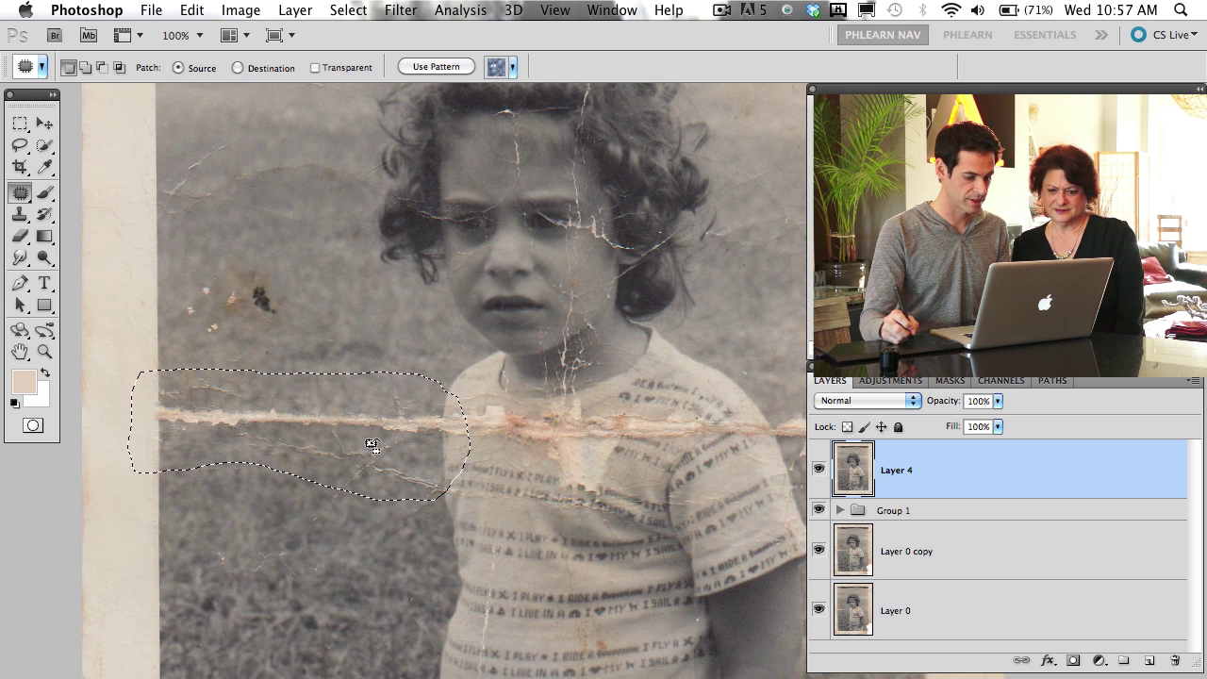
Try to patch the whole selected crease between the photo border and the child with grass from below
{"action": "left_click_drag", "start_coordinate": [363, 448], "coordinate": [364, 529]}
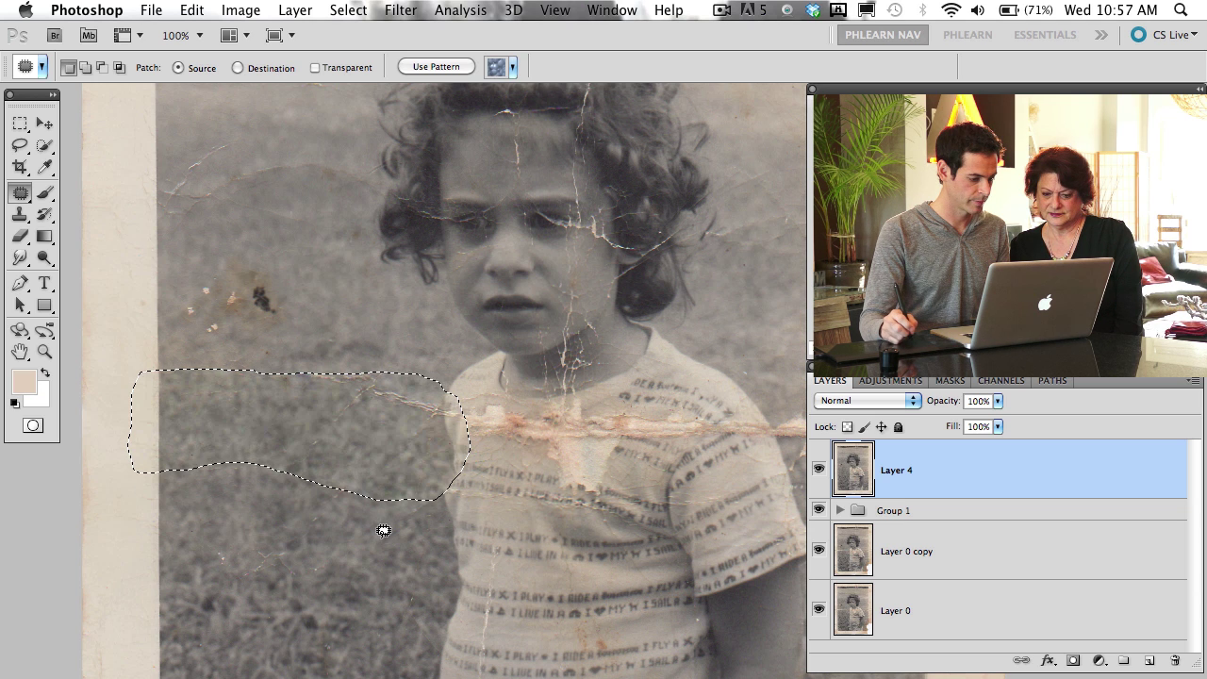
{"action": "key", "text": "super+d"}
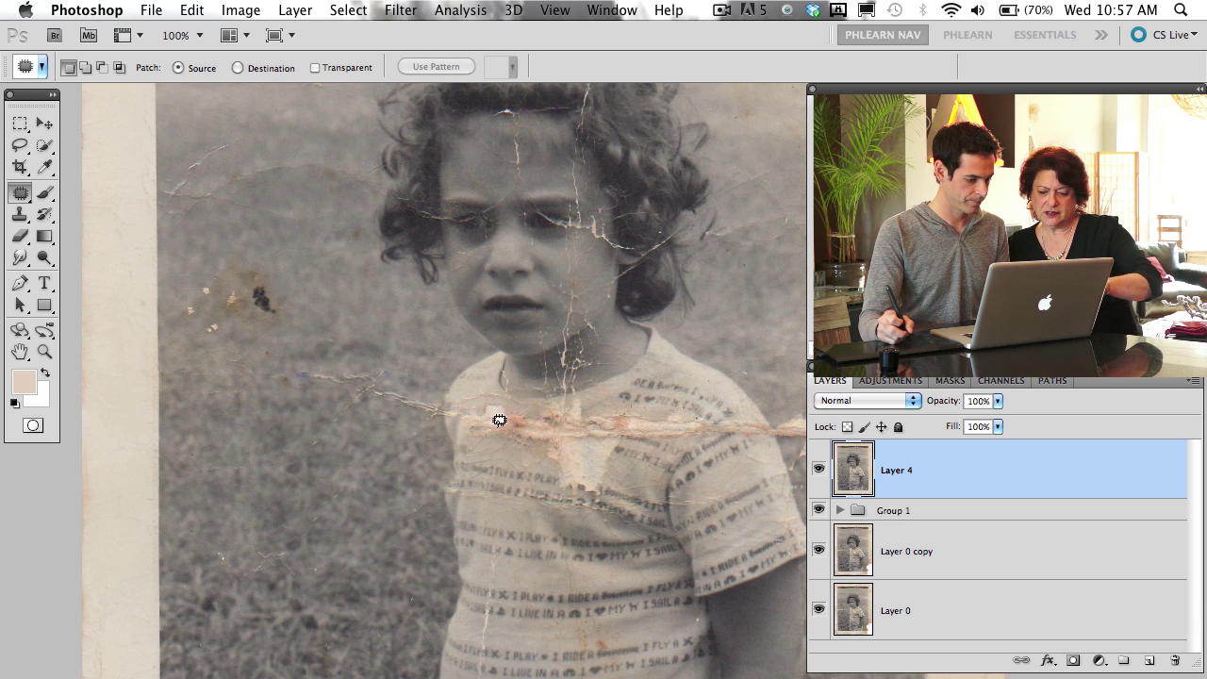
{"action": "key", "text": "super+alt+z"}
{"action": "key", "text": "super+alt+z"}
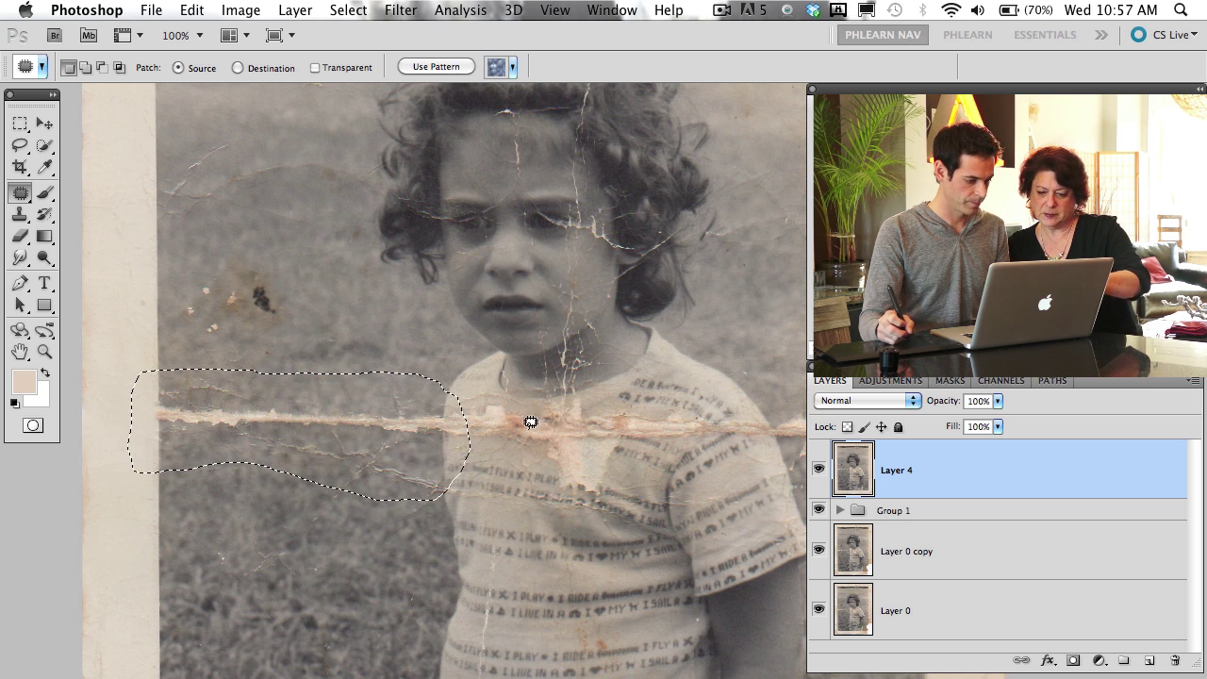
{"action": "left_click", "coordinate": [518, 431]}
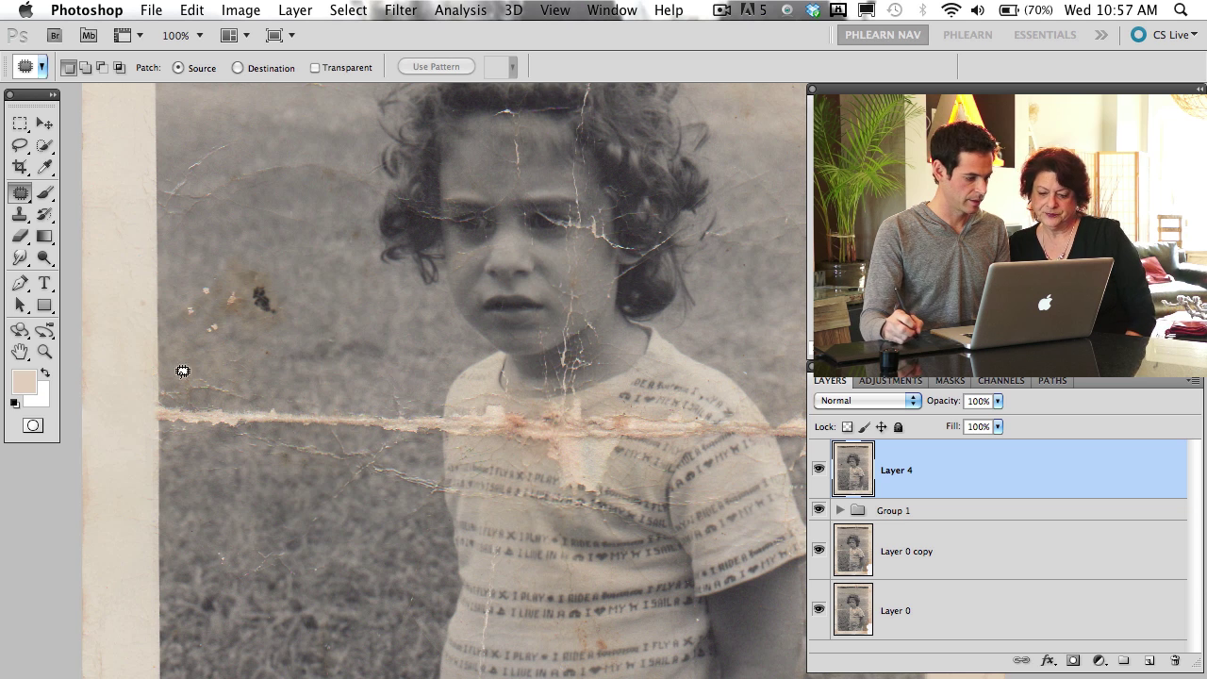
Patch the border end of the horizontal crease and its leftover marks with clean grass from nearby
{"action": "mouse_move", "coordinate": [341, 437]}
{"action": "left_mouse_down"}
{"action": "mouse_move", "coordinate": [332, 396]}
{"action": "mouse_move", "coordinate": [277, 520]}
{"action": "mouse_move", "coordinate": [283, 578]}
{"action": "left_mouse_up"}
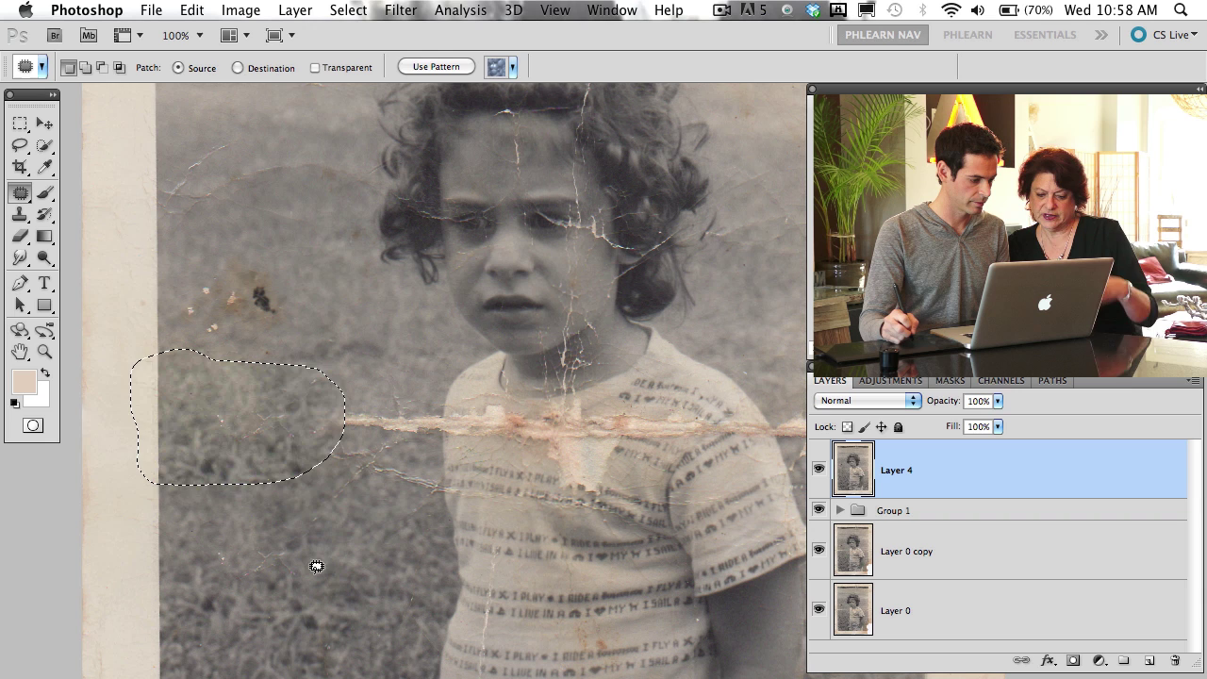
{"action": "left_click", "coordinate": [381, 375]}
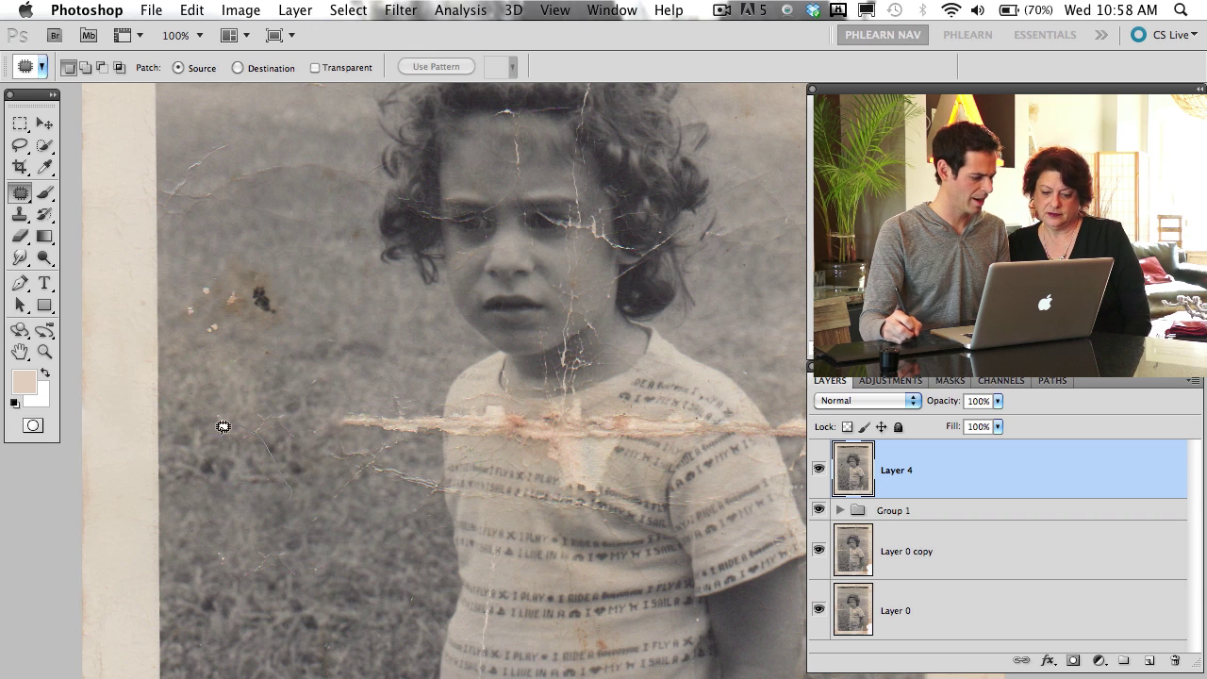
{"action": "mouse_move", "coordinate": [205, 501]}
{"action": "left_mouse_down"}
{"action": "mouse_move", "coordinate": [257, 496]}
{"action": "mouse_move", "coordinate": [253, 413]}
{"action": "mouse_move", "coordinate": [190, 443]}
{"action": "mouse_move", "coordinate": [246, 491]}
{"action": "mouse_move", "coordinate": [290, 507]}
{"action": "left_mouse_up"}
{"action": "left_click", "coordinate": [305, 497]}
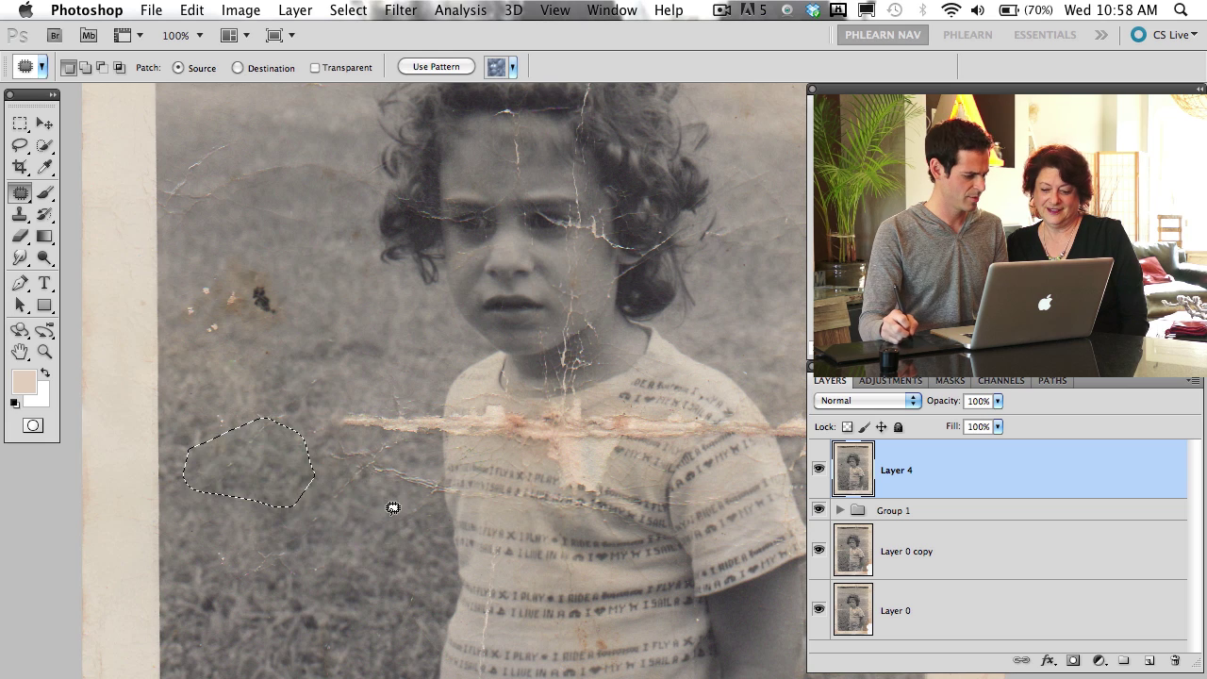
{"action": "left_click", "coordinate": [383, 498]}
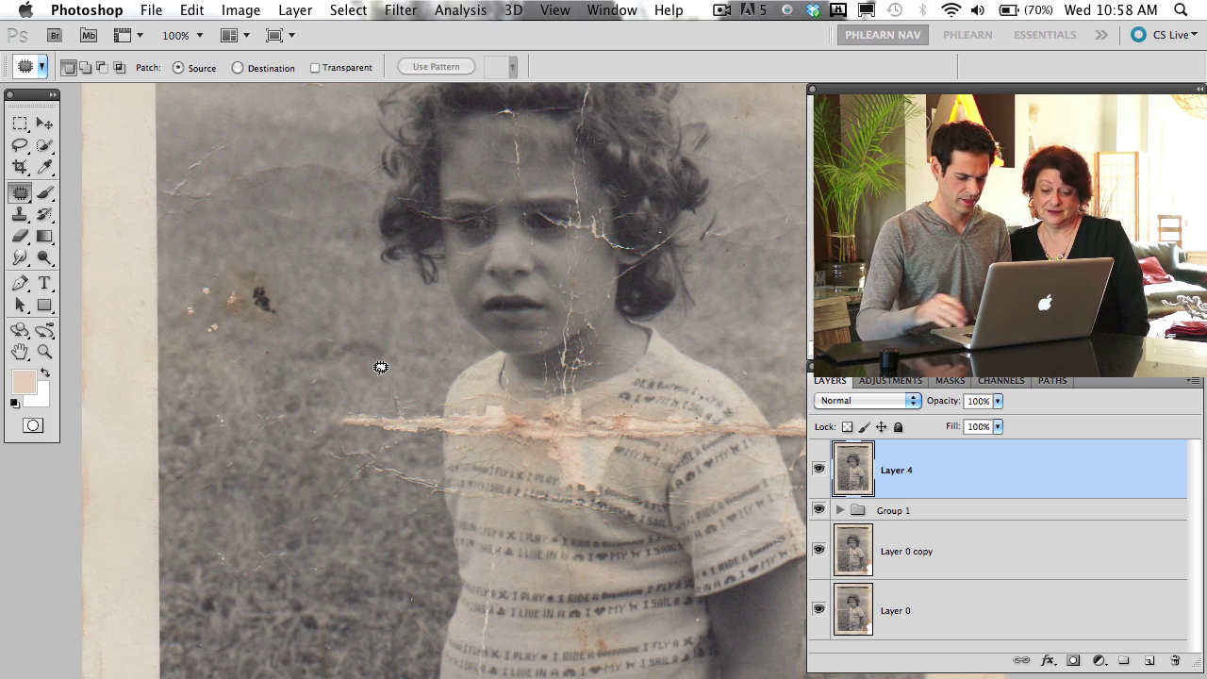
Patch the remaining horizontal crease in the grass up to the child's sleeve, sampling from the area below
{"action": "key", "text": "super+plus"}
{"action": "left_click_drag", "start_coordinate": [339, 404], "coordinate": [493, 405]}
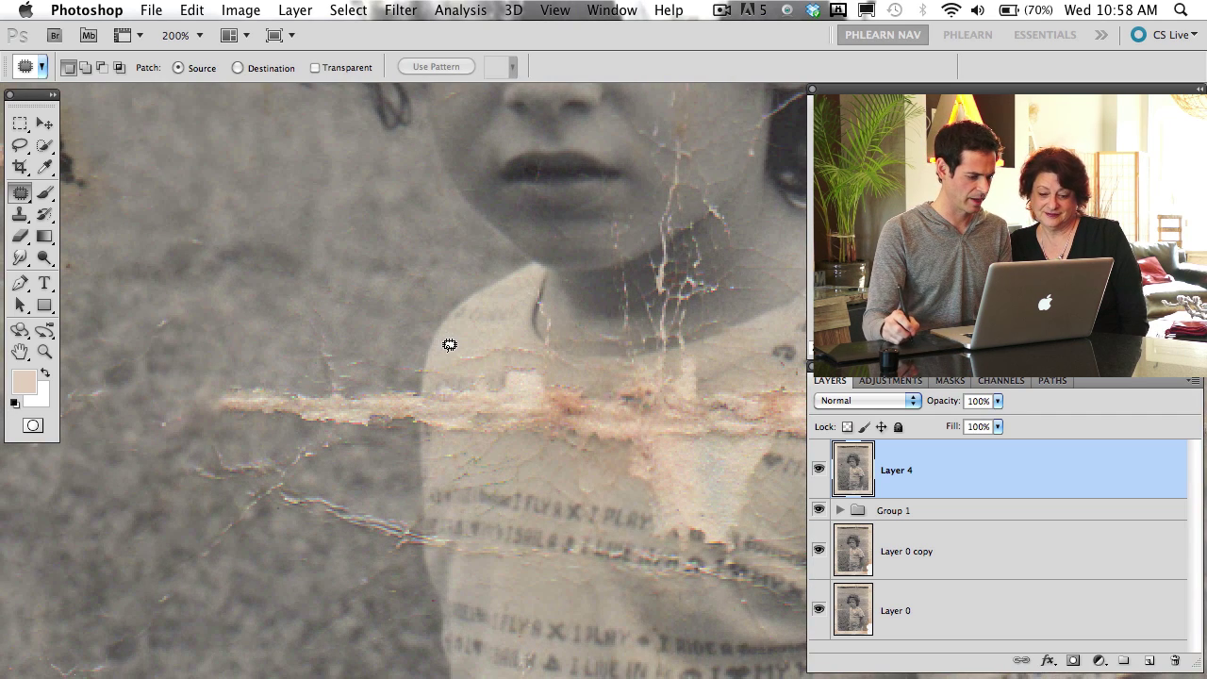
{"action": "mouse_move", "coordinate": [447, 345]}
{"action": "left_mouse_down"}
{"action": "mouse_move", "coordinate": [284, 325]}
{"action": "mouse_move", "coordinate": [186, 383]}
{"action": "left_mouse_up"}
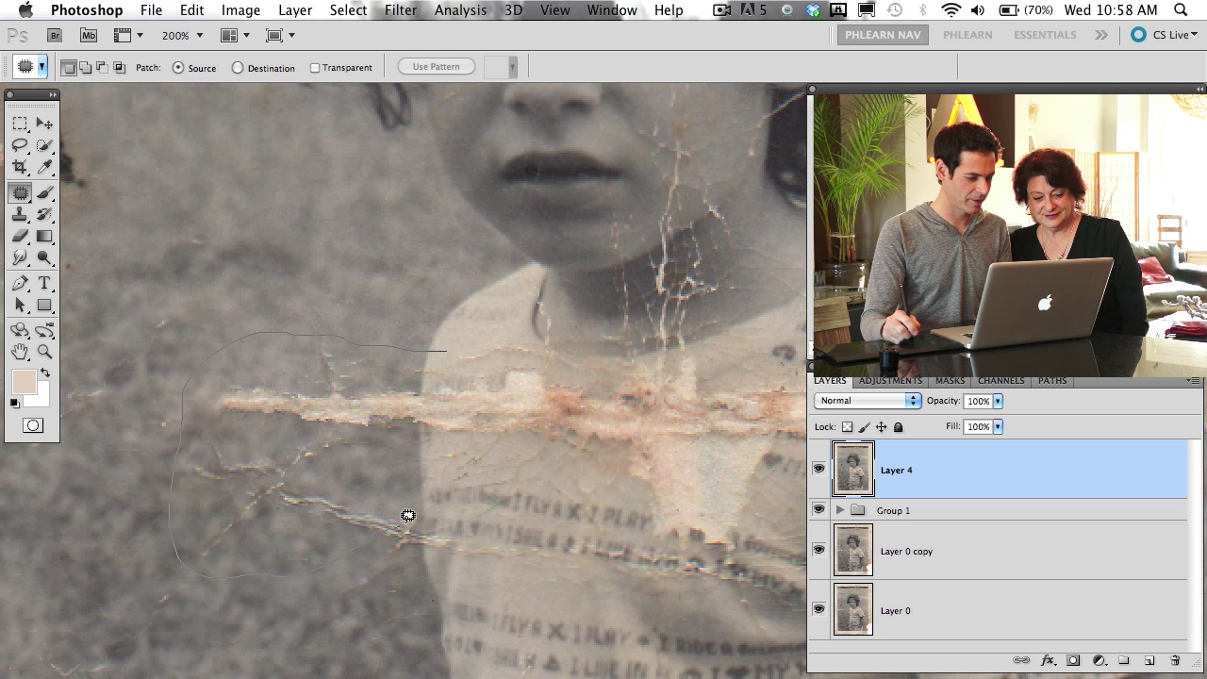
{"action": "left_click_drag", "start_coordinate": [468, 375], "coordinate": [453, 351]}
{"action": "mouse_move", "coordinate": [418, 424]}
{"action": "left_mouse_down"}
{"action": "mouse_move", "coordinate": [450, 633]}
{"action": "mouse_move", "coordinate": [457, 623]}
{"action": "left_mouse_up"}
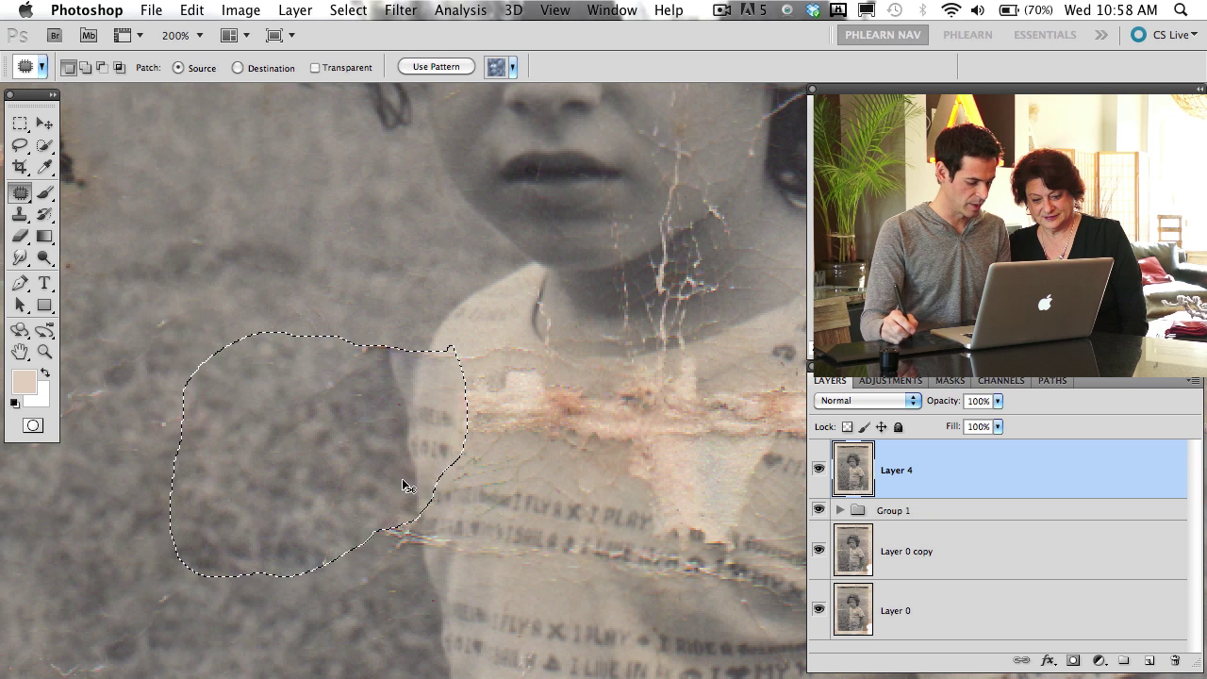
{"action": "key", "text": "super+d"}
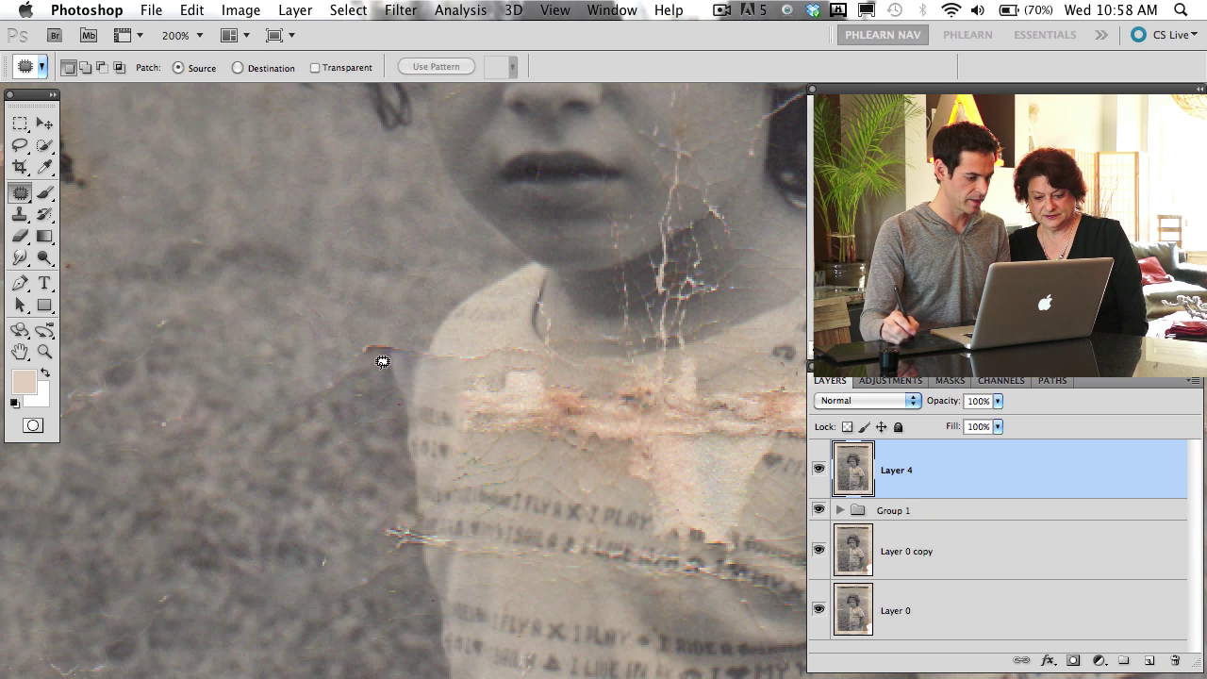
Try to erase the stray sleeve edge that sticks out into the grass beside the shoulder
{"action": "key", "text": "e"}
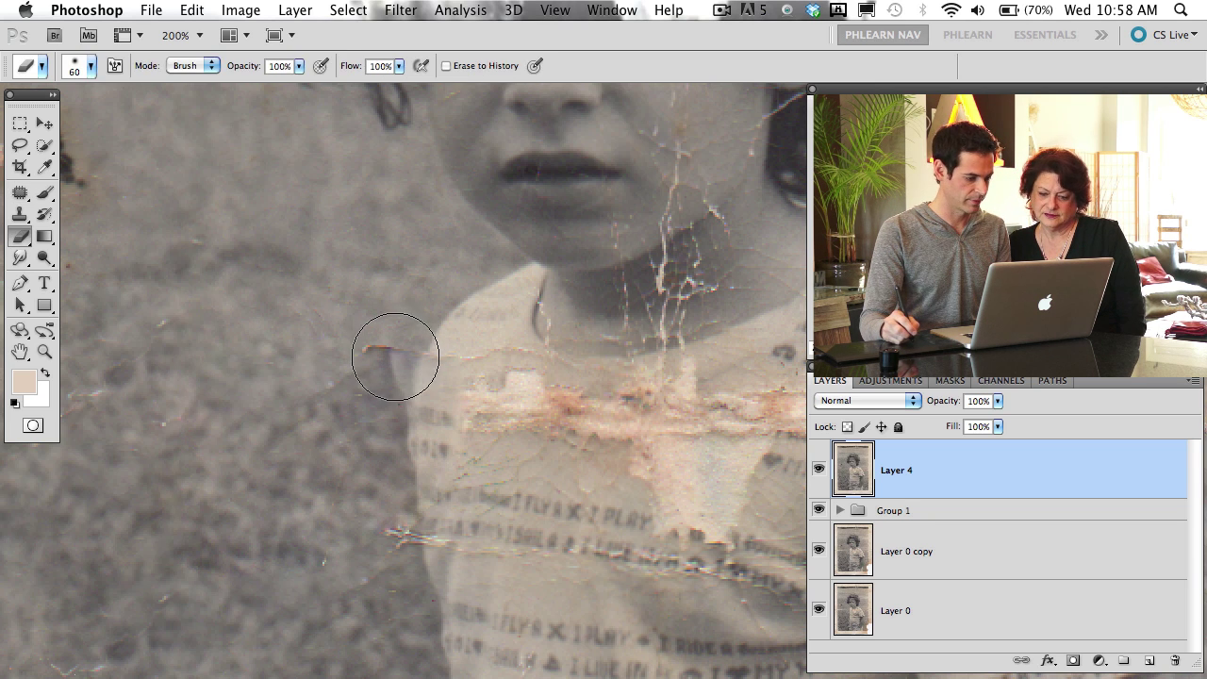
{"action": "mouse_move", "coordinate": [390, 353]}
{"action": "left_mouse_down"}
{"action": "mouse_move", "coordinate": [425, 355]}
{"action": "mouse_move", "coordinate": [404, 337]}
{"action": "mouse_move", "coordinate": [411, 351]}
{"action": "left_mouse_up"}
{"action": "key", "text": "j"}
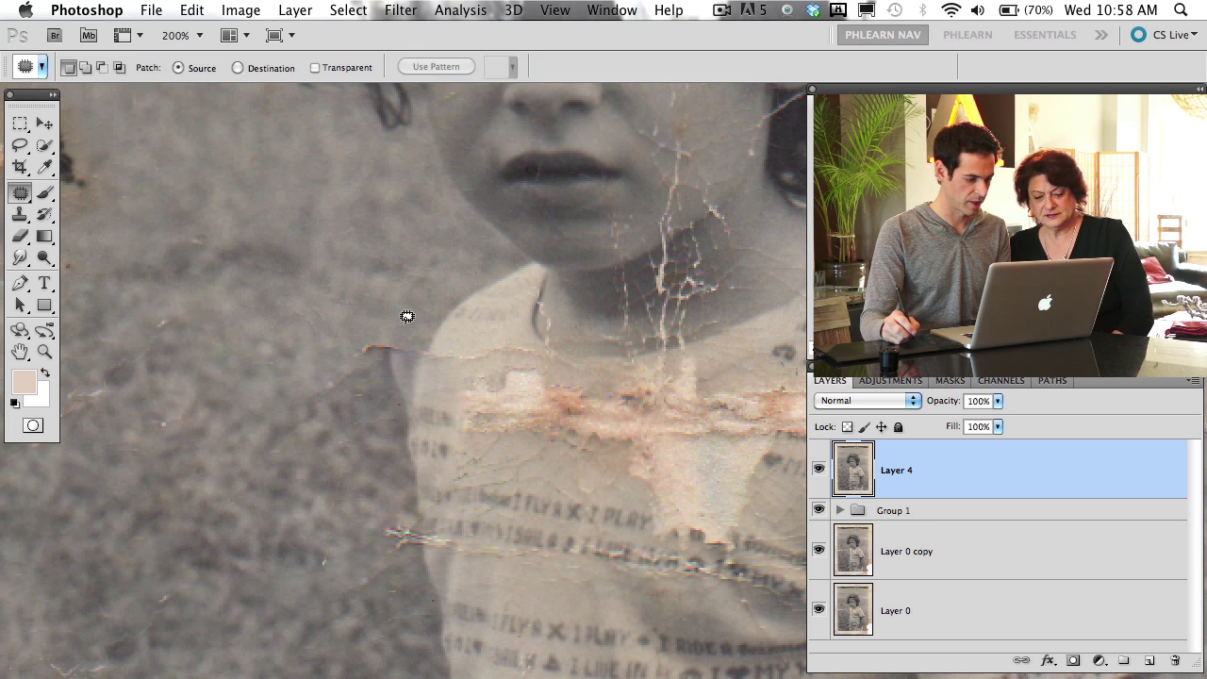
{"action": "mouse_move", "coordinate": [338, 390]}
{"action": "left_mouse_down"}
{"action": "mouse_move", "coordinate": [461, 336]}
{"action": "mouse_move", "coordinate": [423, 475]}
{"action": "mouse_move", "coordinate": [448, 484]}
{"action": "mouse_move", "coordinate": [425, 424]}
{"action": "mouse_move", "coordinate": [458, 358]}
{"action": "mouse_move", "coordinate": [421, 364]}
{"action": "mouse_move", "coordinate": [444, 355]}
{"action": "mouse_move", "coordinate": [485, 369]}
{"action": "mouse_move", "coordinate": [471, 334]}
{"action": "mouse_move", "coordinate": [480, 387]}
{"action": "mouse_move", "coordinate": [424, 335]}
{"action": "left_mouse_up"}
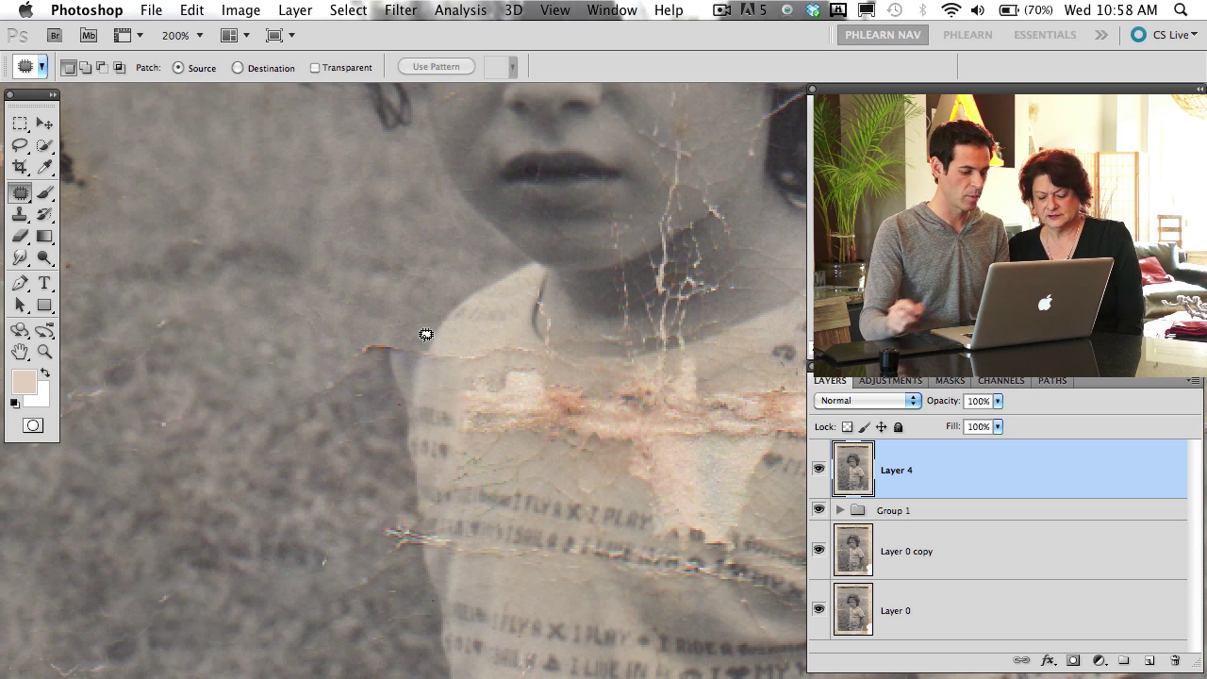
Patch the vertical white crack on the lower shirt, first on plain fabric and on the printed text band below it
{"action": "key", "text": "super+minus"}
{"action": "key", "text": "super+minus"}
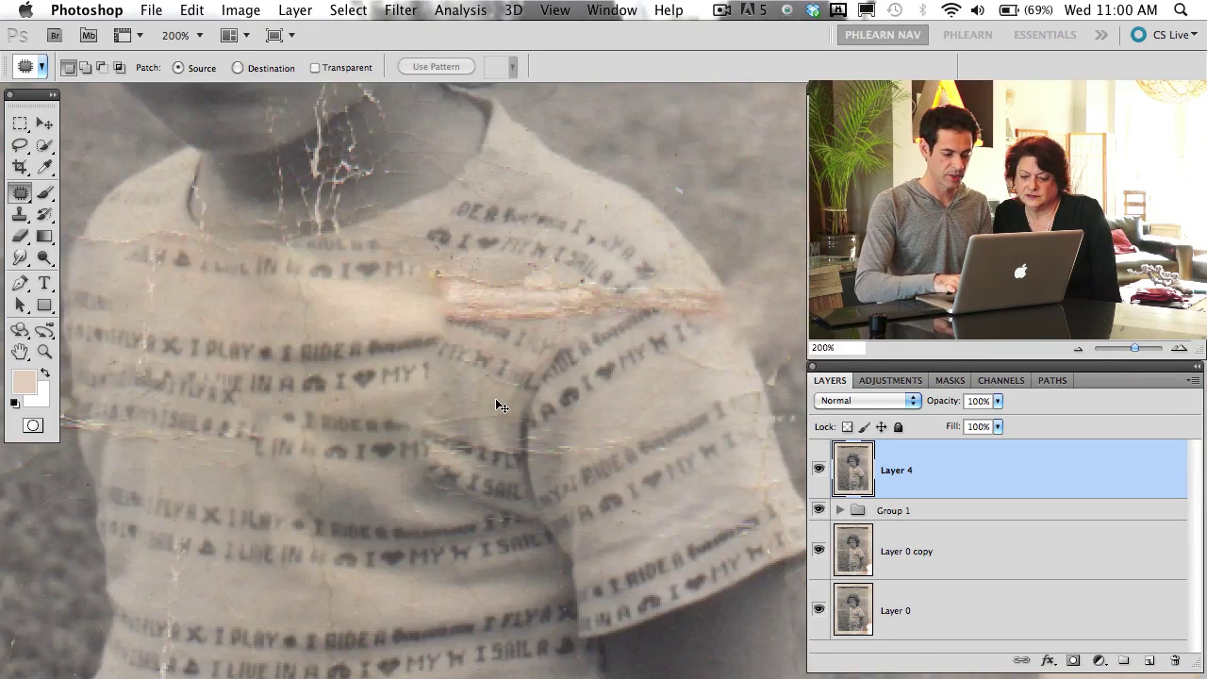
{"action": "key", "text": "super+minus"}
{"action": "key", "text": "super+minus"}
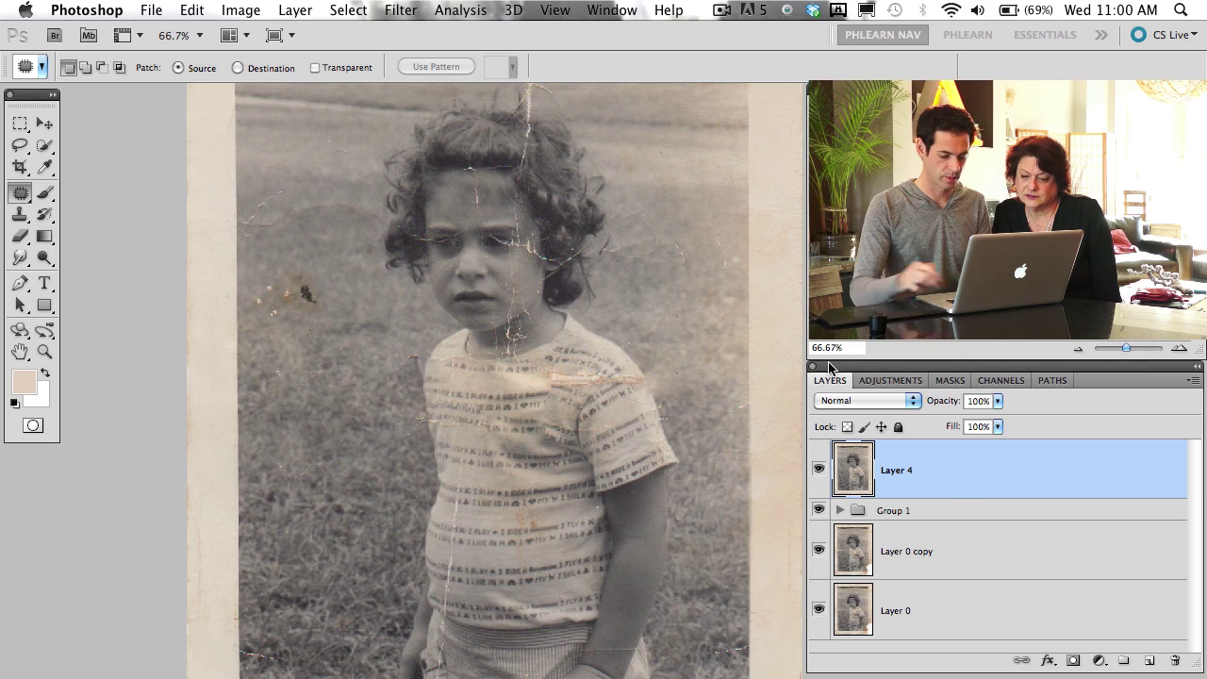
{"action": "key", "text": "super+plus"}
{"action": "key", "text": "super+plus"}
{"action": "key", "text": "super+plus"}
{"action": "left_click_drag", "start_coordinate": [592, 538], "coordinate": [650, 346]}
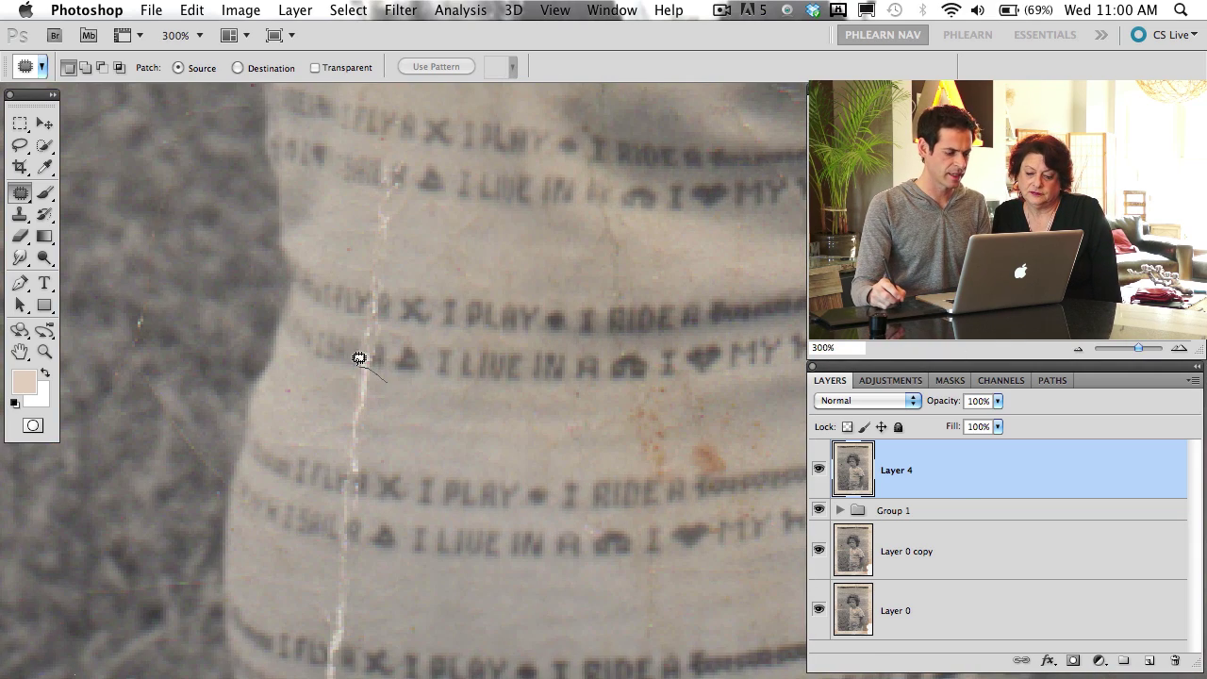
{"action": "left_click_drag", "start_coordinate": [384, 404], "coordinate": [381, 383]}
{"action": "left_click_drag", "start_coordinate": [387, 431], "coordinate": [449, 431]}
{"action": "mouse_move", "coordinate": [372, 563]}
{"action": "left_mouse_down"}
{"action": "mouse_move", "coordinate": [399, 533]}
{"action": "mouse_move", "coordinate": [469, 547]}
{"action": "mouse_move", "coordinate": [476, 531]}
{"action": "left_mouse_up"}
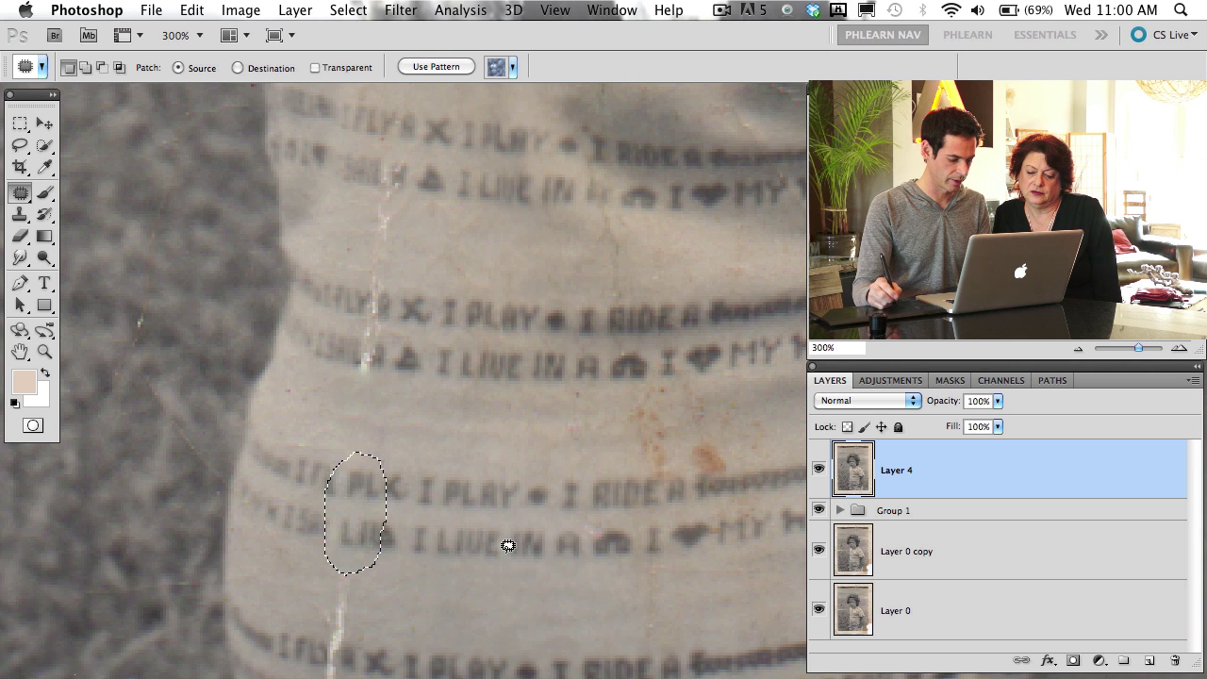
{"action": "key", "text": "super+d"}
Patch the vertical crack through the two lowest text bands down to the waistband with adjacent printed fabric
{"action": "left_click_drag", "start_coordinate": [390, 590], "coordinate": [454, 415]}
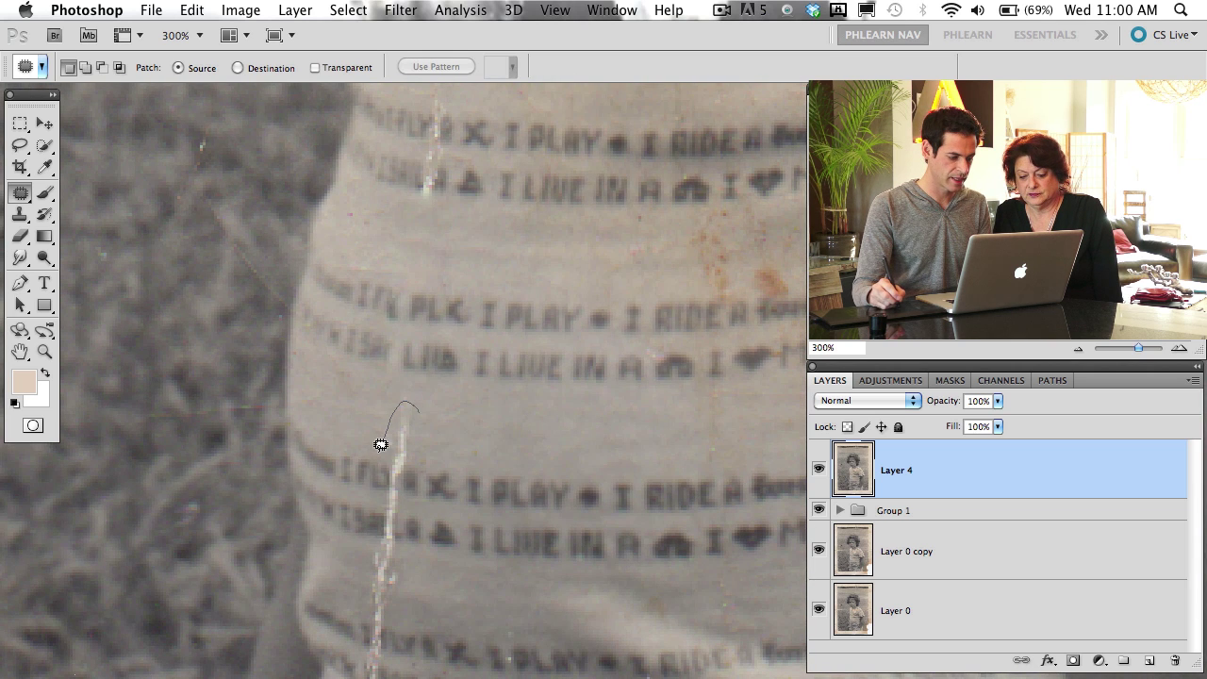
{"action": "left_click_drag", "start_coordinate": [410, 547], "coordinate": [420, 411]}
{"action": "left_click_drag", "start_coordinate": [417, 514], "coordinate": [493, 528]}
{"action": "left_click_drag", "start_coordinate": [466, 571], "coordinate": [466, 404]}
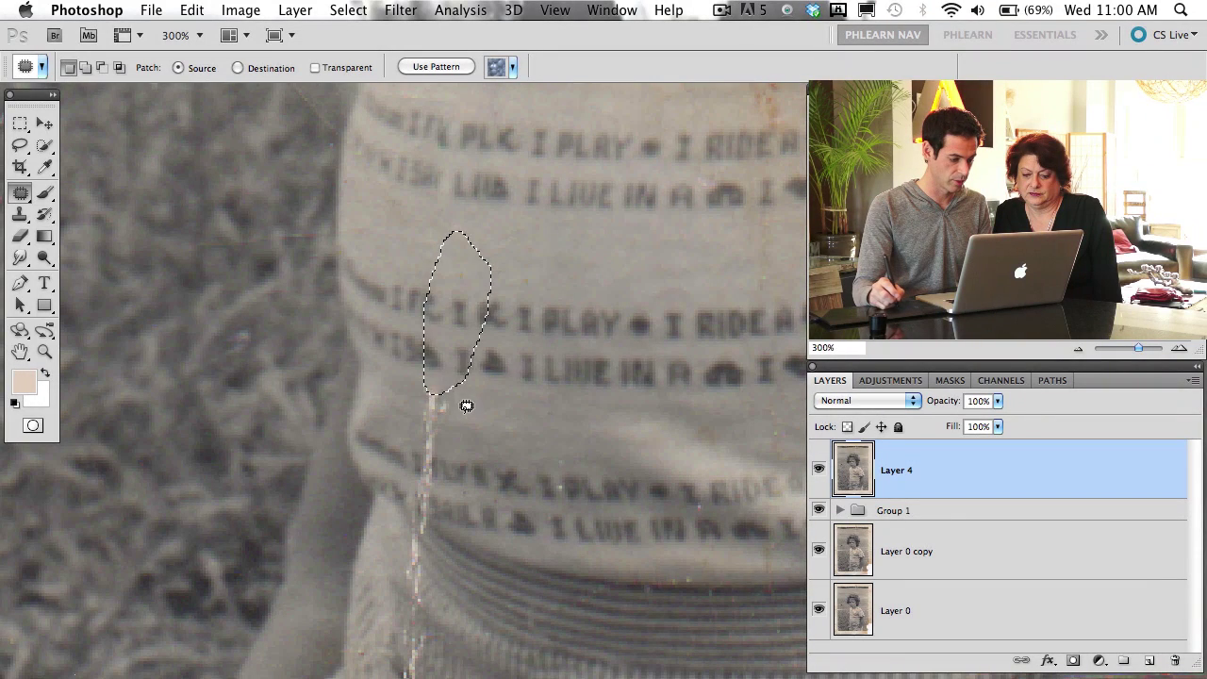
{"action": "key", "text": "super+d"}
{"action": "mouse_move", "coordinate": [473, 457]}
{"action": "left_mouse_down"}
{"action": "mouse_move", "coordinate": [512, 517]}
{"action": "mouse_move", "coordinate": [467, 429]}
{"action": "left_mouse_up"}
{"action": "left_click_drag", "start_coordinate": [509, 501], "coordinate": [510, 498]}
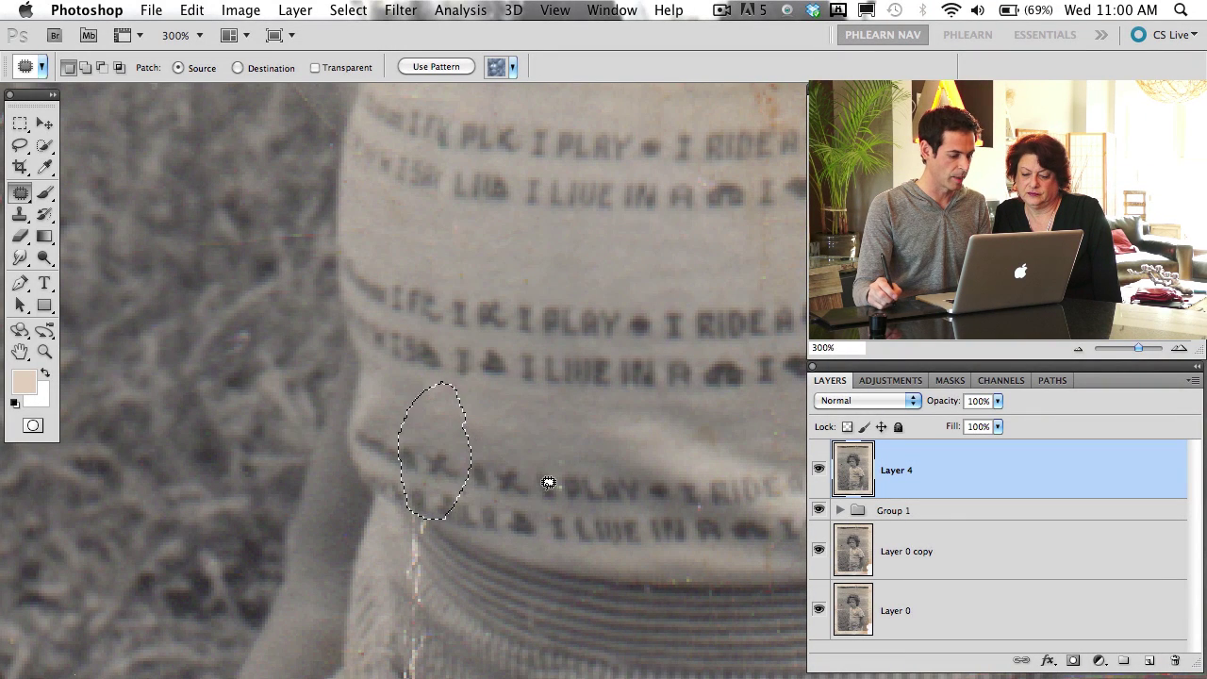
{"action": "key", "text": "super+d"}
Try to patch the mismatched print where the shirt's crack was with lettering from the middle of the shirt
{"action": "key", "text": "super+minus"}
{"action": "key", "text": "super+minus"}
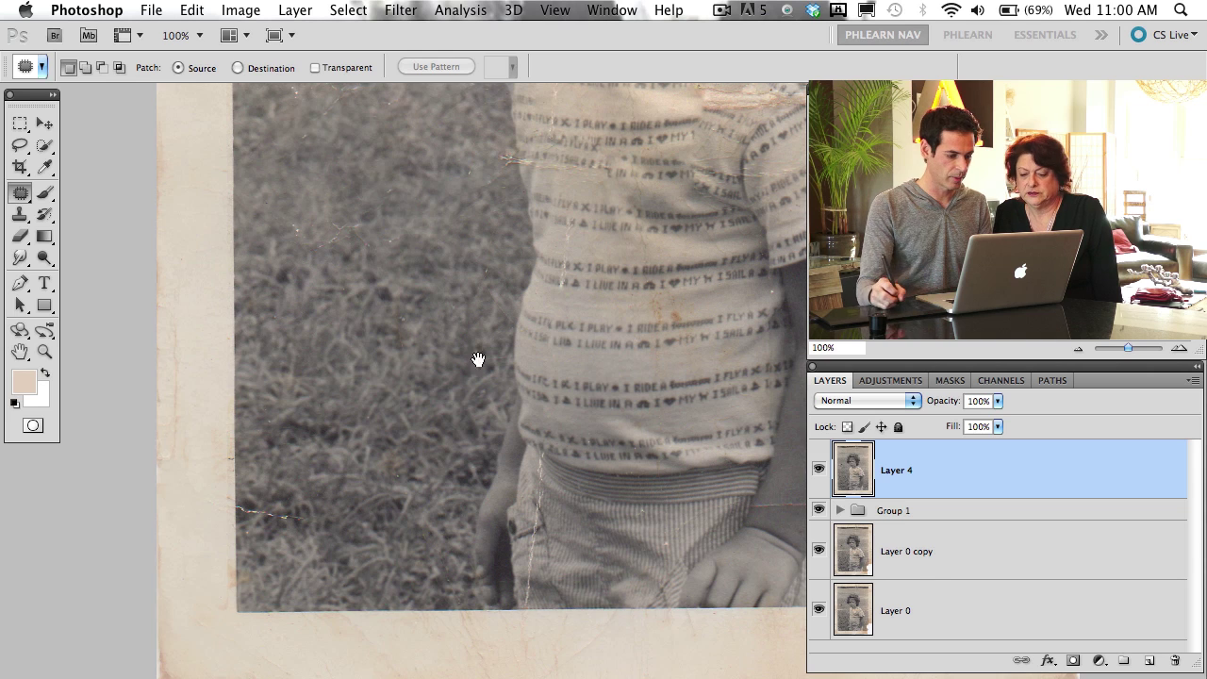
{"action": "left_click_drag", "start_coordinate": [479, 359], "coordinate": [361, 450]}
{"action": "mouse_move", "coordinate": [464, 302]}
{"action": "left_mouse_down"}
{"action": "mouse_move", "coordinate": [424, 509]}
{"action": "mouse_move", "coordinate": [459, 332]}
{"action": "left_mouse_up"}
{"action": "left_click_drag", "start_coordinate": [484, 431], "coordinate": [584, 422]}
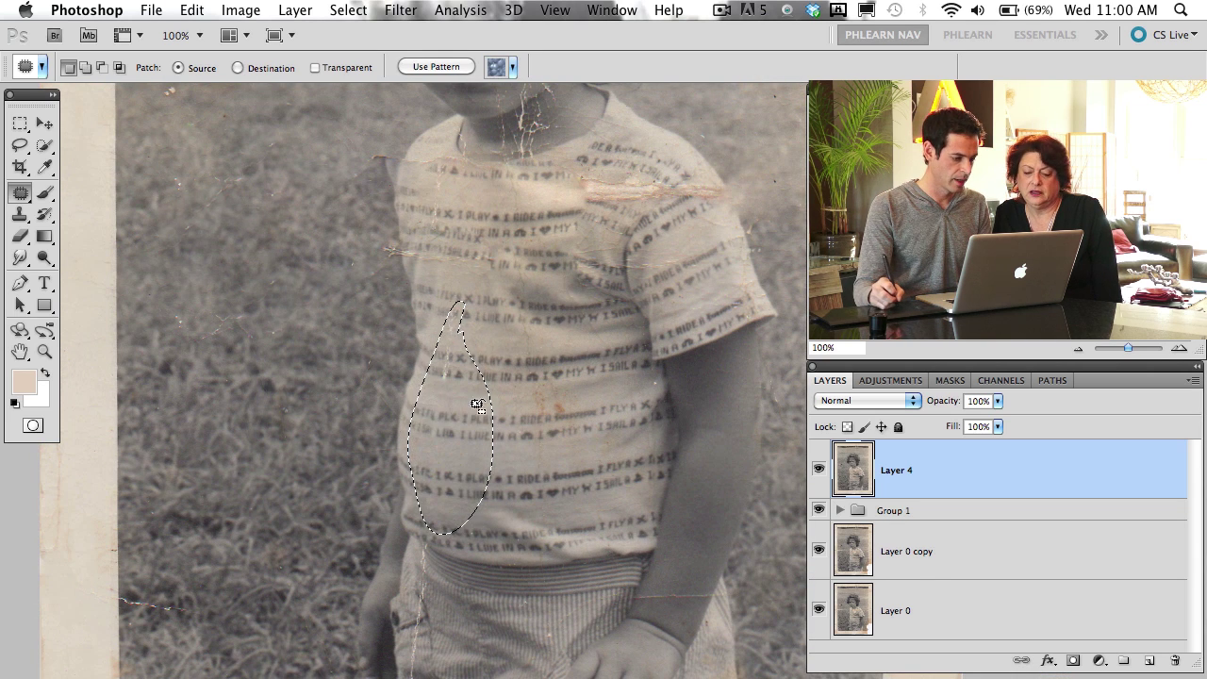
{"action": "key", "text": "super+d"}
{"action": "mouse_move", "coordinate": [460, 401]}
{"action": "left_mouse_down"}
{"action": "mouse_move", "coordinate": [478, 445]}
{"action": "mouse_move", "coordinate": [596, 430]}
{"action": "left_mouse_up"}
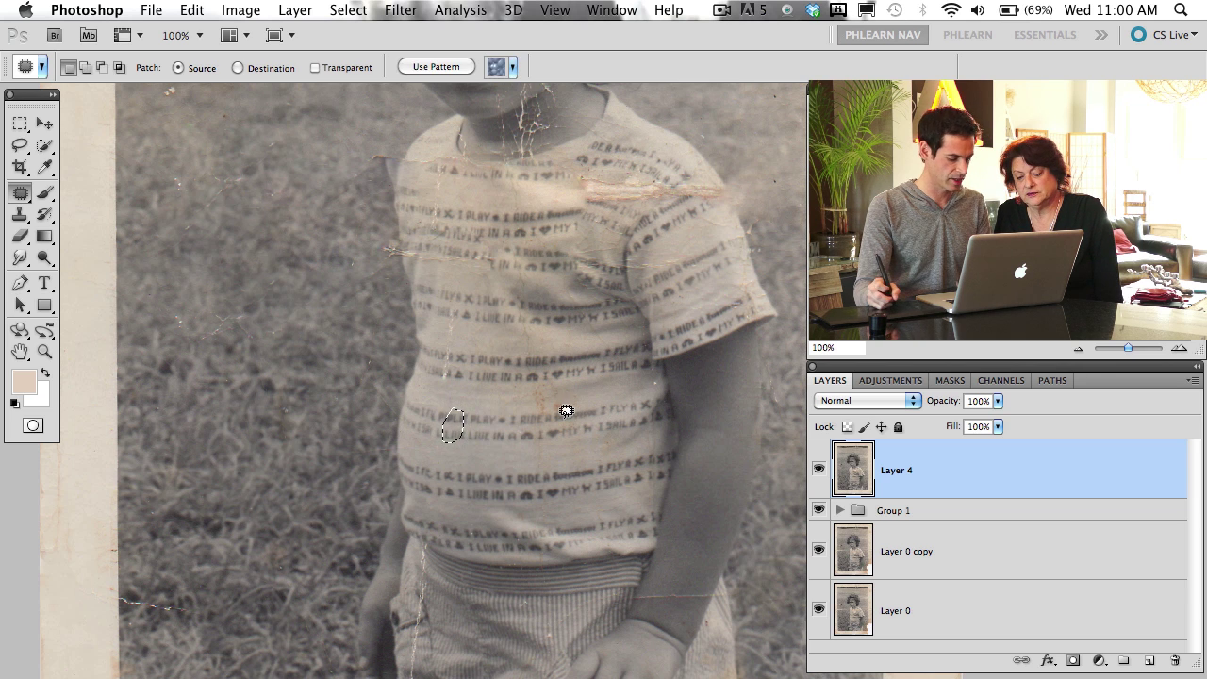
{"action": "key", "text": "super+d"}
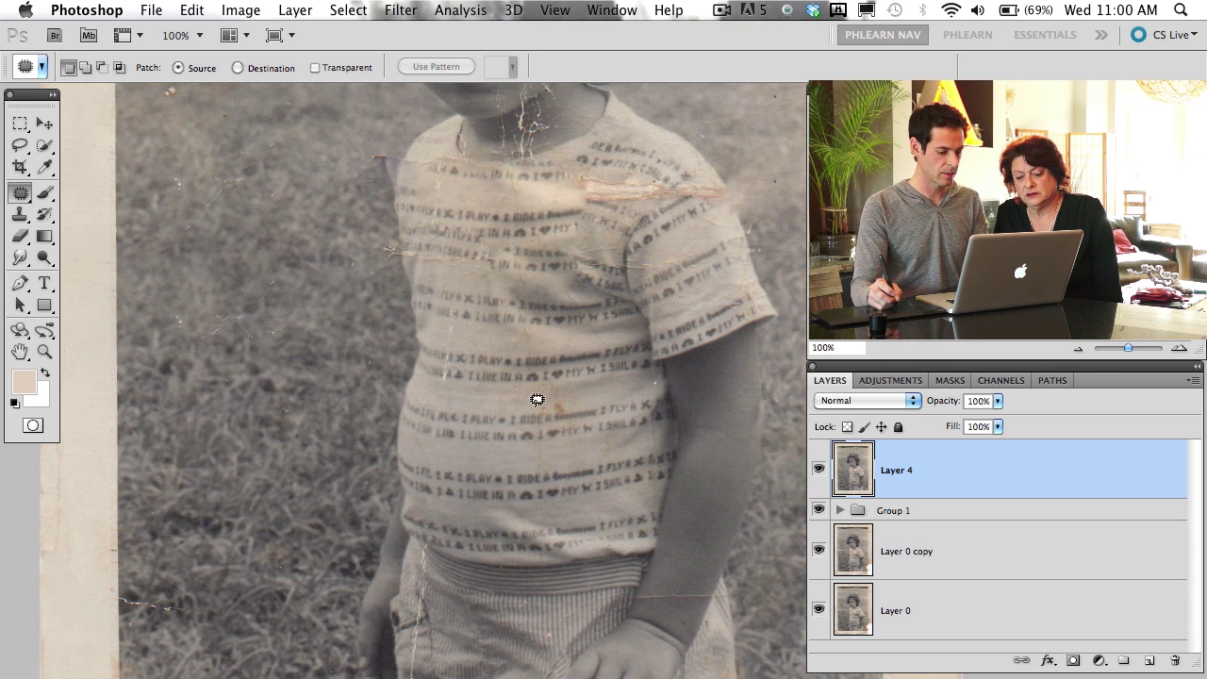
Patch the orange stain on the plain fabric in the middle of the shirt with clean fabric beside it
{"action": "left_click_drag", "start_coordinate": [531, 379], "coordinate": [511, 341]}
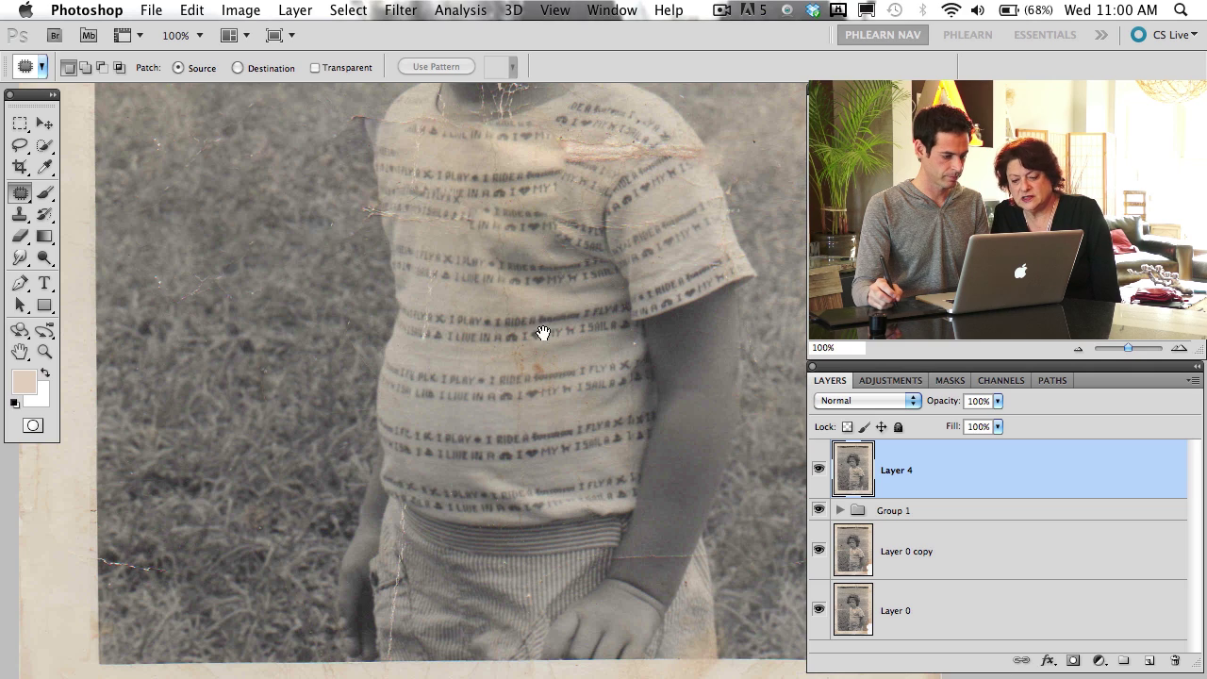
{"action": "key", "text": "super+equal"}
{"action": "key", "text": "super+equal"}
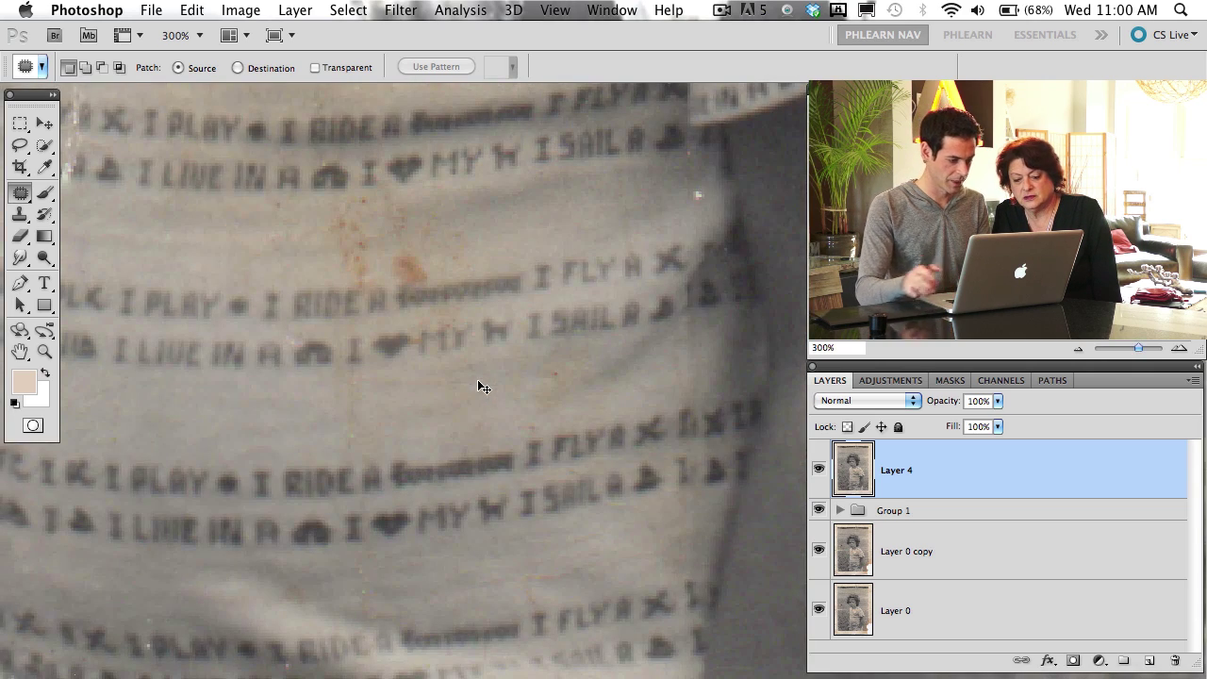
{"action": "left_click_drag", "start_coordinate": [370, 385], "coordinate": [492, 347]}
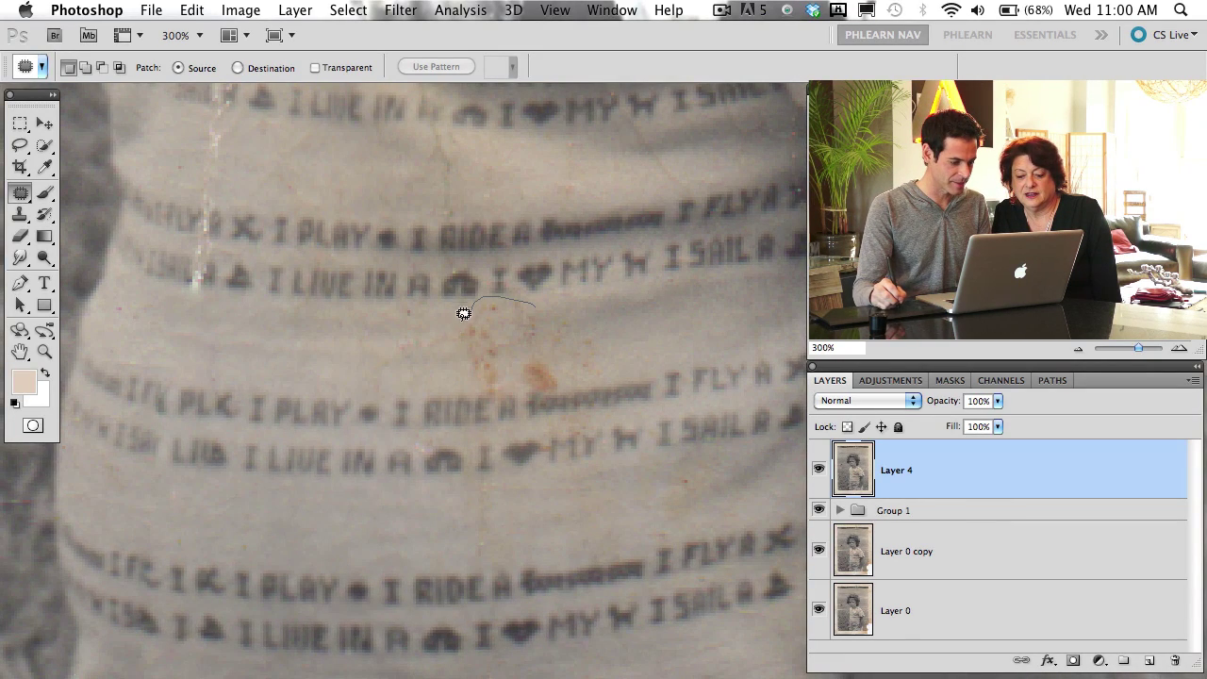
{"action": "left_click_drag", "start_coordinate": [607, 357], "coordinate": [680, 350]}
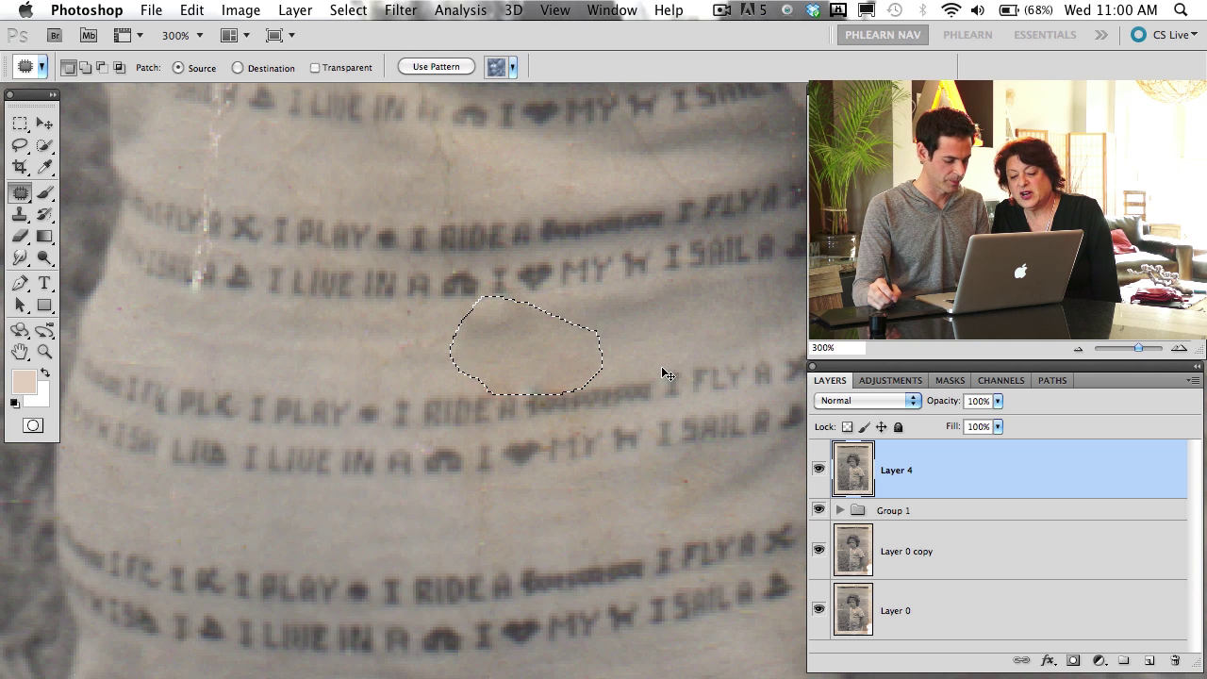
{"action": "key", "text": "super+d"}
Patch the vertical crack in the middle of the child's forehead with clean skin beside it
{"action": "key", "text": "super+1"}
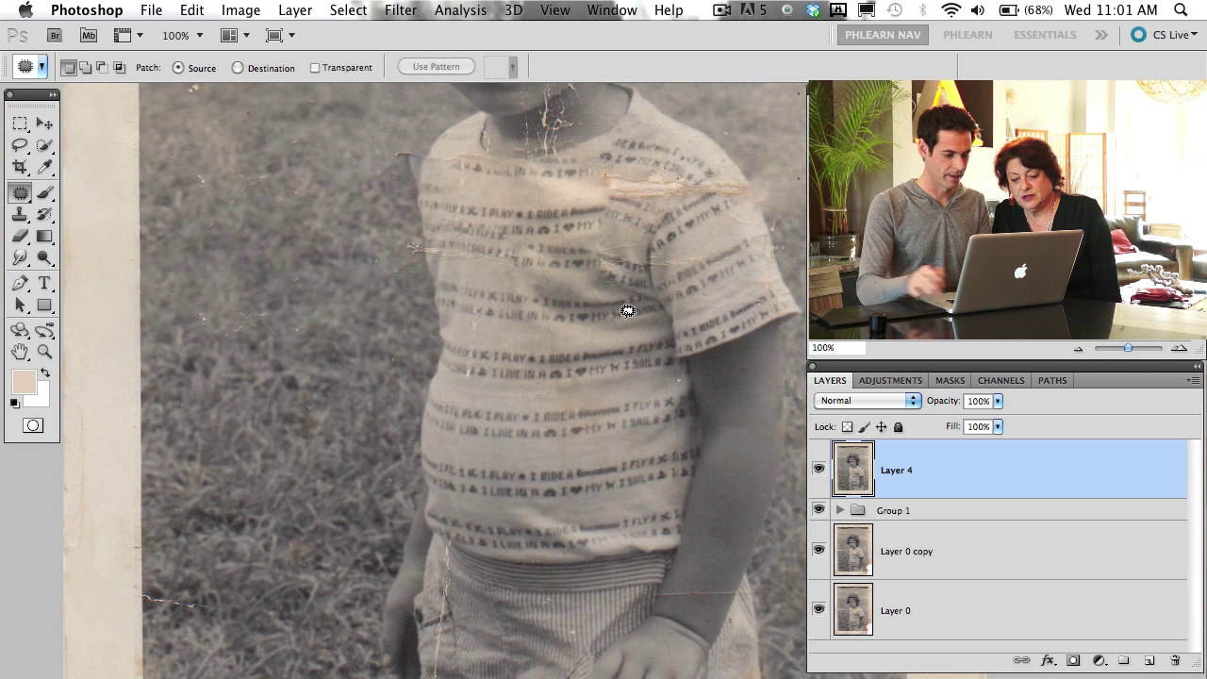
{"action": "left_click_drag", "start_coordinate": [522, 350], "coordinate": [476, 366]}
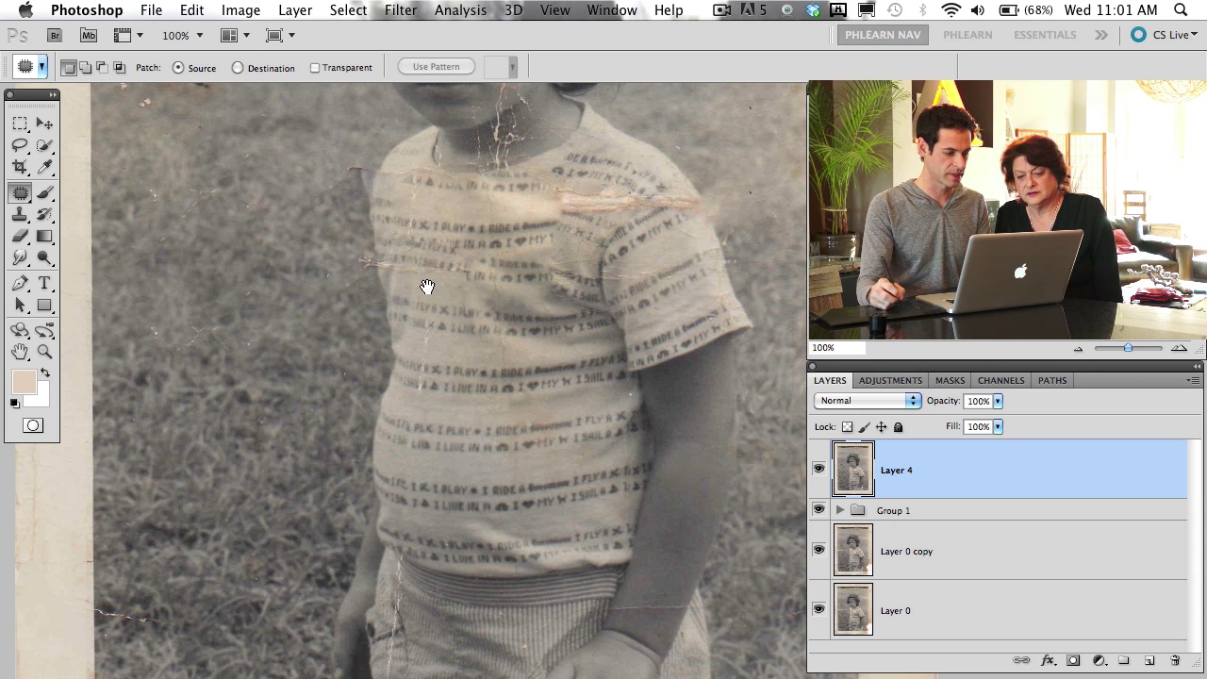
{"action": "left_click_drag", "start_coordinate": [532, 314], "coordinate": [547, 624]}
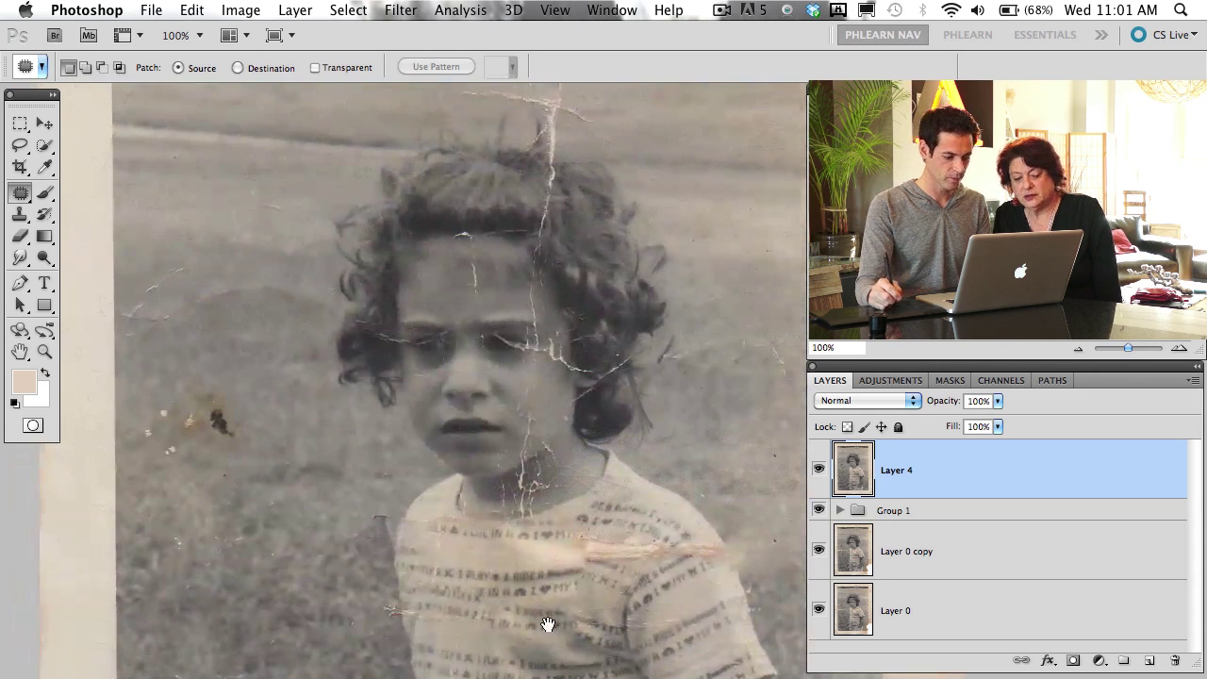
{"action": "key", "text": "super+plus"}
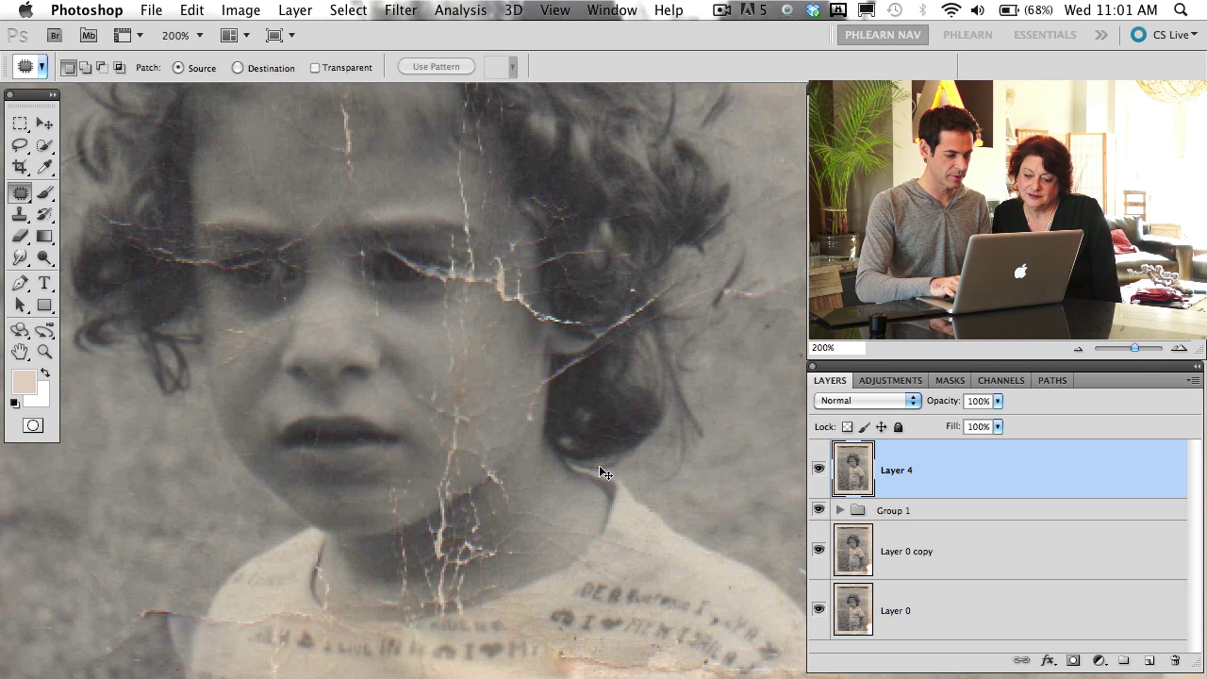
{"action": "left_click_drag", "start_coordinate": [547, 442], "coordinate": [713, 532]}
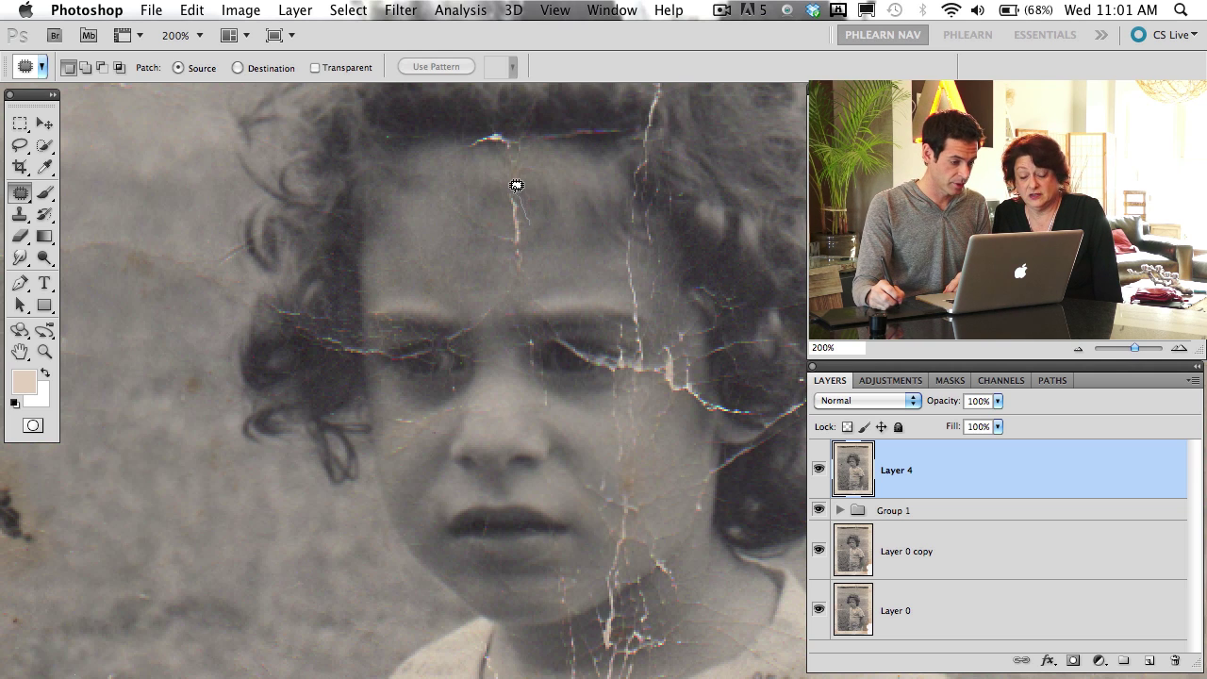
{"action": "left_click_drag", "start_coordinate": [533, 230], "coordinate": [521, 273]}
{"action": "left_click_drag", "start_coordinate": [549, 200], "coordinate": [564, 257]}
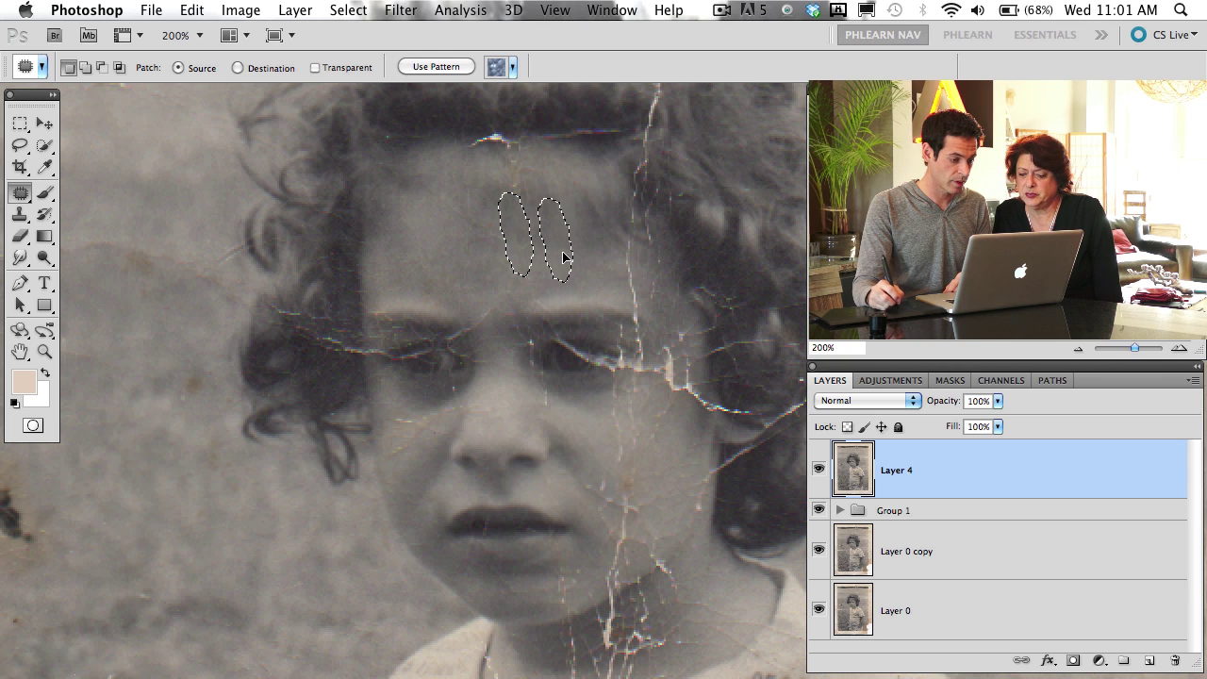
{"action": "key", "text": "super+plus"}
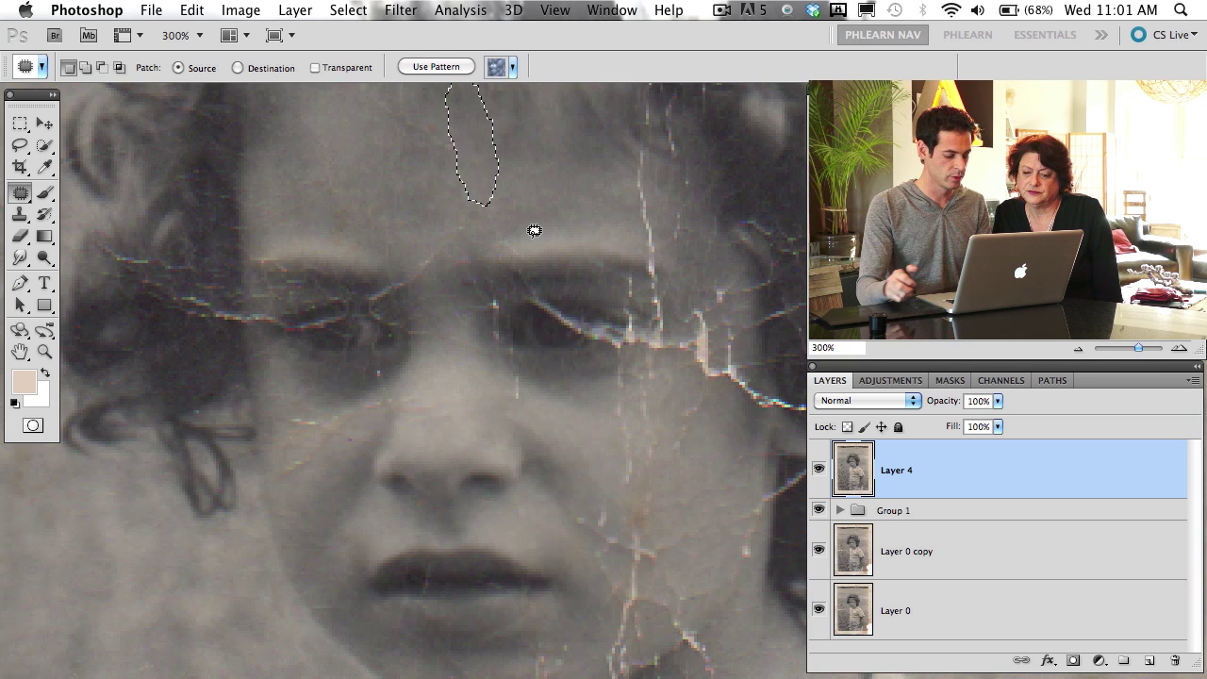
{"action": "key", "text": "super+d"}
Patch the vertical crack on the side of the forehead above the eyebrow and the cracks on the temple and cheekbone beside the eye
{"action": "left_click_drag", "start_coordinate": [462, 292], "coordinate": [427, 371]}
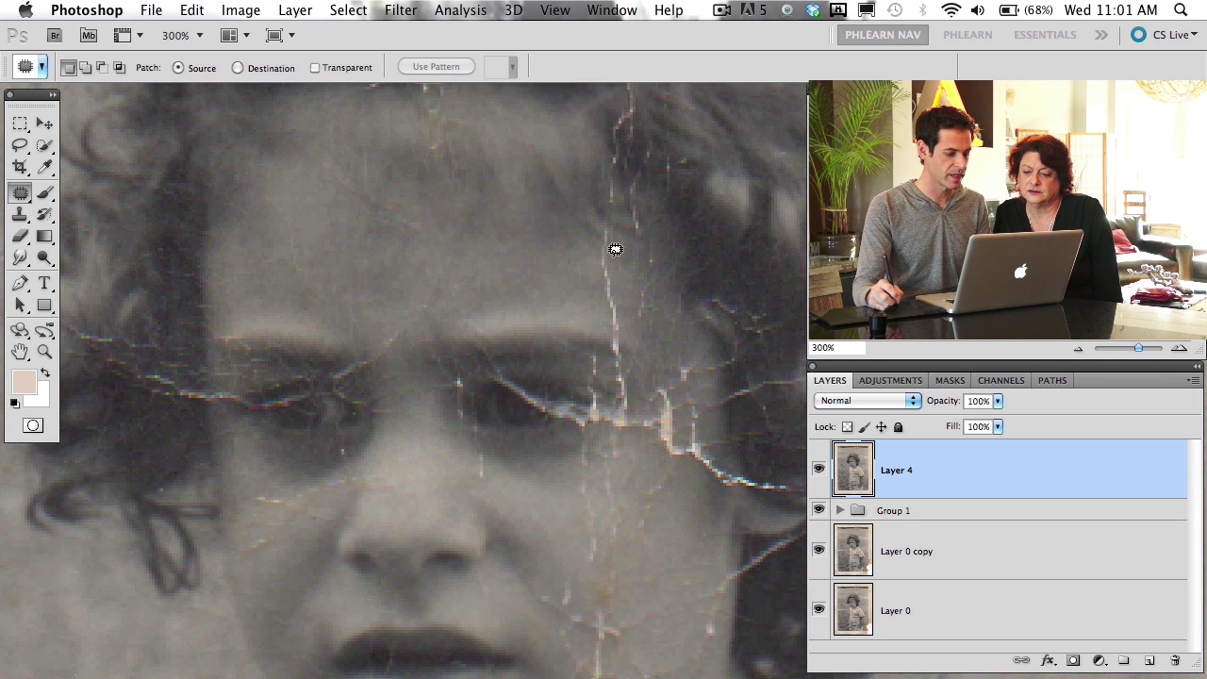
{"action": "mouse_move", "coordinate": [596, 221]}
{"action": "left_mouse_down"}
{"action": "mouse_move", "coordinate": [614, 329]}
{"action": "mouse_move", "coordinate": [601, 224]}
{"action": "left_mouse_up"}
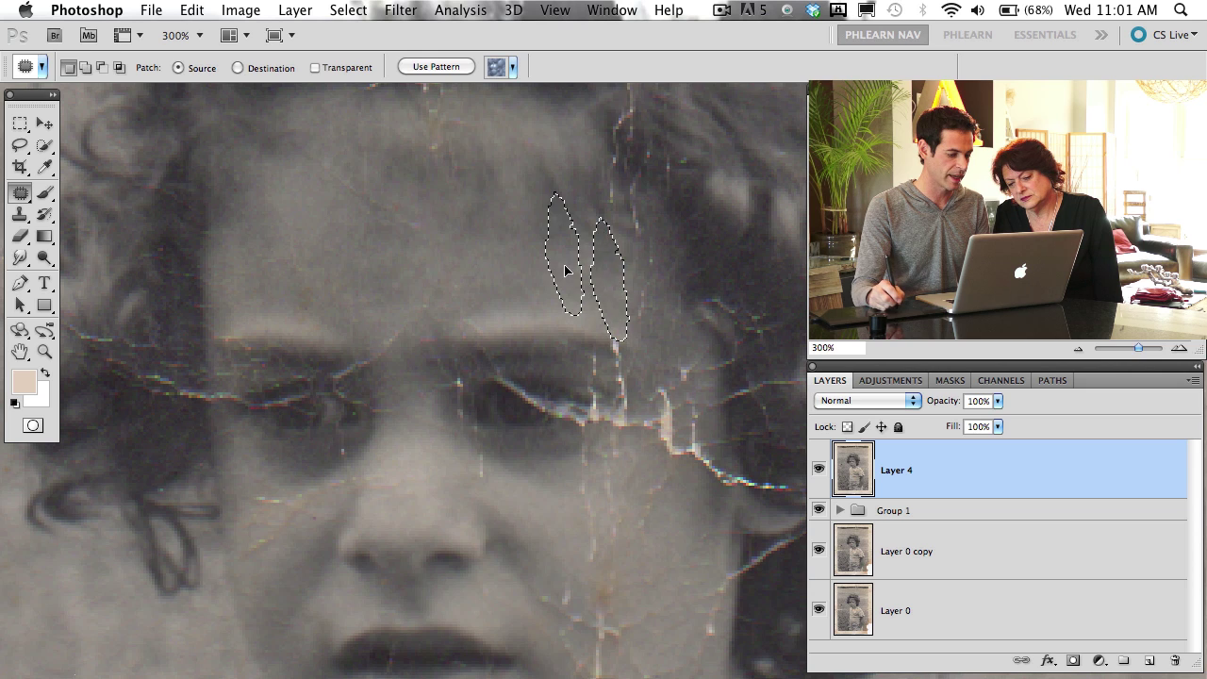
{"action": "mouse_move", "coordinate": [643, 281]}
{"action": "left_mouse_down"}
{"action": "mouse_move", "coordinate": [660, 409]}
{"action": "mouse_move", "coordinate": [653, 382]}
{"action": "mouse_move", "coordinate": [664, 382]}
{"action": "left_mouse_up"}
{"action": "left_click_drag", "start_coordinate": [670, 435], "coordinate": [694, 577]}
{"action": "mouse_move", "coordinate": [684, 357]}
{"action": "left_mouse_down"}
{"action": "mouse_move", "coordinate": [673, 362]}
{"action": "mouse_move", "coordinate": [683, 356]}
{"action": "left_mouse_up"}
{"action": "left_click_drag", "start_coordinate": [687, 374], "coordinate": [660, 327]}
{"action": "mouse_move", "coordinate": [716, 435]}
{"action": "left_mouse_down"}
{"action": "mouse_move", "coordinate": [712, 387]}
{"action": "mouse_move", "coordinate": [722, 427]}
{"action": "left_mouse_up"}
{"action": "mouse_move", "coordinate": [726, 469]}
{"action": "left_mouse_down"}
{"action": "mouse_move", "coordinate": [718, 363]}
{"action": "mouse_move", "coordinate": [703, 363]}
{"action": "left_mouse_up"}
{"action": "key", "text": "ctrl+d"}
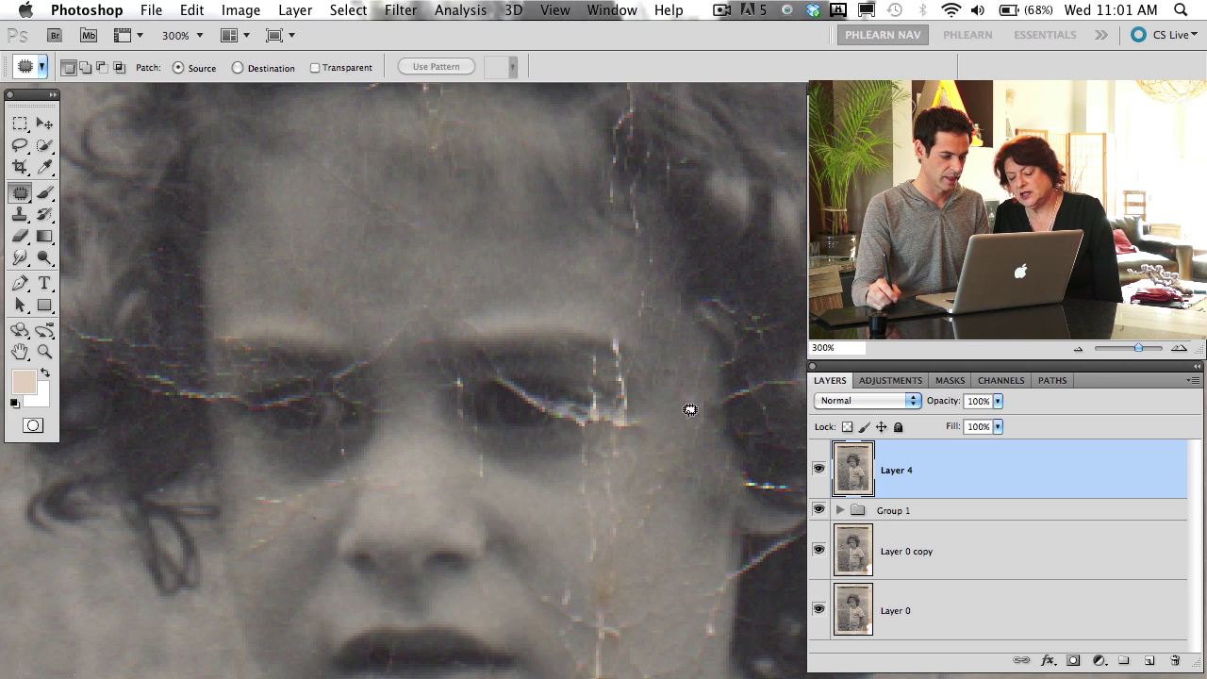
Patch the vertical crack running down the cheek from below the eye to mouth level with clean cheek skin
{"action": "mouse_move", "coordinate": [679, 511]}
{"action": "left_mouse_down"}
{"action": "mouse_move", "coordinate": [708, 368]}
{"action": "mouse_move", "coordinate": [684, 349]}
{"action": "mouse_move", "coordinate": [630, 340]}
{"action": "mouse_move", "coordinate": [648, 401]}
{"action": "left_mouse_up"}
{"action": "left_click_drag", "start_coordinate": [650, 383], "coordinate": [689, 454]}
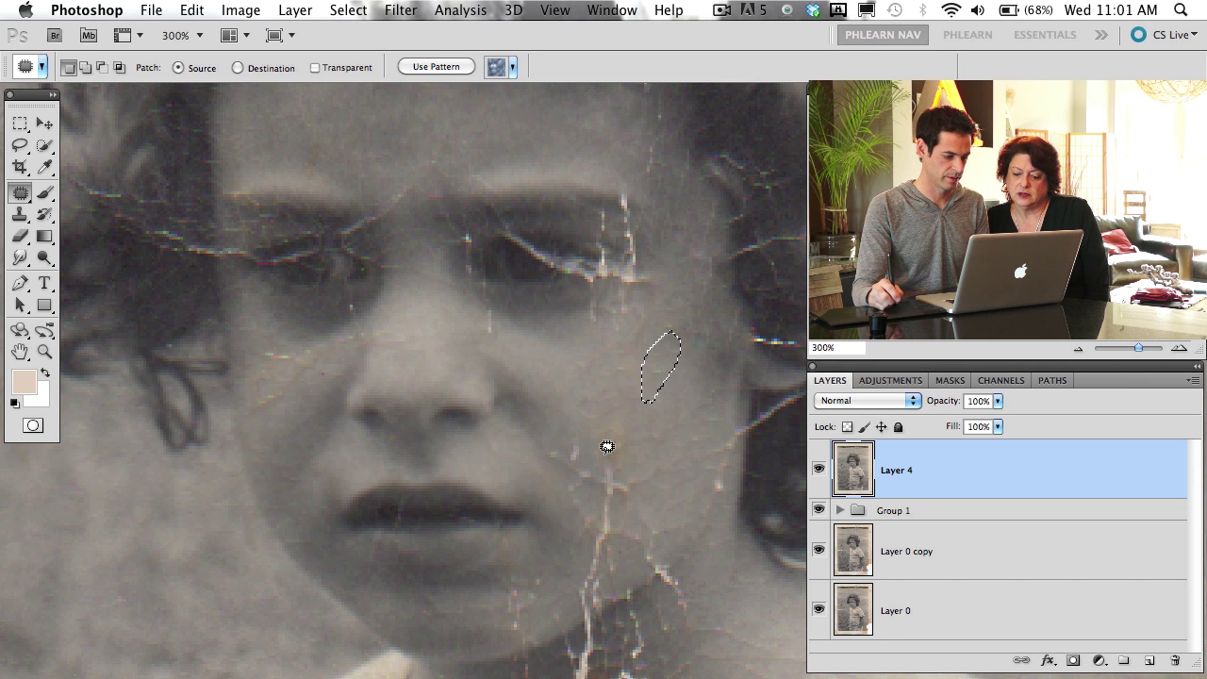
{"action": "left_click_drag", "start_coordinate": [595, 456], "coordinate": [569, 492]}
{"action": "left_click_drag", "start_coordinate": [579, 470], "coordinate": [607, 382]}
{"action": "mouse_move", "coordinate": [645, 425]}
{"action": "left_mouse_down"}
{"action": "mouse_move", "coordinate": [630, 417]}
{"action": "mouse_move", "coordinate": [632, 443]}
{"action": "left_mouse_up"}
{"action": "left_click_drag", "start_coordinate": [632, 476], "coordinate": [658, 407]}
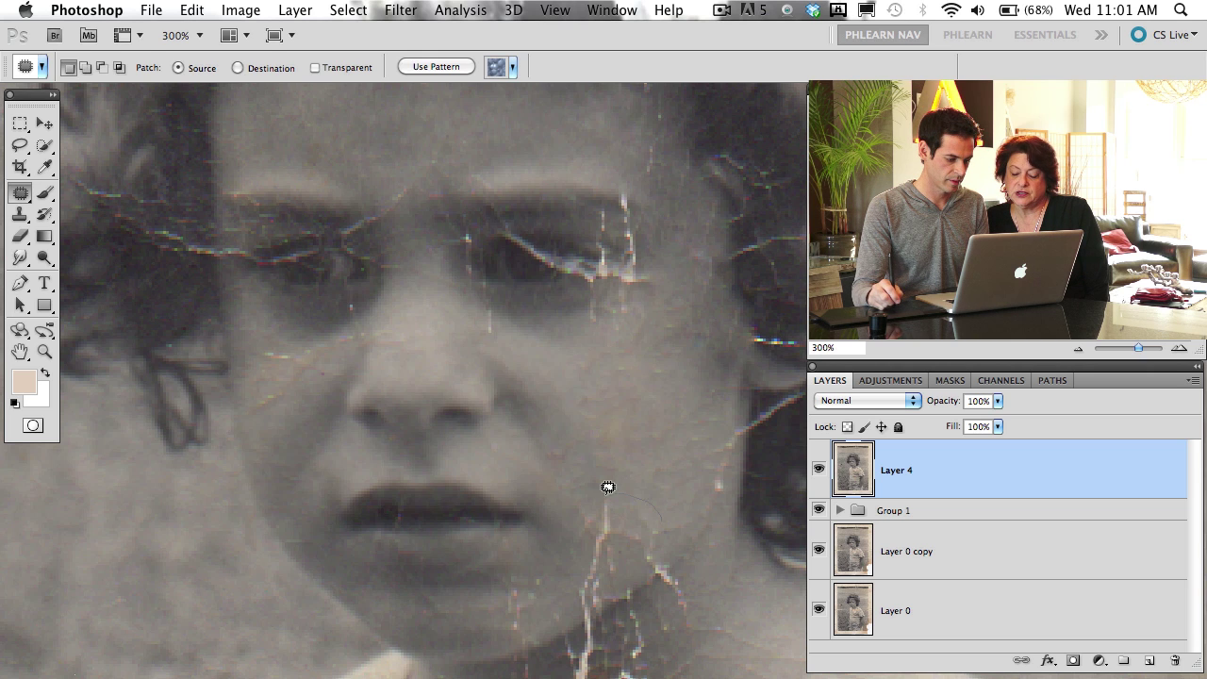
Patch the remaining cracks on the lower cheek beside the mouth with clean skin from higher up the cheek
{"action": "mouse_move", "coordinate": [627, 548]}
{"action": "left_mouse_down"}
{"action": "mouse_move", "coordinate": [649, 432]}
{"action": "mouse_move", "coordinate": [633, 521]}
{"action": "mouse_move", "coordinate": [702, 458]}
{"action": "left_mouse_up"}
{"action": "key", "text": "super+d"}
{"action": "left_click_drag", "start_coordinate": [628, 504], "coordinate": [599, 487]}
{"action": "mouse_move", "coordinate": [604, 518]}
{"action": "left_mouse_down"}
{"action": "mouse_move", "coordinate": [676, 410]}
{"action": "mouse_move", "coordinate": [646, 385]}
{"action": "left_mouse_up"}
{"action": "left_click_drag", "start_coordinate": [703, 415], "coordinate": [609, 402]}
{"action": "key", "text": "super+d"}
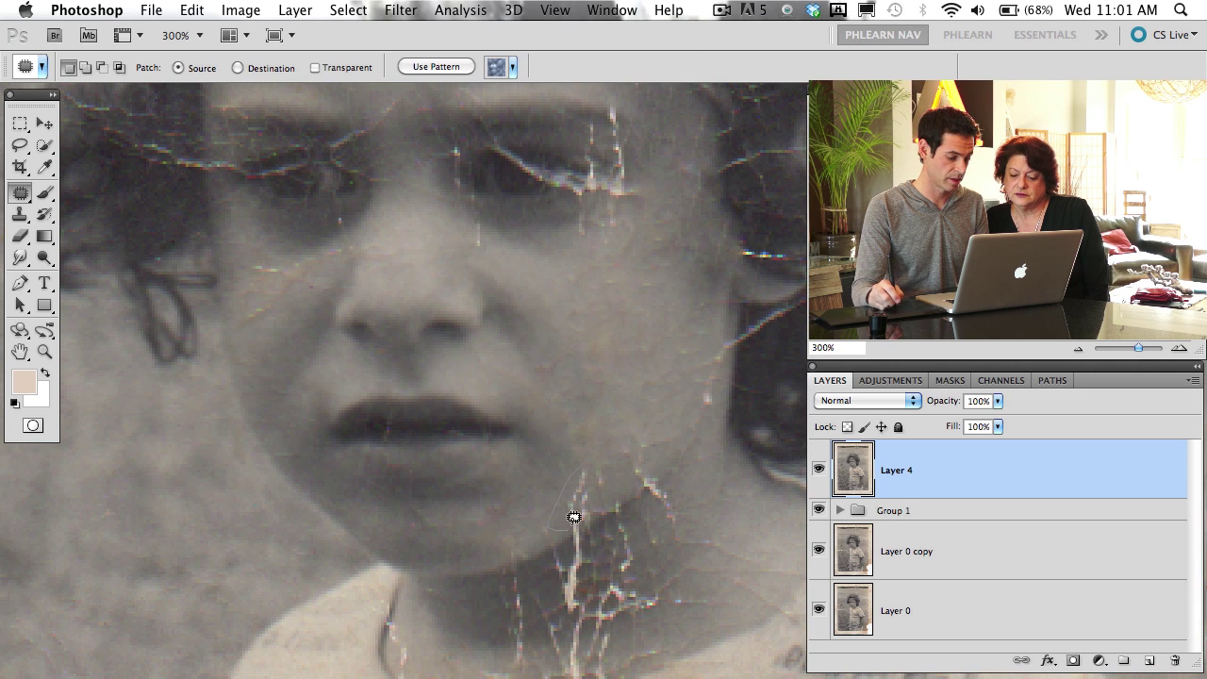
Patch the crack ends along the jawline and the thin crack at the cheek's edge below the ear
{"action": "mouse_move", "coordinate": [574, 516]}
{"action": "left_mouse_down"}
{"action": "mouse_move", "coordinate": [613, 456]}
{"action": "mouse_move", "coordinate": [584, 390]}
{"action": "left_mouse_up"}
{"action": "key", "text": "super+d"}
{"action": "mouse_move", "coordinate": [644, 426]}
{"action": "left_mouse_down"}
{"action": "mouse_move", "coordinate": [622, 438]}
{"action": "mouse_move", "coordinate": [641, 430]}
{"action": "left_mouse_up"}
{"action": "mouse_move", "coordinate": [641, 460]}
{"action": "left_mouse_down"}
{"action": "mouse_move", "coordinate": [614, 396]}
{"action": "mouse_move", "coordinate": [557, 371]}
{"action": "mouse_move", "coordinate": [538, 345]}
{"action": "mouse_move", "coordinate": [590, 328]}
{"action": "left_mouse_up"}
{"action": "left_click_drag", "start_coordinate": [613, 485], "coordinate": [522, 523]}
{"action": "mouse_move", "coordinate": [626, 421]}
{"action": "left_mouse_down"}
{"action": "mouse_move", "coordinate": [608, 465]}
{"action": "mouse_move", "coordinate": [625, 415]}
{"action": "mouse_move", "coordinate": [584, 406]}
{"action": "left_mouse_up"}
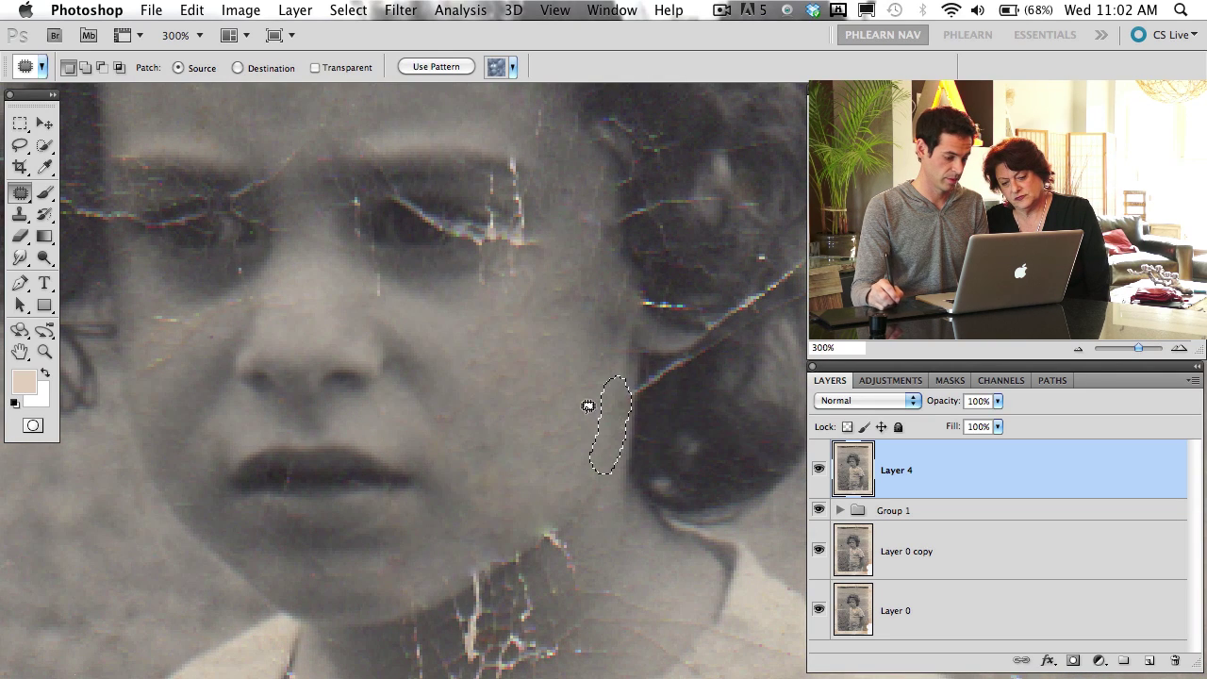
Patch the diagonal crack between the eyebrows at the bridge of the nose with forehead skin
{"action": "left_click_drag", "start_coordinate": [502, 385], "coordinate": [595, 538]}
{"action": "left_click_drag", "start_coordinate": [493, 404], "coordinate": [621, 364]}
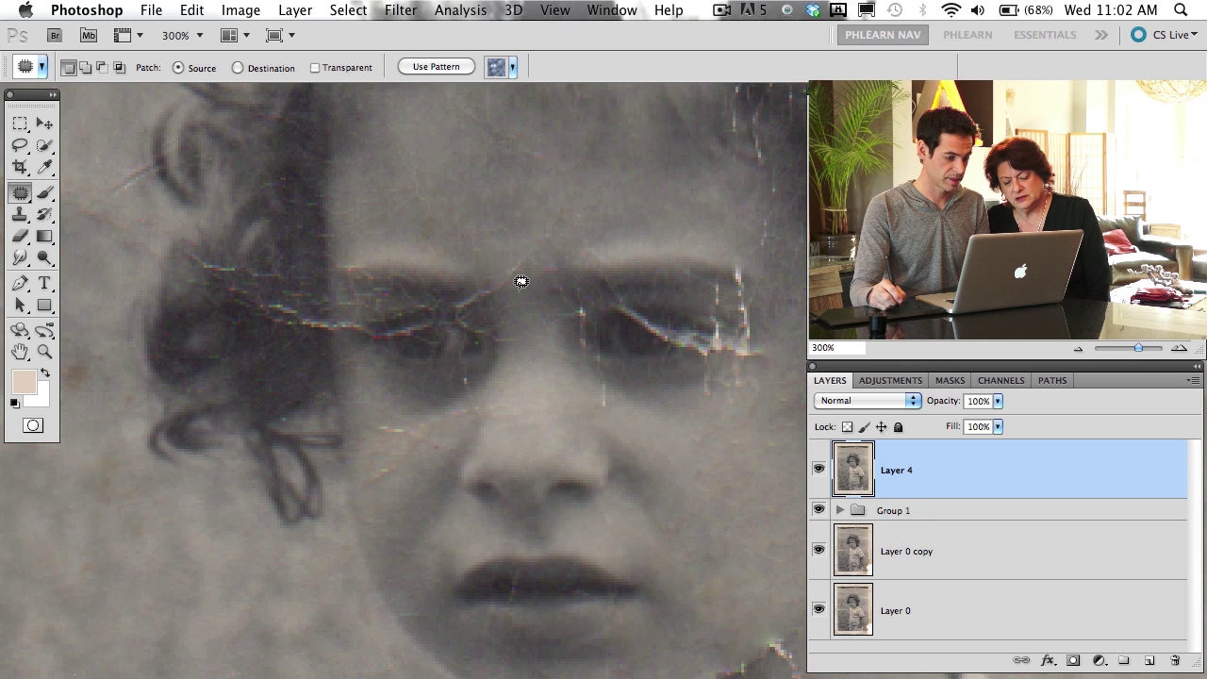
{"action": "mouse_move", "coordinate": [484, 291]}
{"action": "left_mouse_down"}
{"action": "mouse_move", "coordinate": [518, 295]}
{"action": "mouse_move", "coordinate": [484, 243]}
{"action": "left_mouse_up"}
Patch the cracks crossing the dark curls beside the cracked eye, section by section, with nearby hair
{"action": "scroll", "coordinate": [481, 339], "scroll_direction": "left", "scroll_amount": 4}
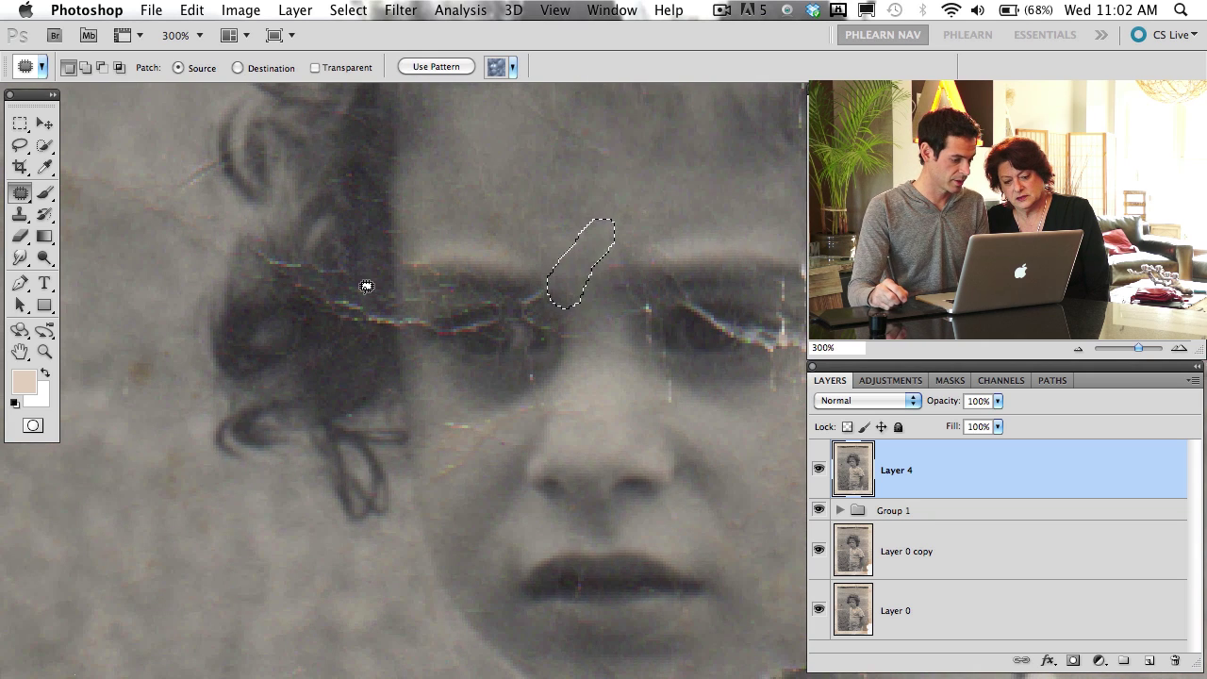
{"action": "left_click_drag", "start_coordinate": [360, 294], "coordinate": [412, 312]}
{"action": "left_click_drag", "start_coordinate": [339, 320], "coordinate": [359, 296]}
{"action": "left_click_drag", "start_coordinate": [374, 321], "coordinate": [377, 358]}
{"action": "mouse_move", "coordinate": [362, 272]}
{"action": "left_mouse_down"}
{"action": "mouse_move", "coordinate": [342, 291]}
{"action": "mouse_move", "coordinate": [365, 278]}
{"action": "mouse_move", "coordinate": [369, 232]}
{"action": "left_mouse_up"}
{"action": "left_click_drag", "start_coordinate": [328, 286], "coordinate": [332, 294]}
{"action": "left_click_drag", "start_coordinate": [338, 319], "coordinate": [362, 403]}
{"action": "mouse_move", "coordinate": [339, 263]}
{"action": "left_mouse_down"}
{"action": "mouse_move", "coordinate": [318, 280]}
{"action": "mouse_move", "coordinate": [348, 268]}
{"action": "mouse_move", "coordinate": [263, 245]}
{"action": "mouse_move", "coordinate": [308, 267]}
{"action": "left_mouse_up"}
{"action": "left_click_drag", "start_coordinate": [294, 273], "coordinate": [314, 330]}
Try to patch the whole diagonal crack across the cheek between the nose and the curls in one piece
{"action": "left_click_drag", "start_coordinate": [532, 394], "coordinate": [507, 341]}
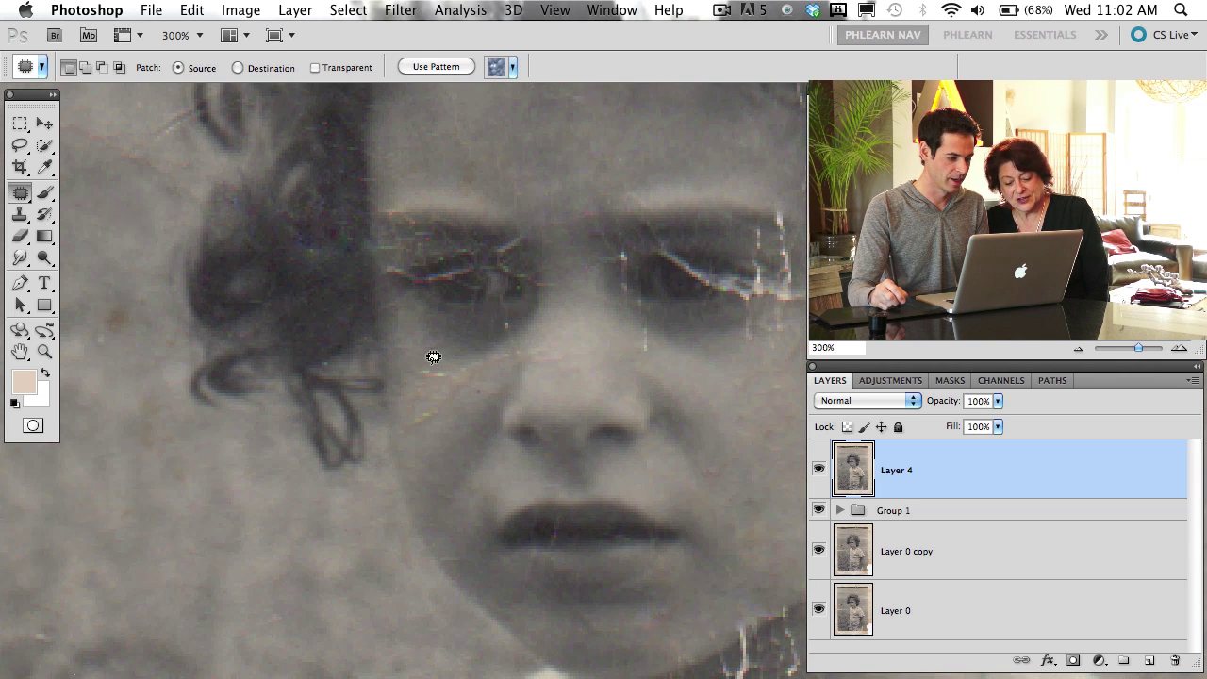
{"action": "mouse_move", "coordinate": [433, 356]}
{"action": "left_mouse_down"}
{"action": "mouse_move", "coordinate": [449, 353]}
{"action": "mouse_move", "coordinate": [431, 367]}
{"action": "mouse_move", "coordinate": [459, 387]}
{"action": "mouse_move", "coordinate": [481, 370]}
{"action": "mouse_move", "coordinate": [495, 391]}
{"action": "mouse_move", "coordinate": [482, 398]}
{"action": "left_mouse_up"}
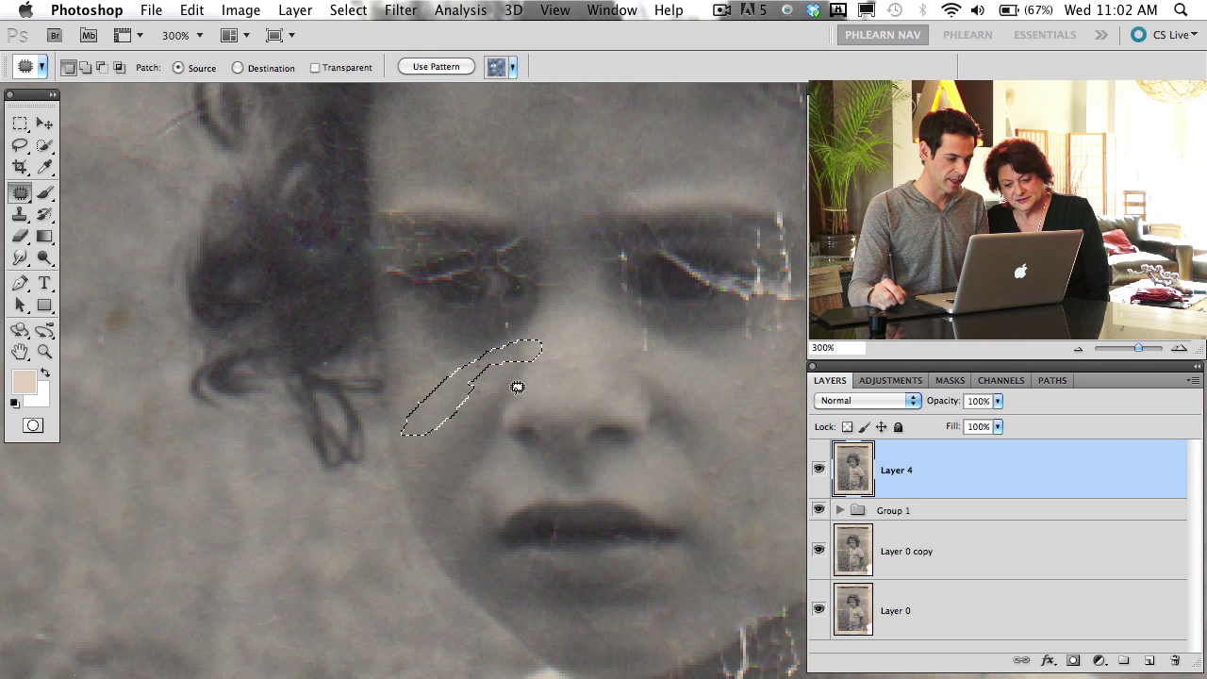
{"action": "scroll", "coordinate": [609, 404], "scroll_direction": "down", "scroll_amount": 2}
{"action": "key", "text": "ctrl+d"}
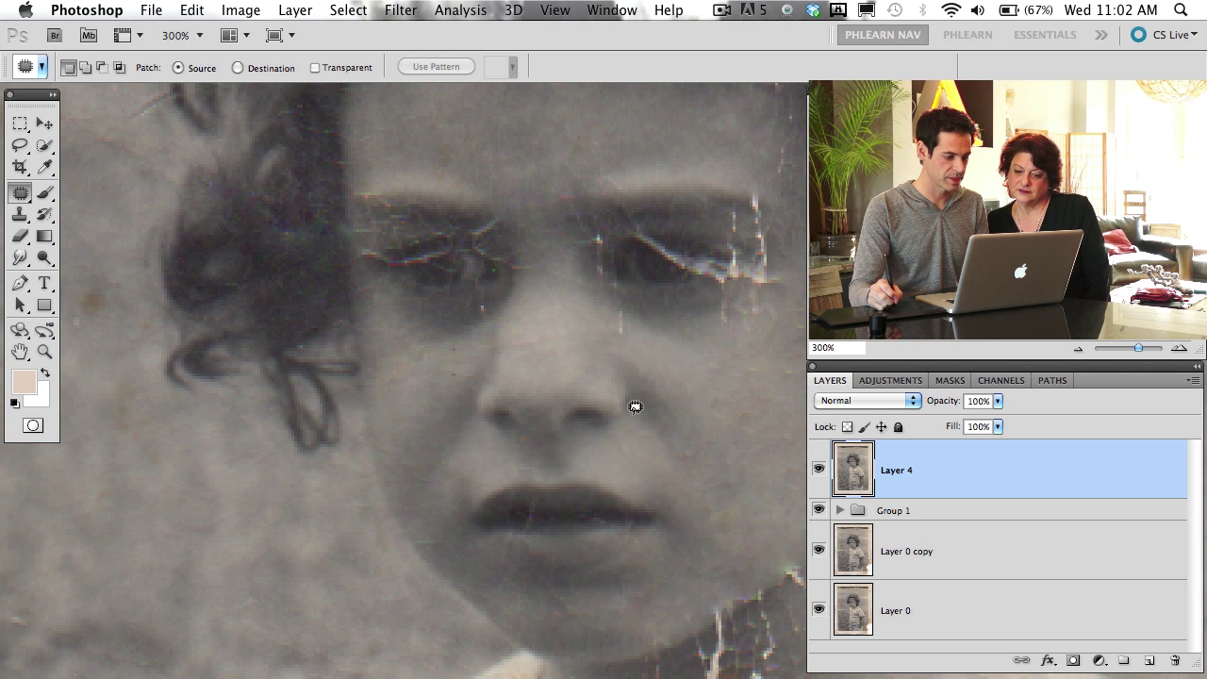
{"action": "left_click_drag", "start_coordinate": [634, 428], "coordinate": [609, 434]}
{"action": "left_click_drag", "start_coordinate": [492, 331], "coordinate": [486, 349]}
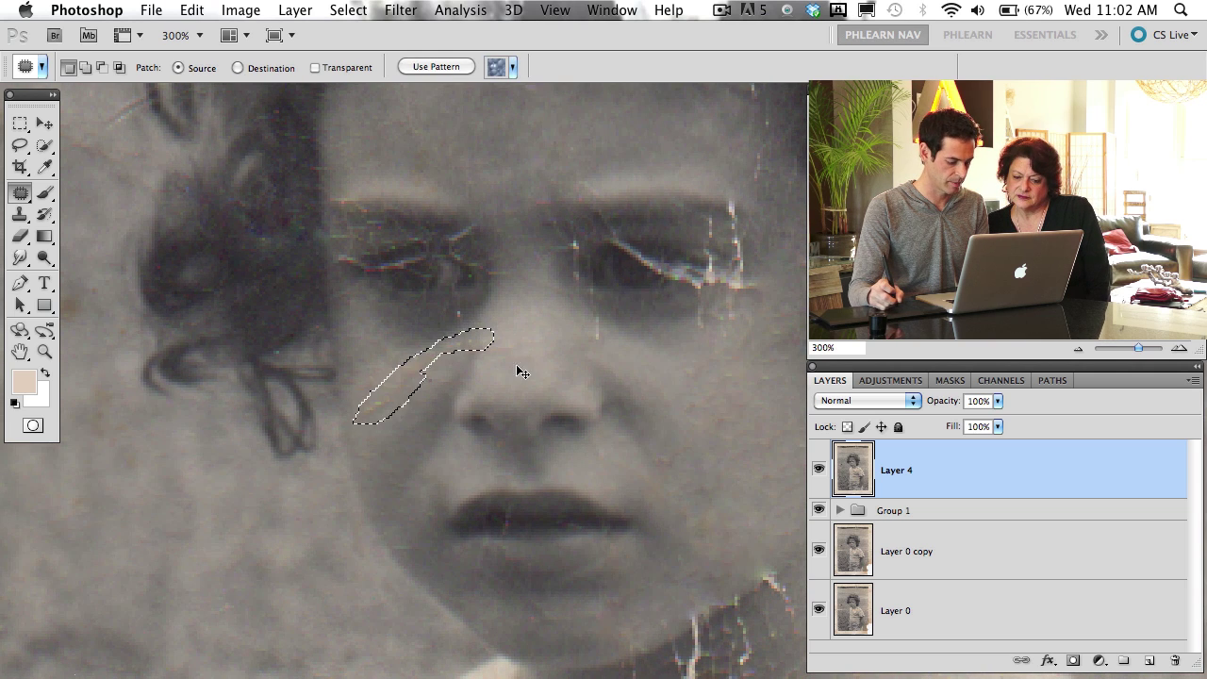
{"action": "key", "text": "ctrl+d"}
{"action": "key", "text": "ctrl+z"}
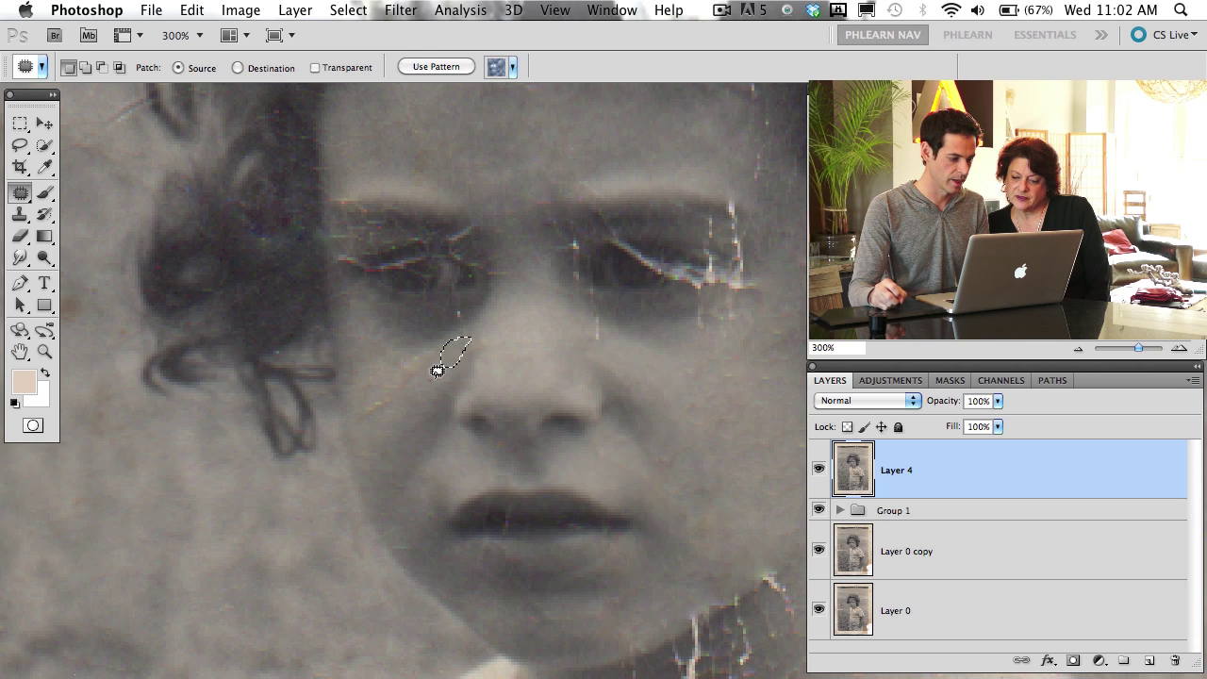
Patch the diagonal cheek crack beside the nose in smaller pieces with clean skin from lower on the cheek
{"action": "left_click_drag", "start_coordinate": [429, 345], "coordinate": [433, 352]}
{"action": "left_click_drag", "start_coordinate": [411, 390], "coordinate": [419, 444]}
{"action": "key", "text": "super+d"}
Patch the cracks at the outer corner of the other eye with smooth skin from the cheek
{"action": "key", "text": "space"}
{"action": "mouse_move", "coordinate": [638, 411]}
{"action": "left_mouse_down"}
{"action": "mouse_move", "coordinate": [624, 408]}
{"action": "mouse_move", "coordinate": [588, 483]}
{"action": "left_mouse_up"}
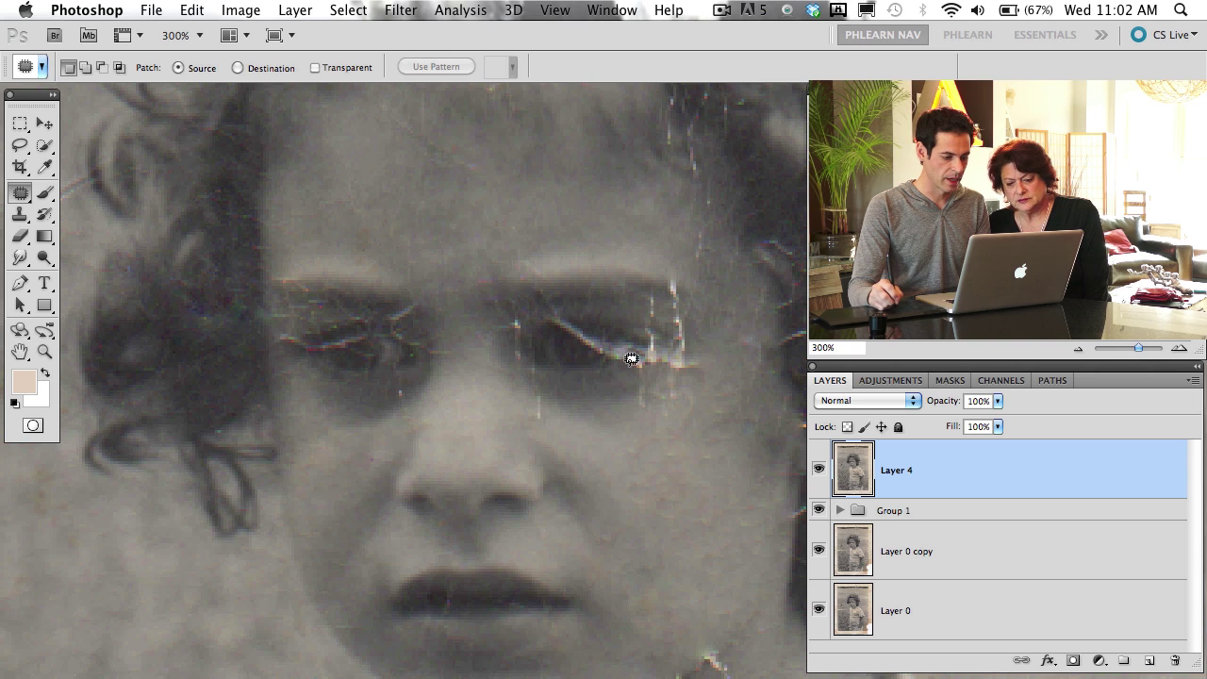
{"action": "left_click_drag", "start_coordinate": [671, 344], "coordinate": [631, 380]}
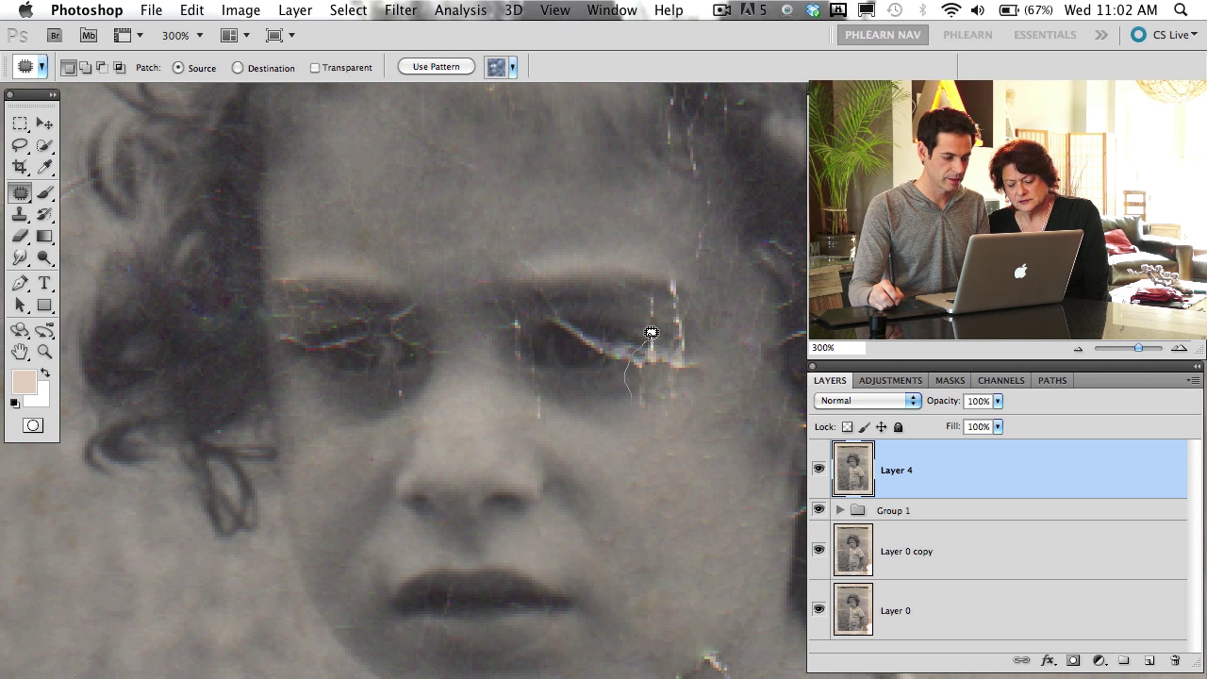
{"action": "left_click_drag", "start_coordinate": [685, 412], "coordinate": [759, 439]}
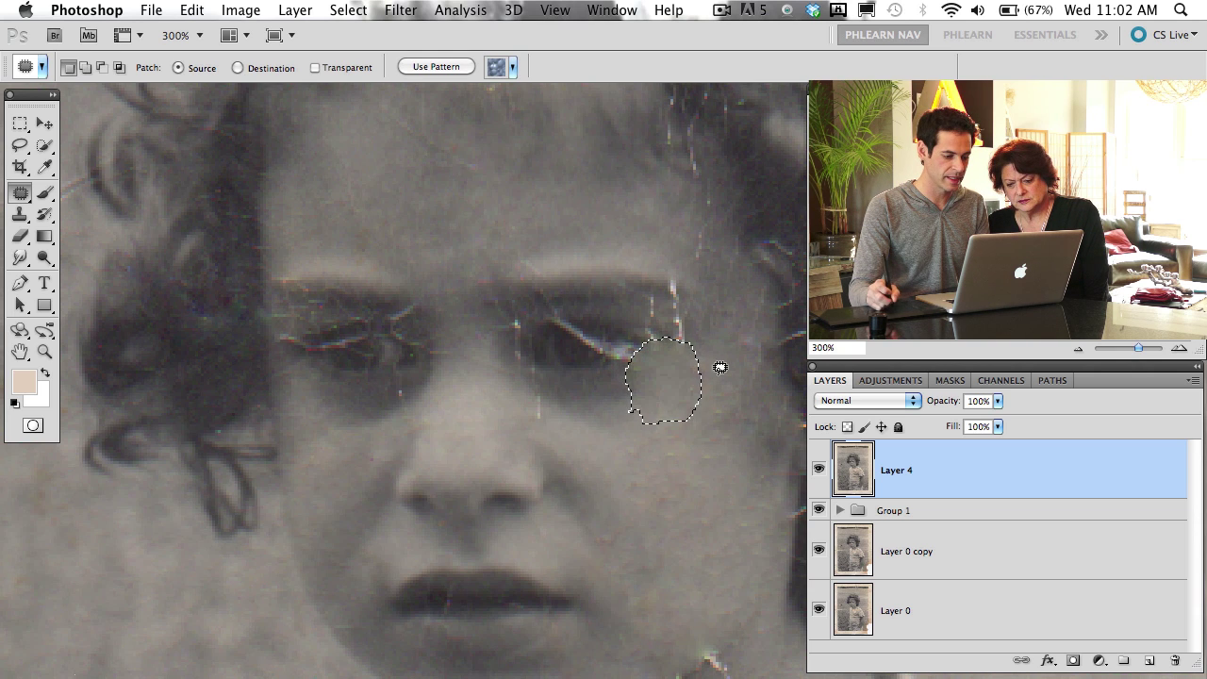
{"action": "left_click", "coordinate": [722, 468]}
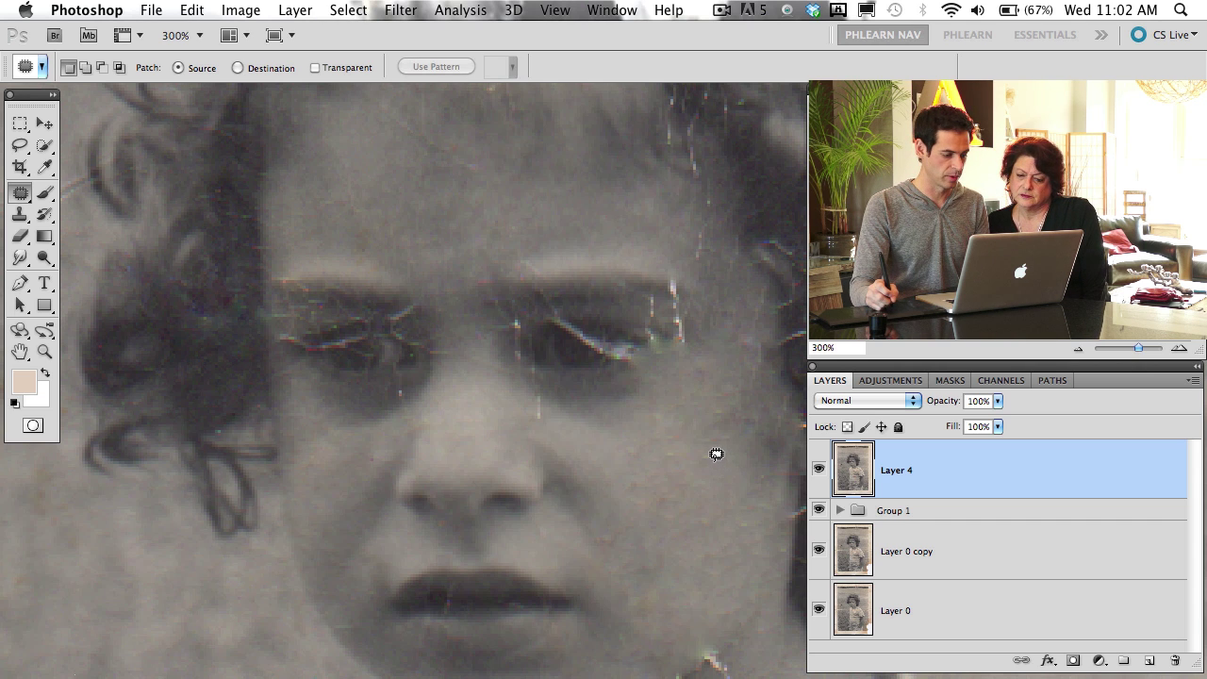
Patch the short vertical scratch beside the nose below the inner corner of the eye
{"action": "left_click_drag", "start_coordinate": [655, 449], "coordinate": [566, 411]}
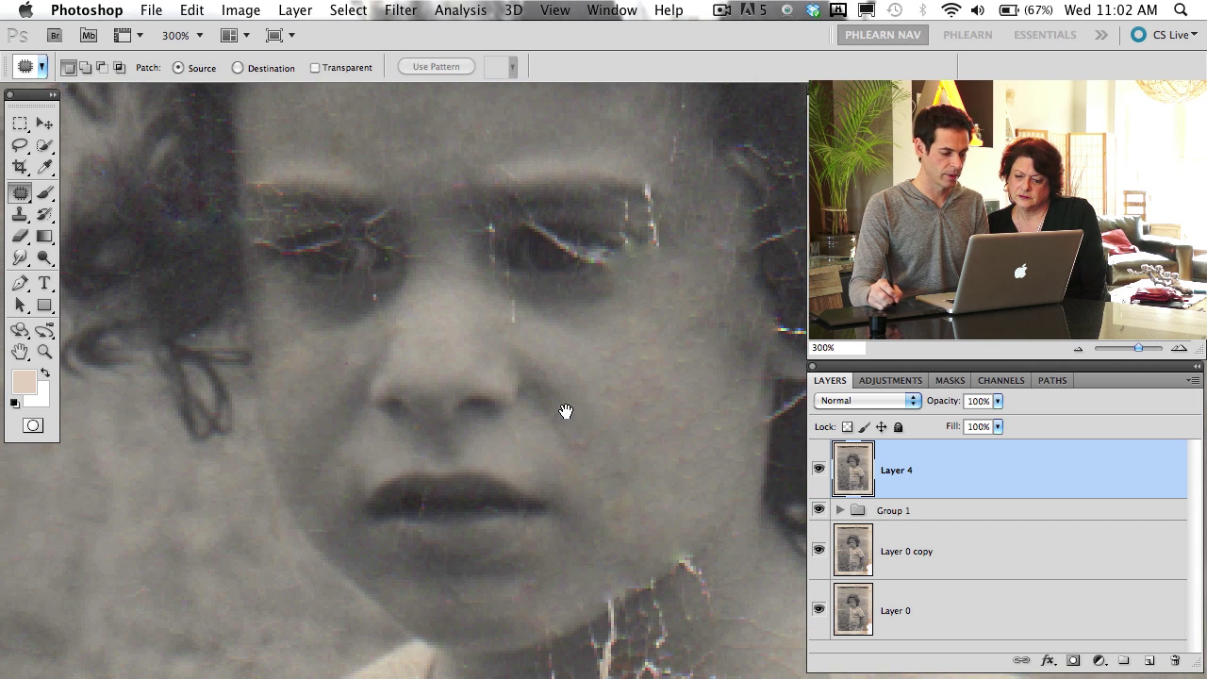
{"action": "left_click_drag", "start_coordinate": [506, 293], "coordinate": [501, 330]}
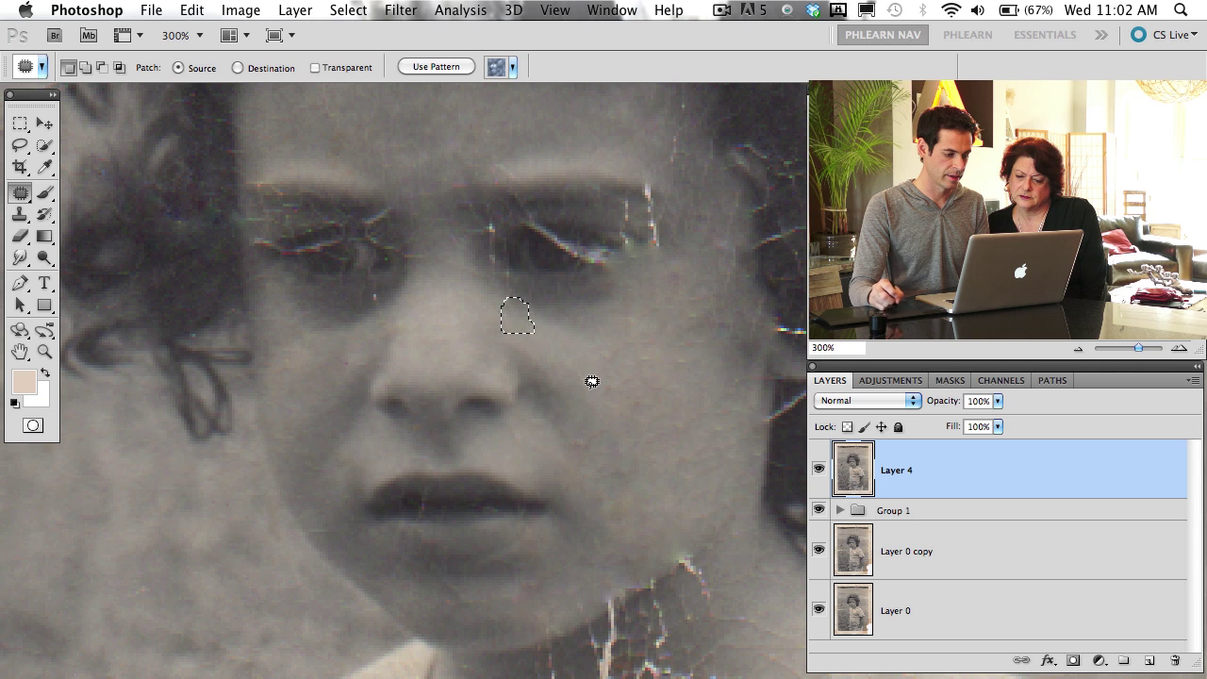
{"action": "left_click", "coordinate": [466, 355]}
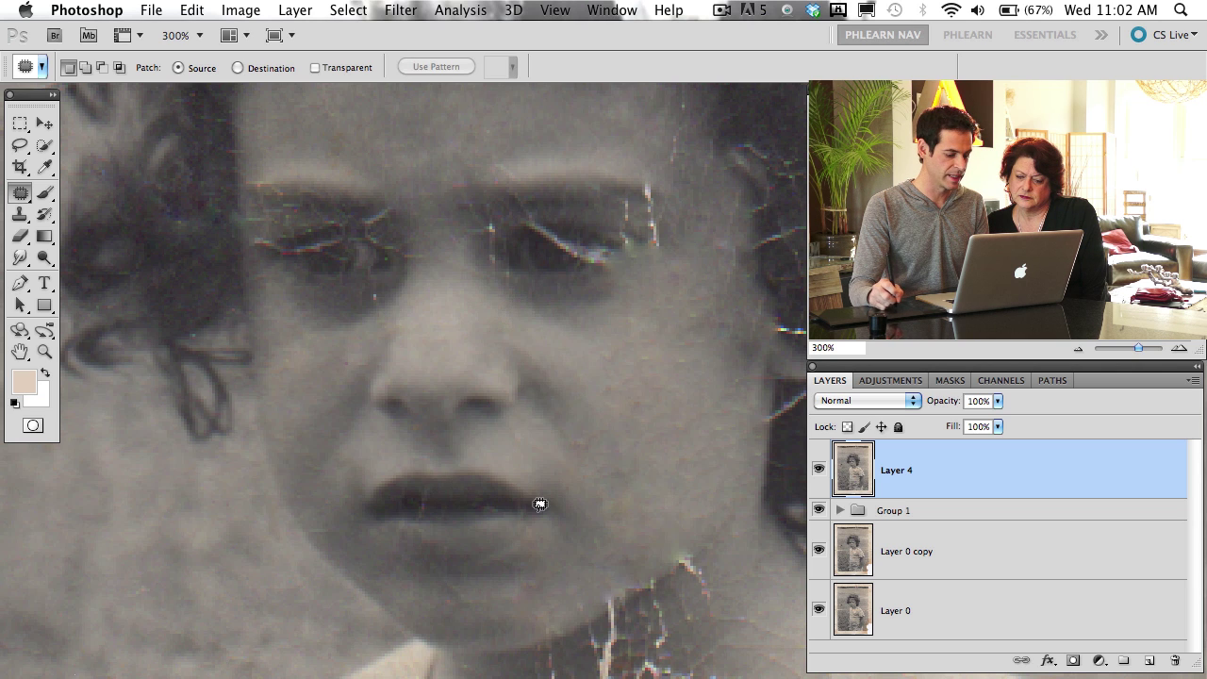
Patch the white crease along the hairline above the forehead with adjacent dark hair
{"action": "left_click_drag", "start_coordinate": [620, 439], "coordinate": [646, 595]}
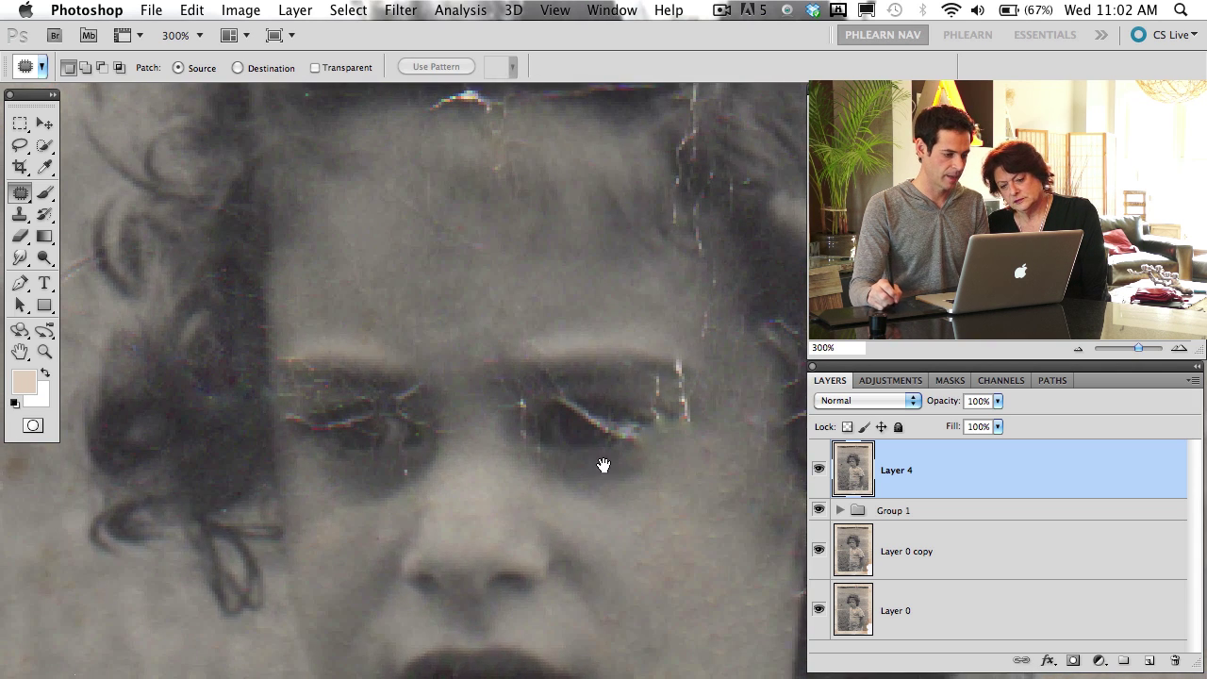
{"action": "left_click_drag", "start_coordinate": [495, 172], "coordinate": [560, 349]}
{"action": "mouse_move", "coordinate": [483, 260]}
{"action": "left_mouse_down"}
{"action": "mouse_move", "coordinate": [538, 283]}
{"action": "mouse_move", "coordinate": [480, 262]}
{"action": "mouse_move", "coordinate": [438, 276]}
{"action": "left_mouse_up"}
{"action": "mouse_move", "coordinate": [603, 289]}
{"action": "left_mouse_down"}
{"action": "mouse_move", "coordinate": [713, 242]}
{"action": "mouse_move", "coordinate": [593, 270]}
{"action": "mouse_move", "coordinate": [603, 292]}
{"action": "left_mouse_up"}
{"action": "mouse_move", "coordinate": [630, 283]}
{"action": "left_mouse_down"}
{"action": "mouse_move", "coordinate": [628, 361]}
{"action": "mouse_move", "coordinate": [685, 392]}
{"action": "left_mouse_up"}
{"action": "key", "text": "super+d"}
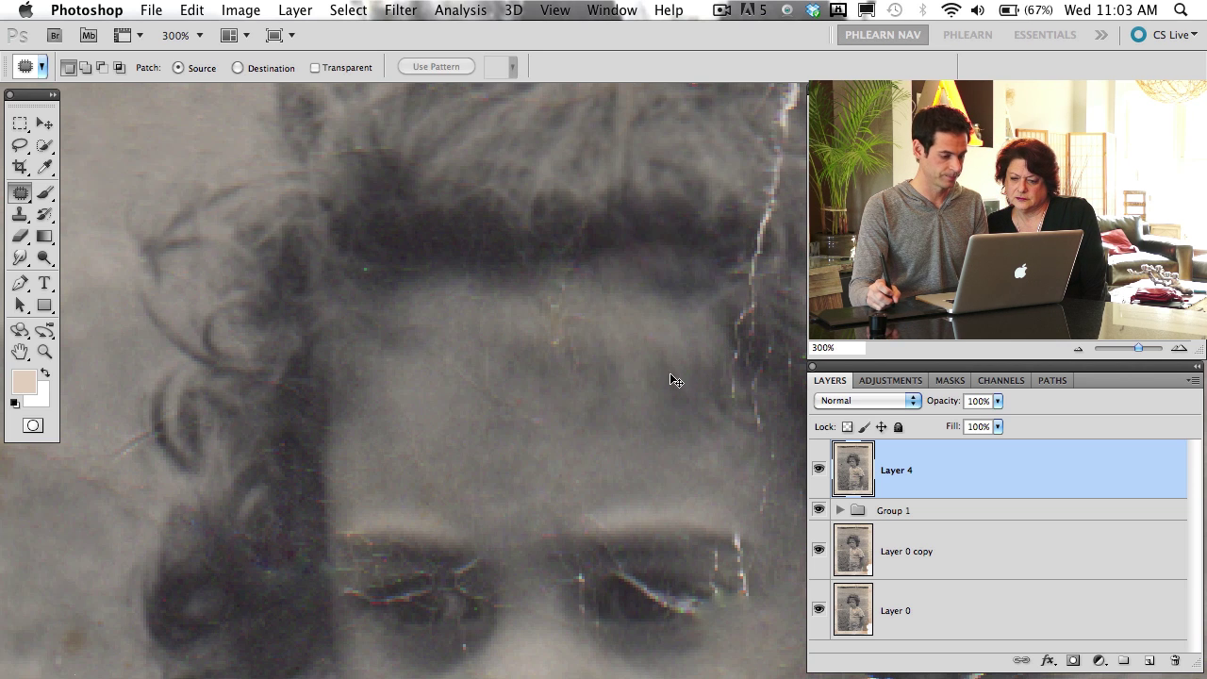
Check the patched face at 100% by toggling the visibility of Layer 4, and add a new empty layer above it
{"action": "left_click_drag", "start_coordinate": [647, 439], "coordinate": [587, 235]}
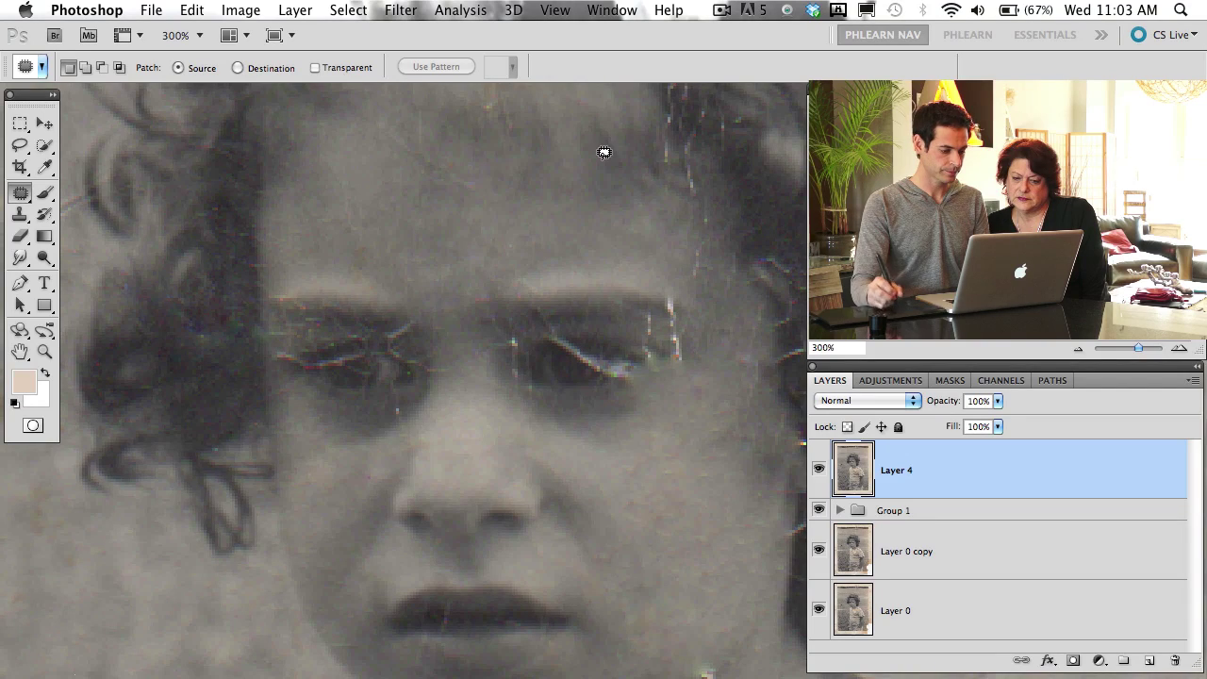
{"action": "key", "text": "super+minus"}
{"action": "key", "text": "super+minus"}
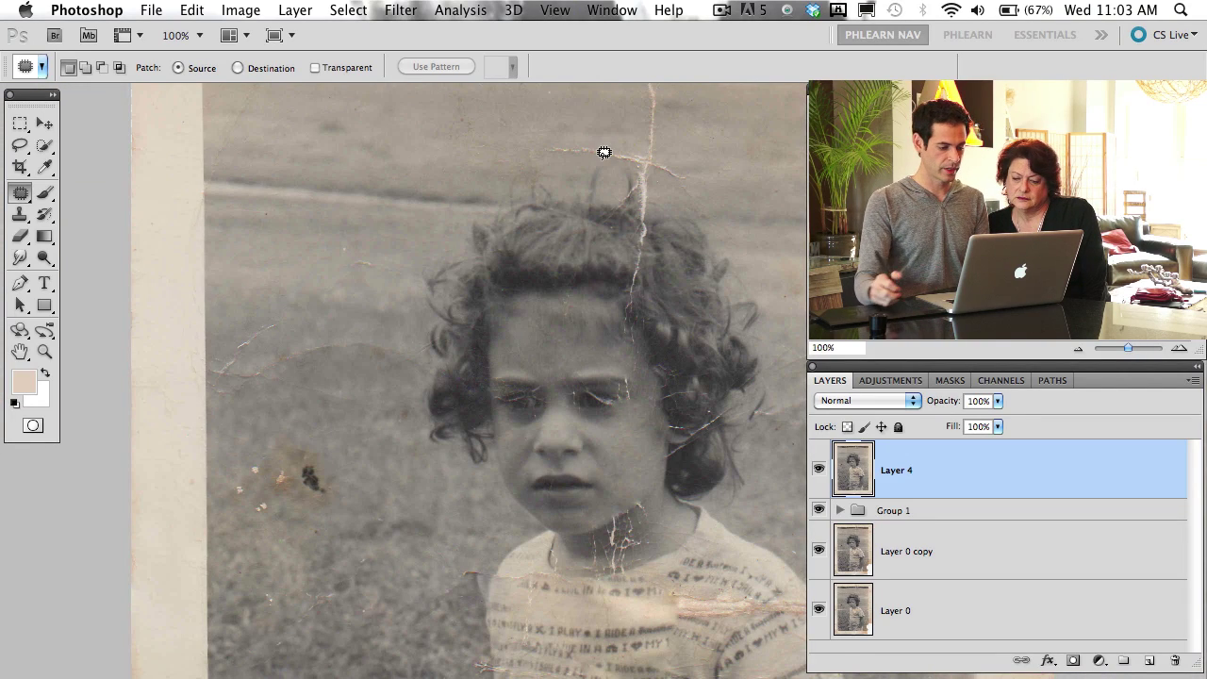
{"action": "left_click", "coordinate": [817, 482]}
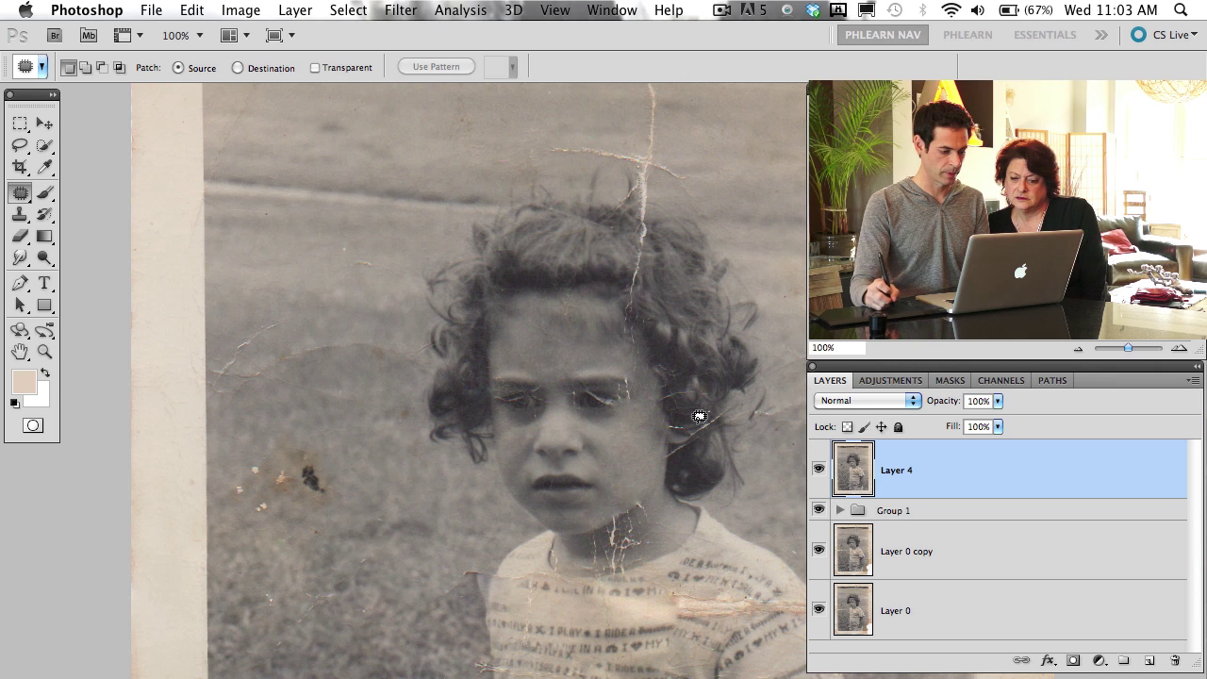
{"action": "key", "text": "super+equal"}
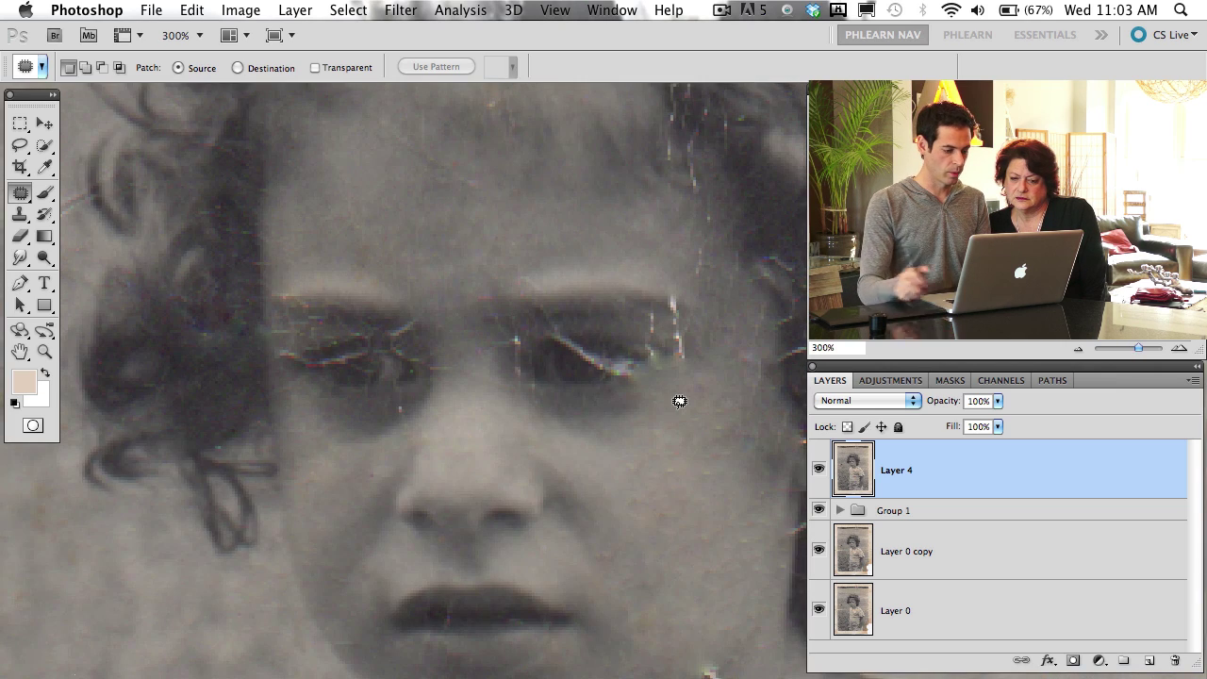
{"action": "key", "text": "super+equal"}
{"action": "key", "text": "super+alt+shift+n"}
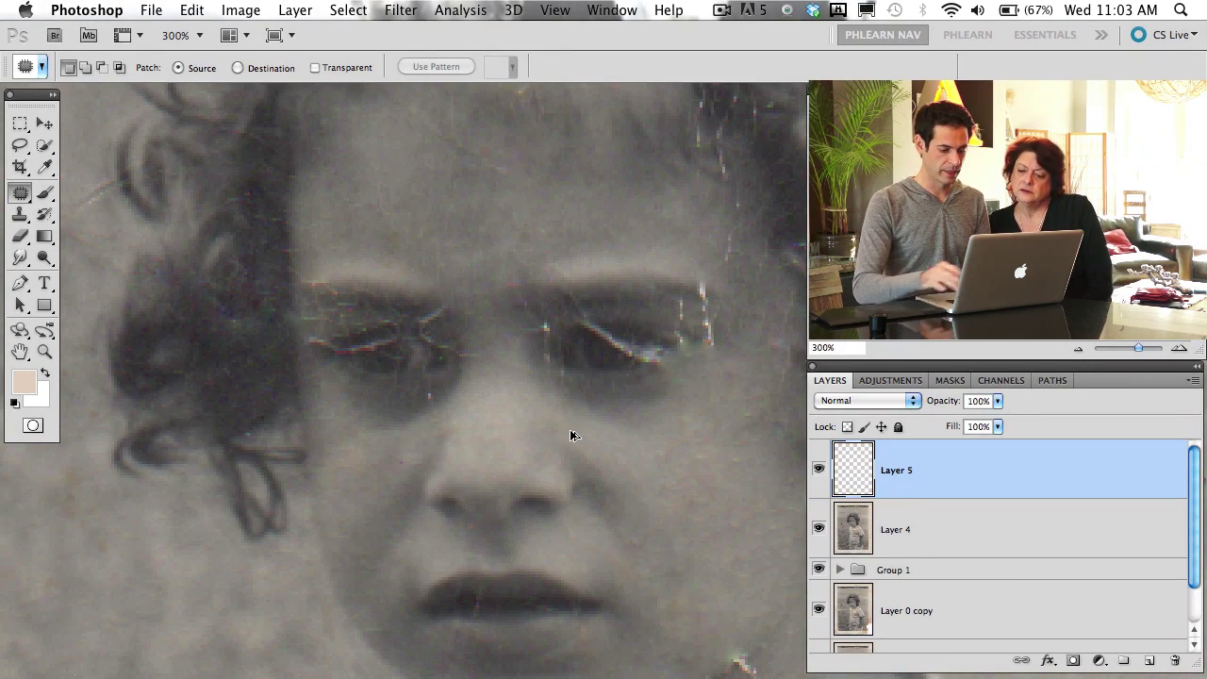
Set up the Brush tool with a 40 px brush for painting on Layer 5
{"action": "key", "text": "b"}
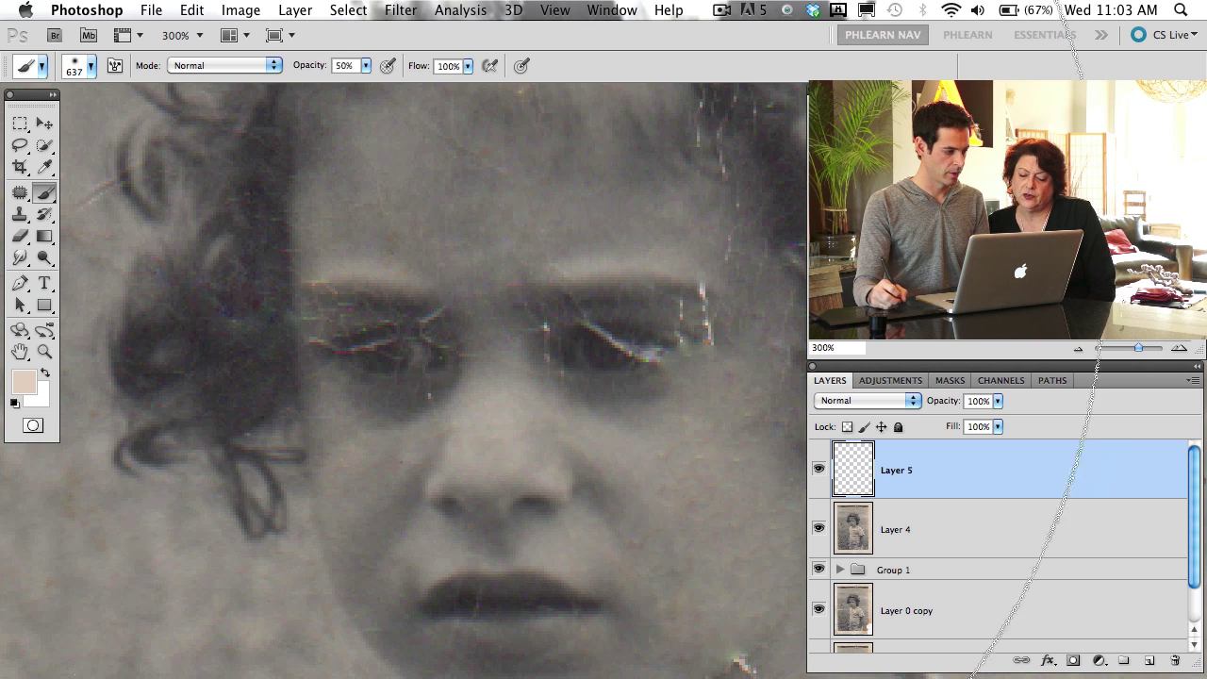
{"action": "key", "text": "bracketleft"}
{"action": "key", "text": "bracketleft"}
{"action": "key", "text": "bracketleft"}
{"action": "key", "text": "bracketleft"}
{"action": "key", "text": "bracketleft"}
{"action": "key", "text": "bracketleft"}
{"action": "key", "text": "bracketleft"}
{"action": "key", "text": "bracketleft"}
{"action": "key", "text": "bracketleft"}
{"action": "key", "text": "bracketleft"}
{"action": "key", "text": "bracketleft"}
{"action": "key", "text": "bracketleft"}
{"action": "key", "text": "bracketleft"}
{"action": "key", "text": "bracketleft"}
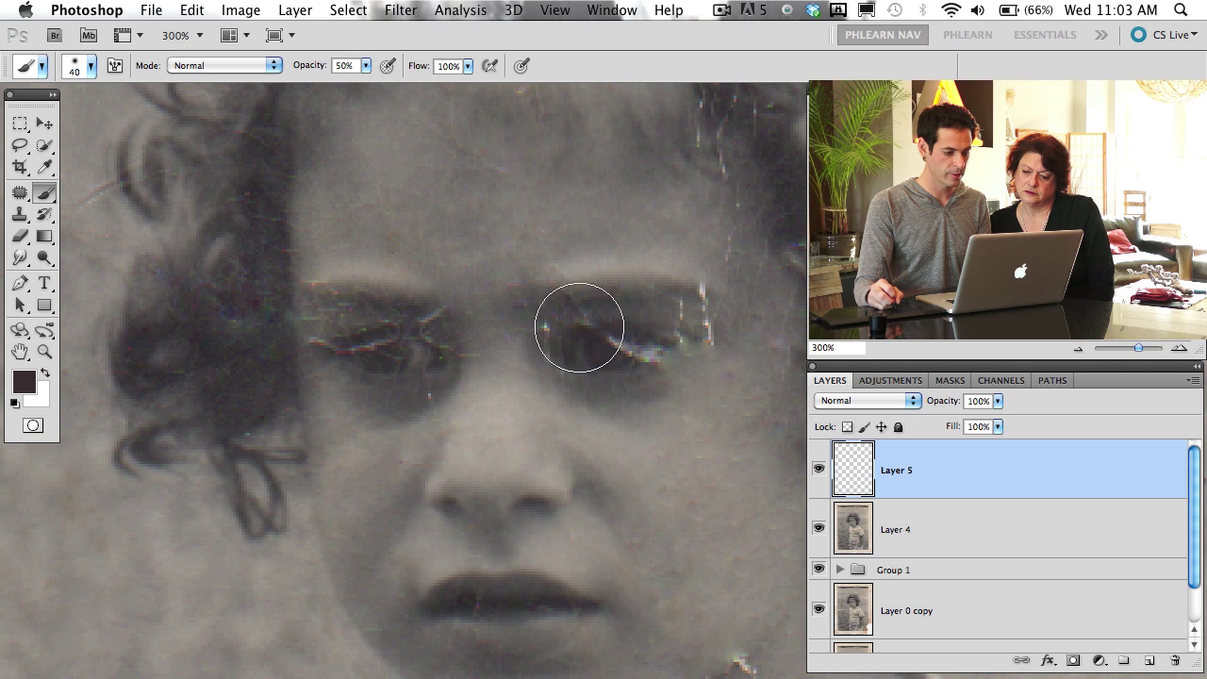
Paint over the inner part of the white crack across the child's left eye with sampled dark lid tones
{"action": "left_click_drag", "start_coordinate": [587, 327], "coordinate": [593, 316]}
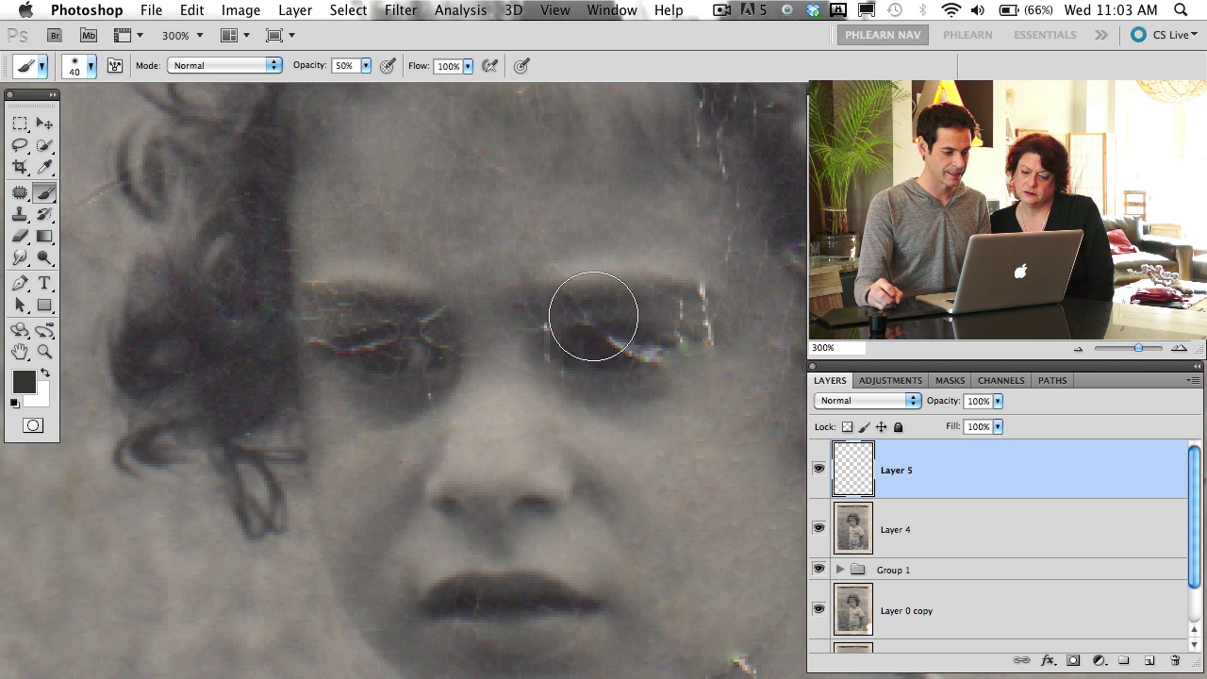
{"action": "left_click", "coordinate": [592, 294], "text": "alt"}
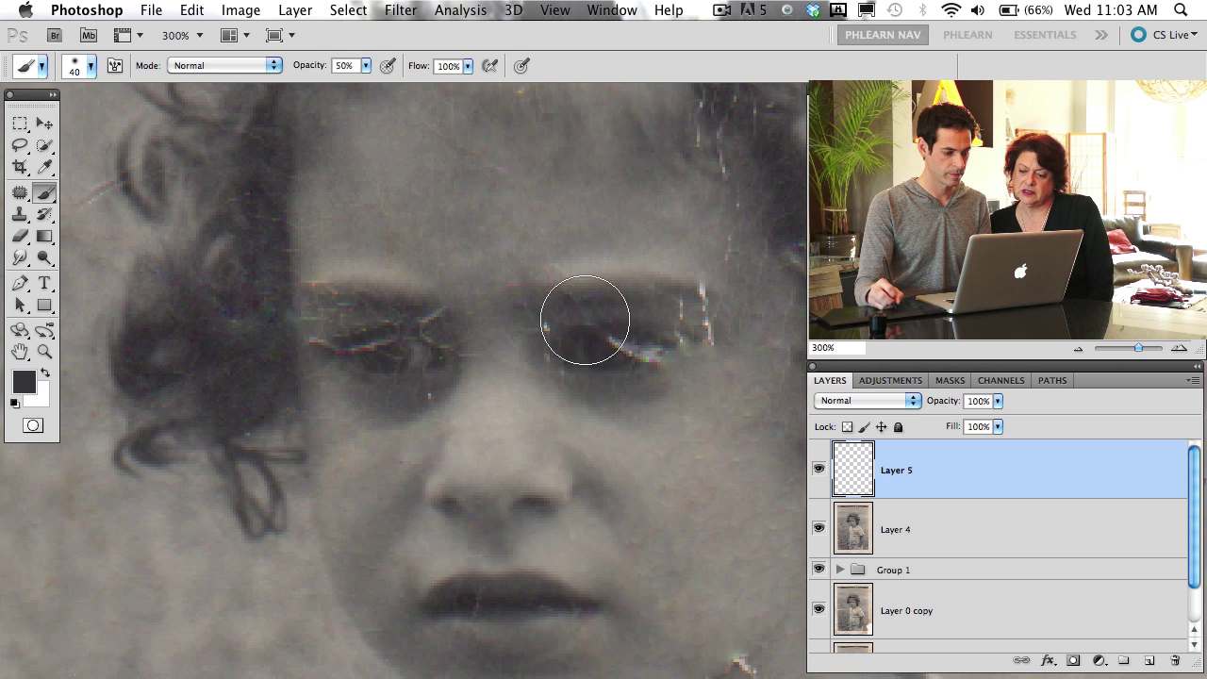
{"action": "left_click_drag", "start_coordinate": [615, 341], "coordinate": [626, 349]}
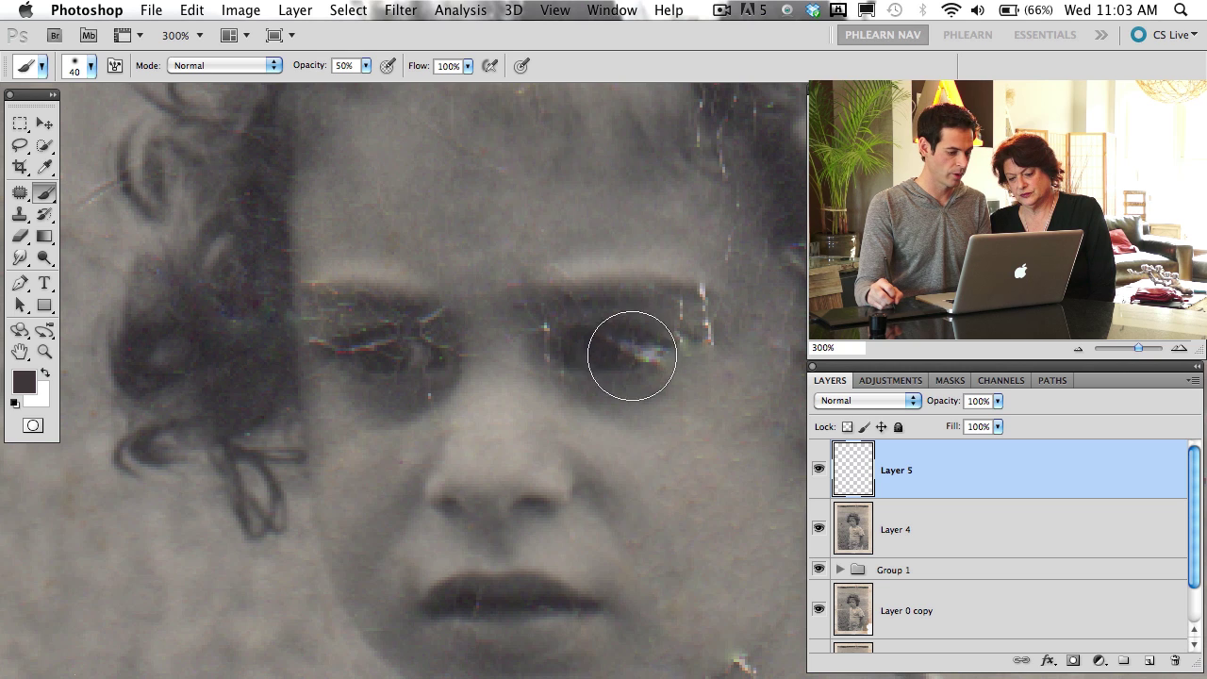
{"action": "left_click_drag", "start_coordinate": [631, 355], "coordinate": [624, 349]}
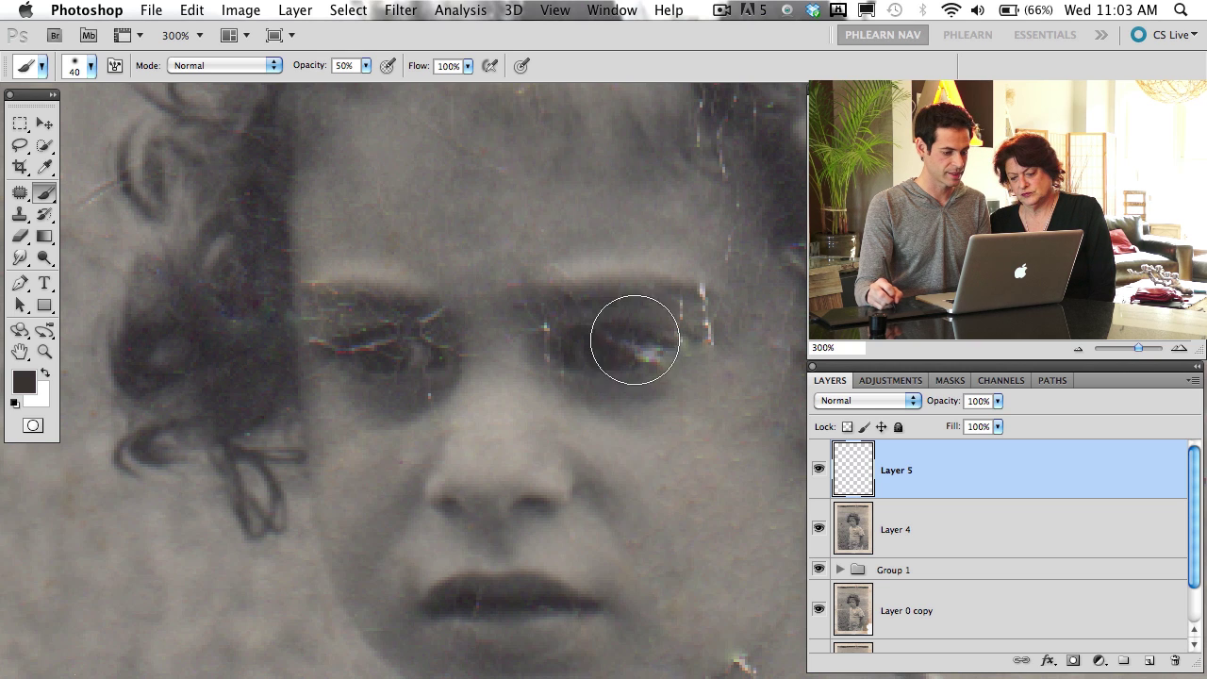
{"action": "left_click_drag", "start_coordinate": [638, 368], "coordinate": [633, 356]}
Cover the remaining white crack toward the outer corner of the child's left eye with sampled dark and mid-gray tones
{"action": "left_click", "coordinate": [597, 366], "text": "alt"}
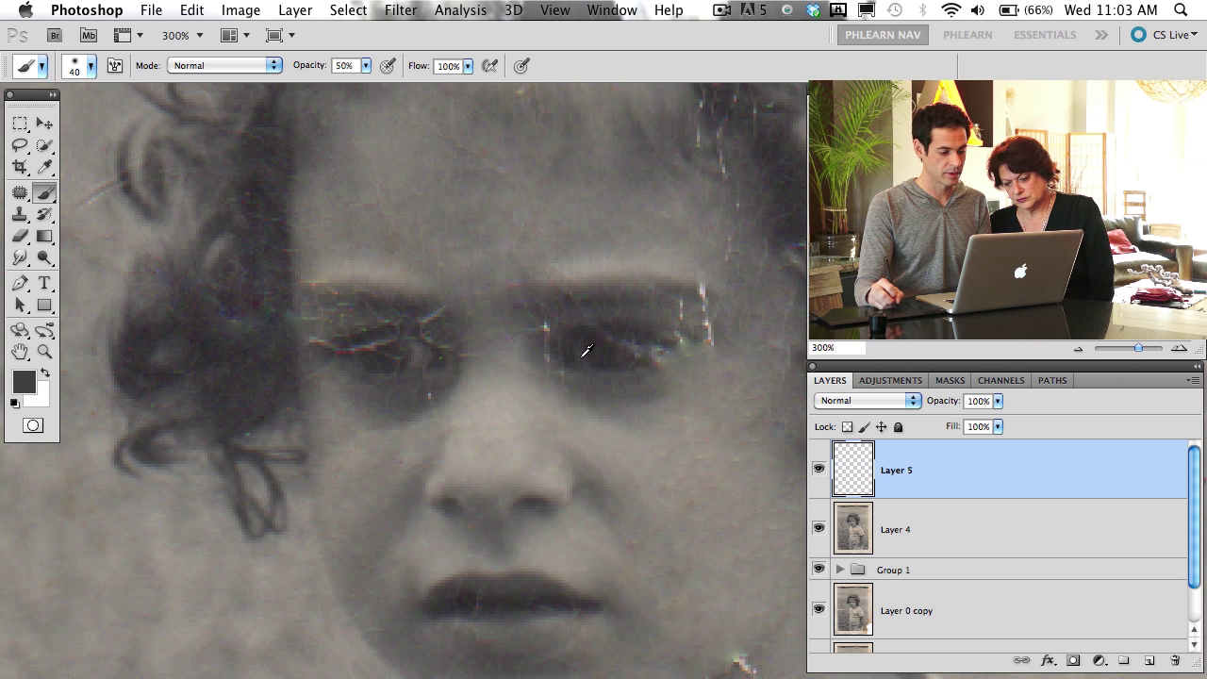
{"action": "left_click_drag", "start_coordinate": [640, 356], "coordinate": [653, 345]}
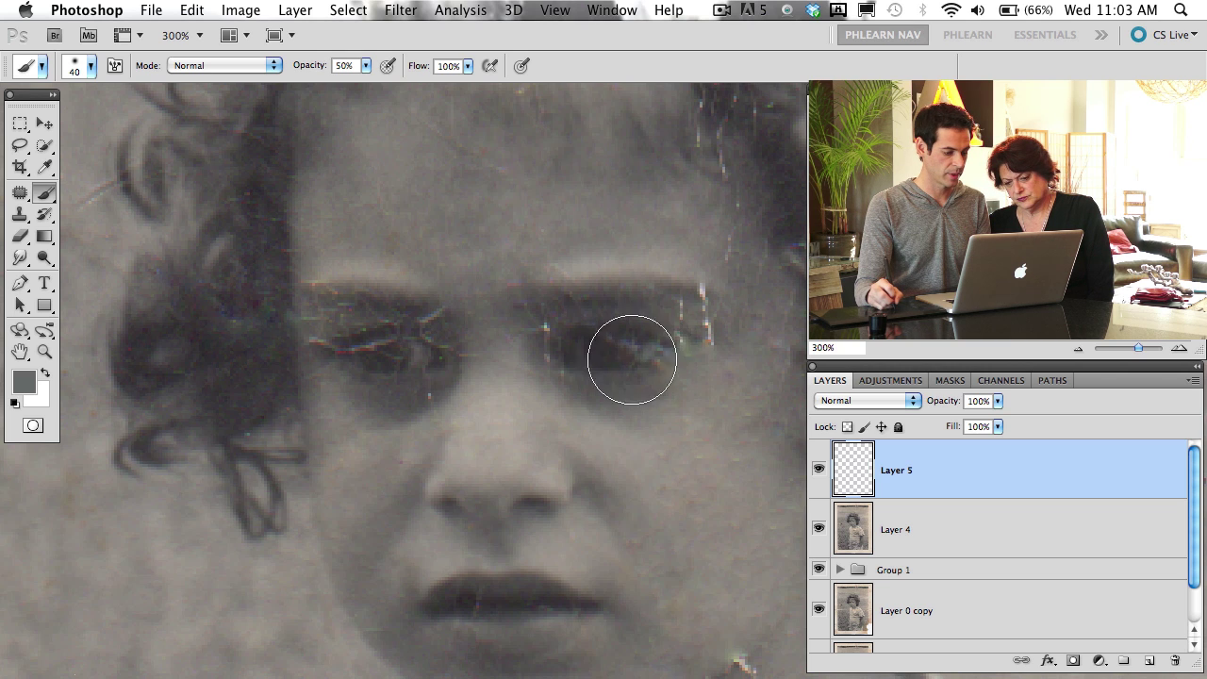
{"action": "left_click", "coordinate": [633, 356]}
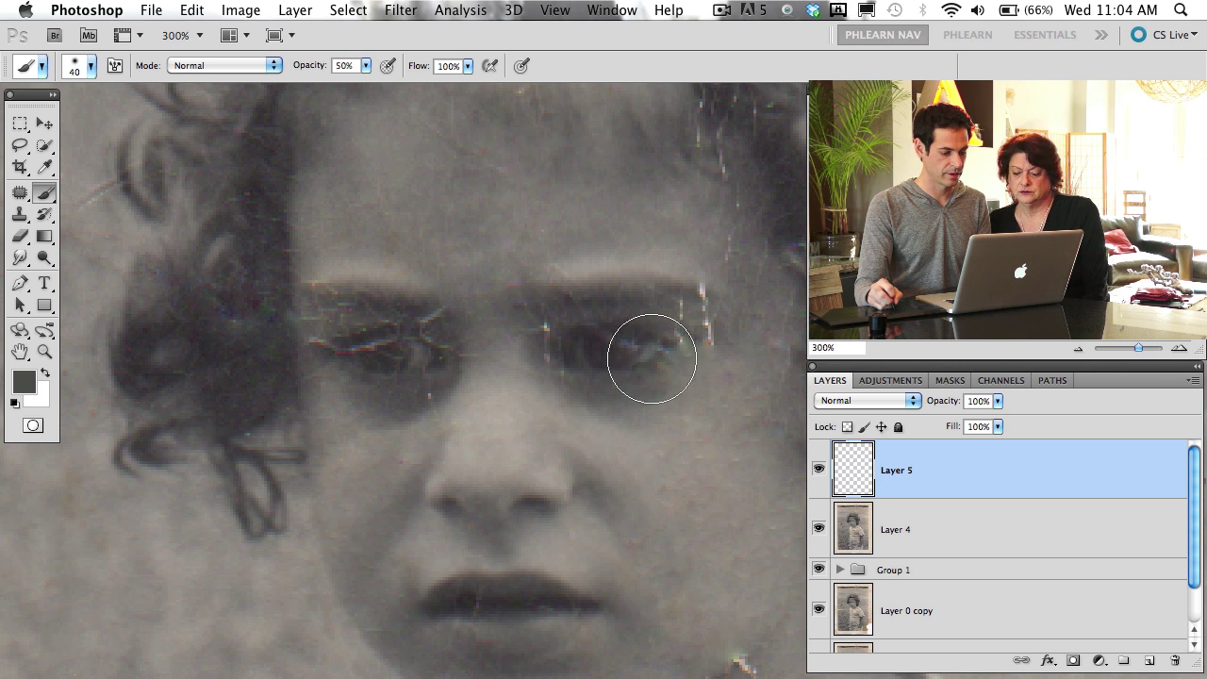
{"action": "left_click", "coordinate": [669, 343], "text": "alt"}
{"action": "left_click_drag", "start_coordinate": [663, 361], "coordinate": [670, 359]}
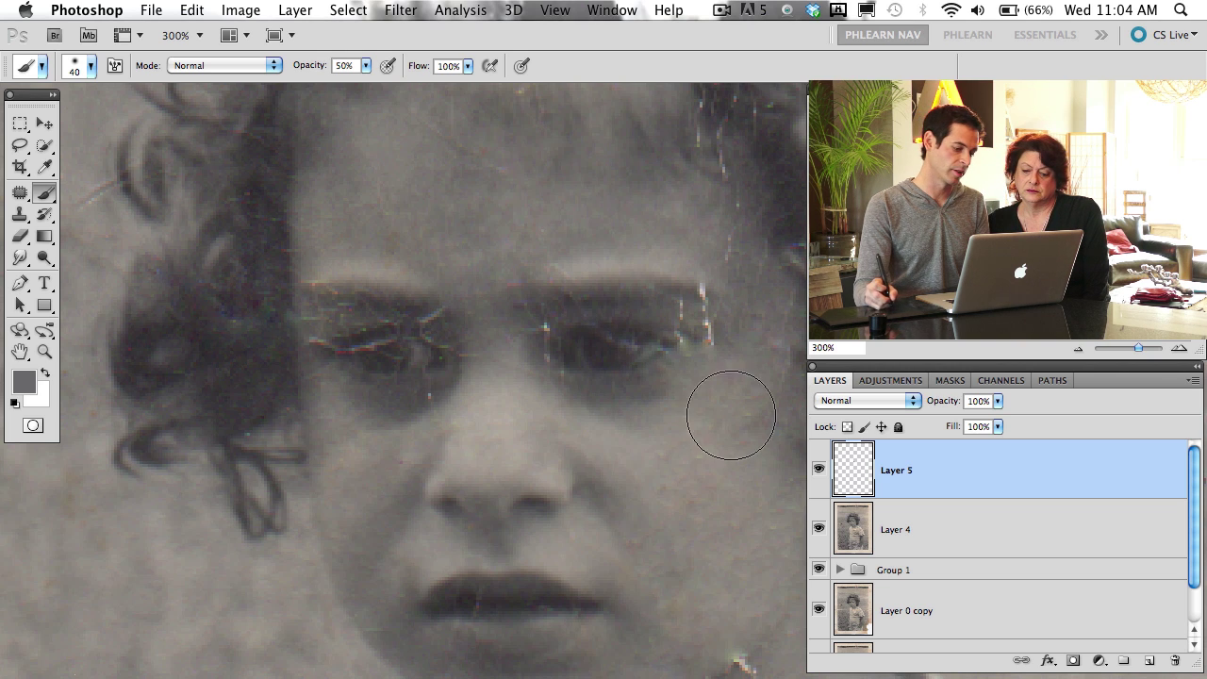
Paint out the vertical white scratches between the outer corner of the child's left eye and the brow with sampled skin tones
{"action": "left_click_drag", "start_coordinate": [676, 316], "coordinate": [668, 327]}
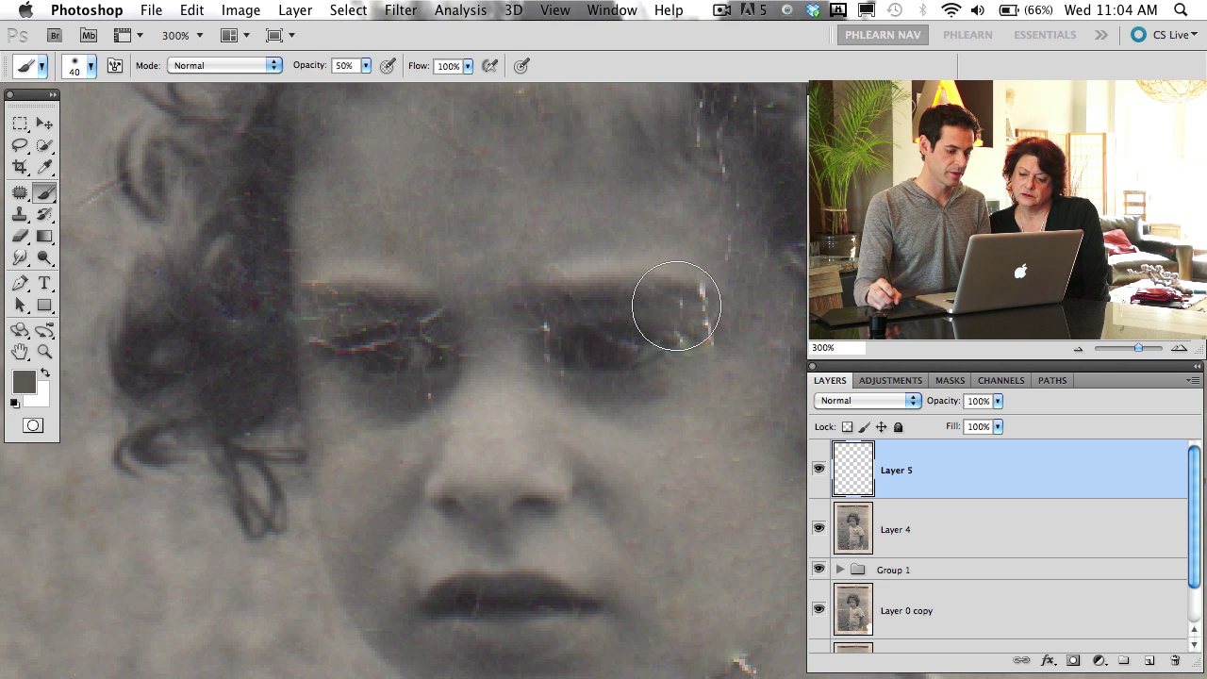
{"action": "left_click", "coordinate": [702, 316], "text": "alt"}
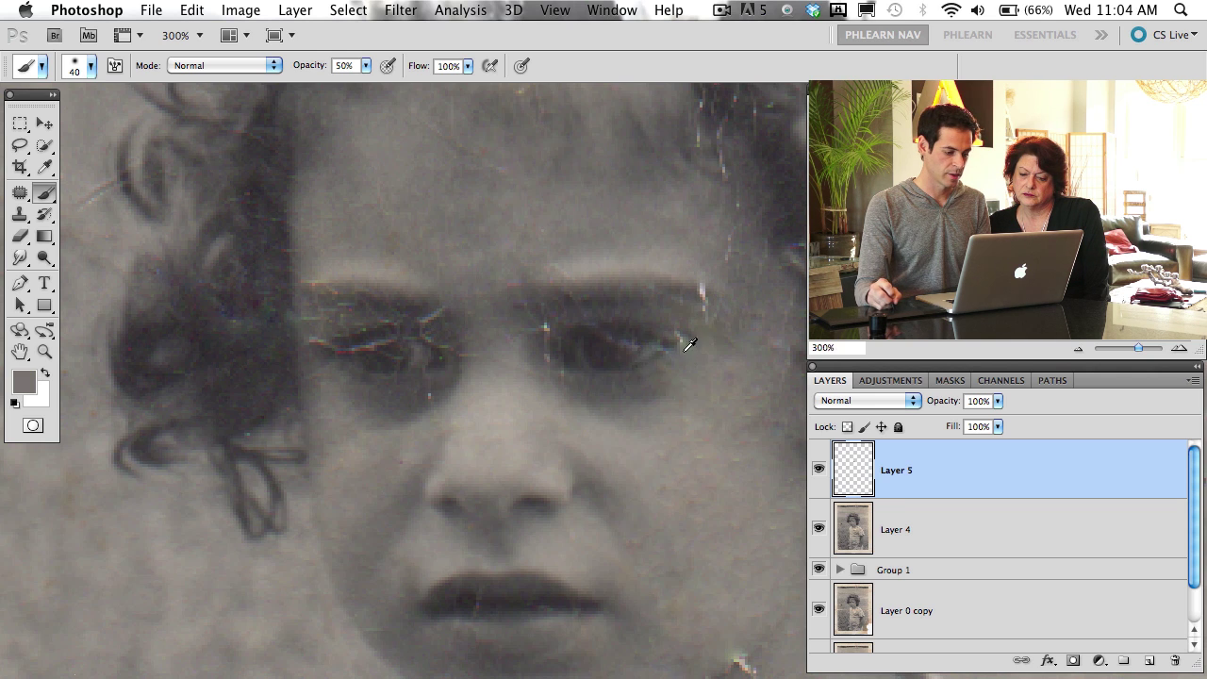
{"action": "left_click", "coordinate": [690, 346], "text": "alt"}
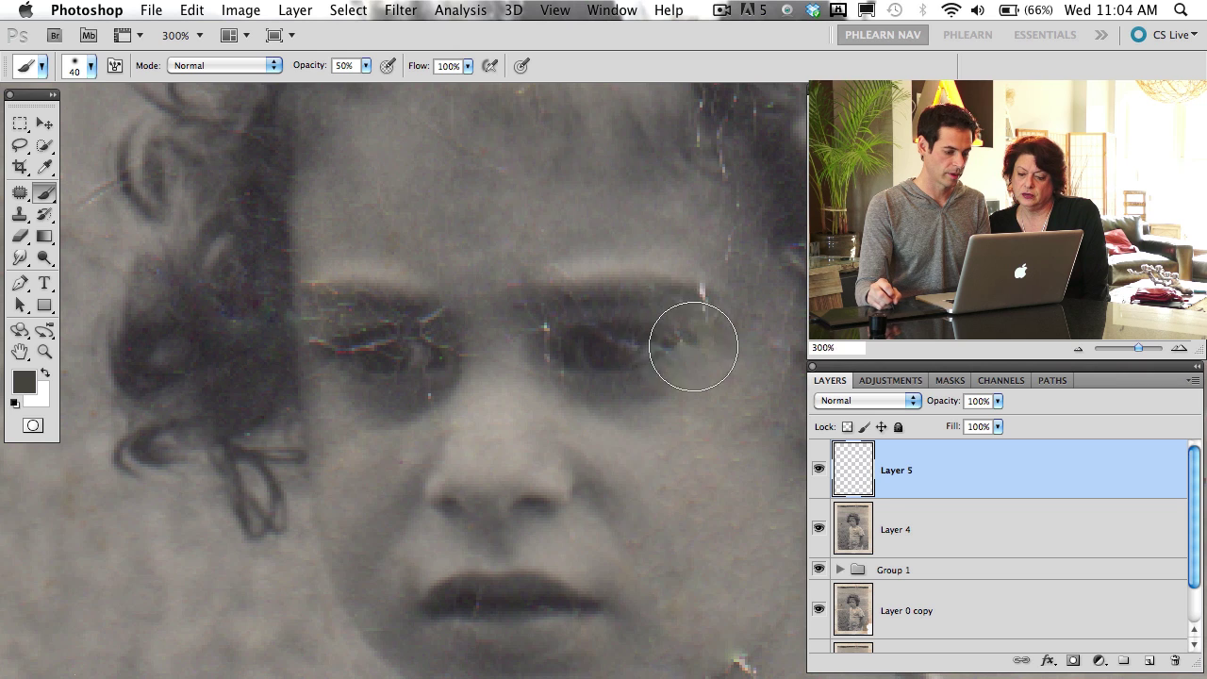
{"action": "left_click", "coordinate": [691, 339], "text": "alt"}
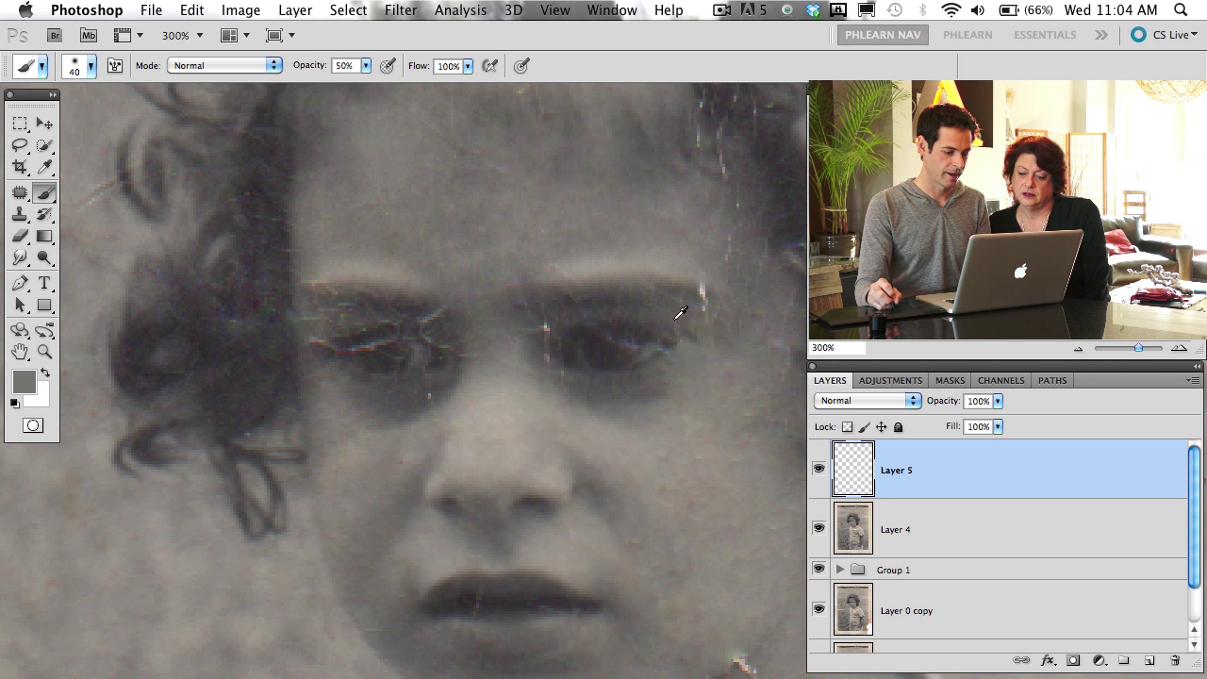
{"action": "left_click", "coordinate": [676, 318], "text": "alt"}
Paint over the white spot at the outer end of the child's left eyebrow with tones sampled around it
{"action": "mouse_move", "coordinate": [693, 304]}
{"action": "left_mouse_down"}
{"action": "mouse_move", "coordinate": [705, 308]}
{"action": "mouse_move", "coordinate": [698, 296]}
{"action": "left_mouse_up"}
{"action": "left_click", "coordinate": [690, 288], "text": "alt"}
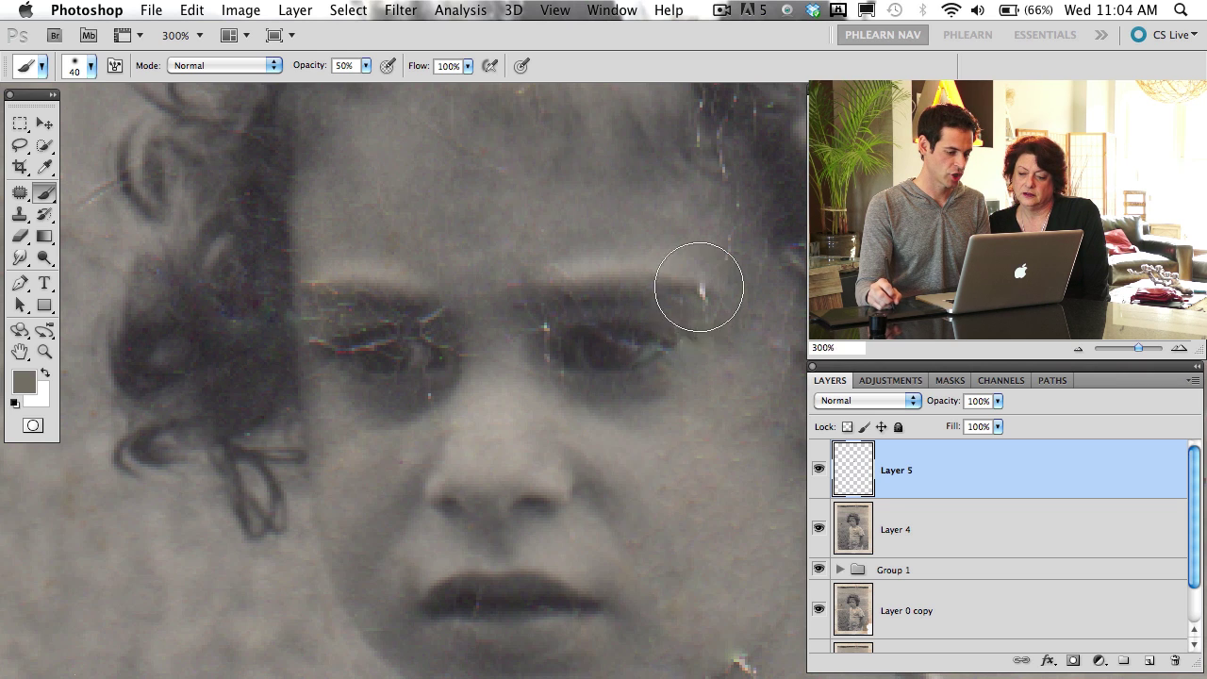
{"action": "left_click", "coordinate": [705, 293], "text": "alt"}
{"action": "left_click", "coordinate": [704, 290]}
{"action": "left_click", "coordinate": [703, 288]}
{"action": "left_click", "coordinate": [690, 337], "text": "alt"}
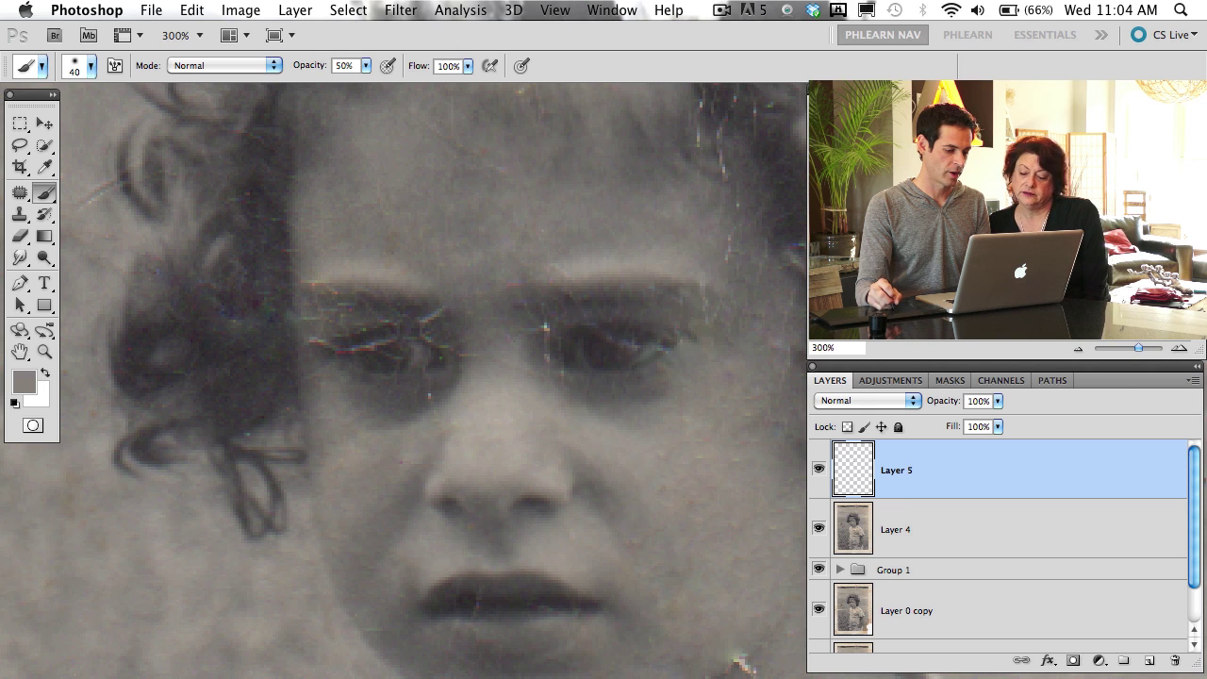
{"action": "left_click", "coordinate": [667, 273], "text": "alt"}
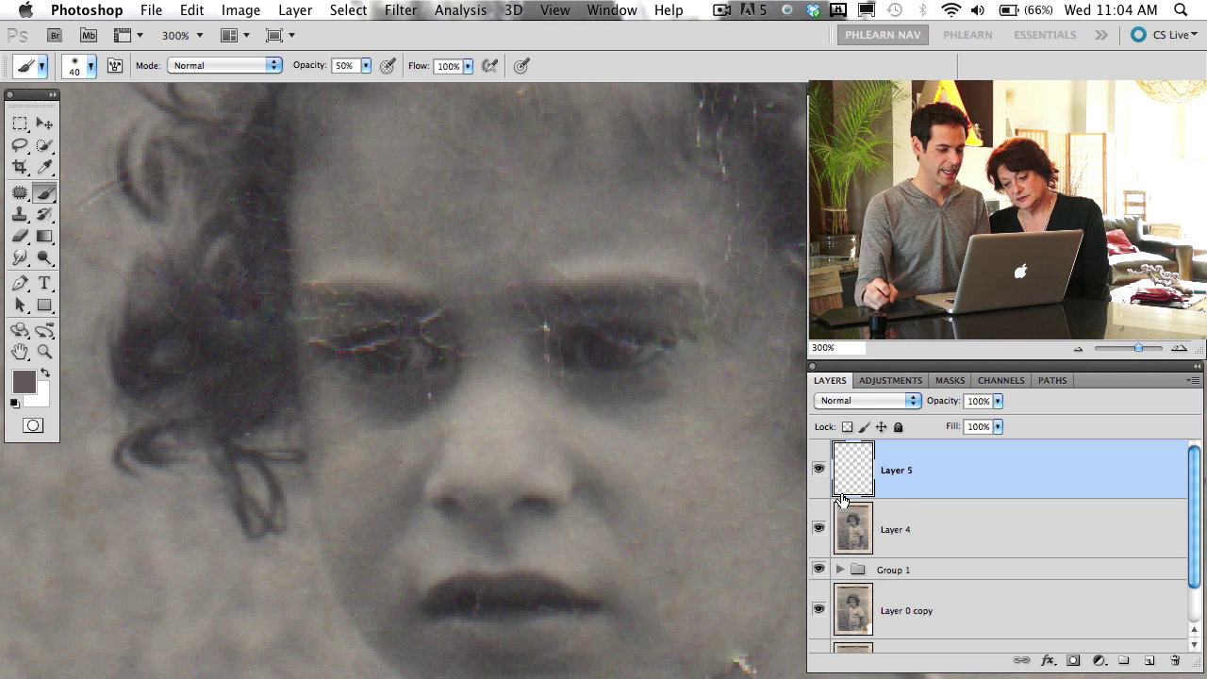
Toggle the visibility of Layer 5 to compare the child's left eye with and without the painting
{"action": "left_click", "coordinate": [818, 469]}
{"action": "left_click", "coordinate": [818, 470]}
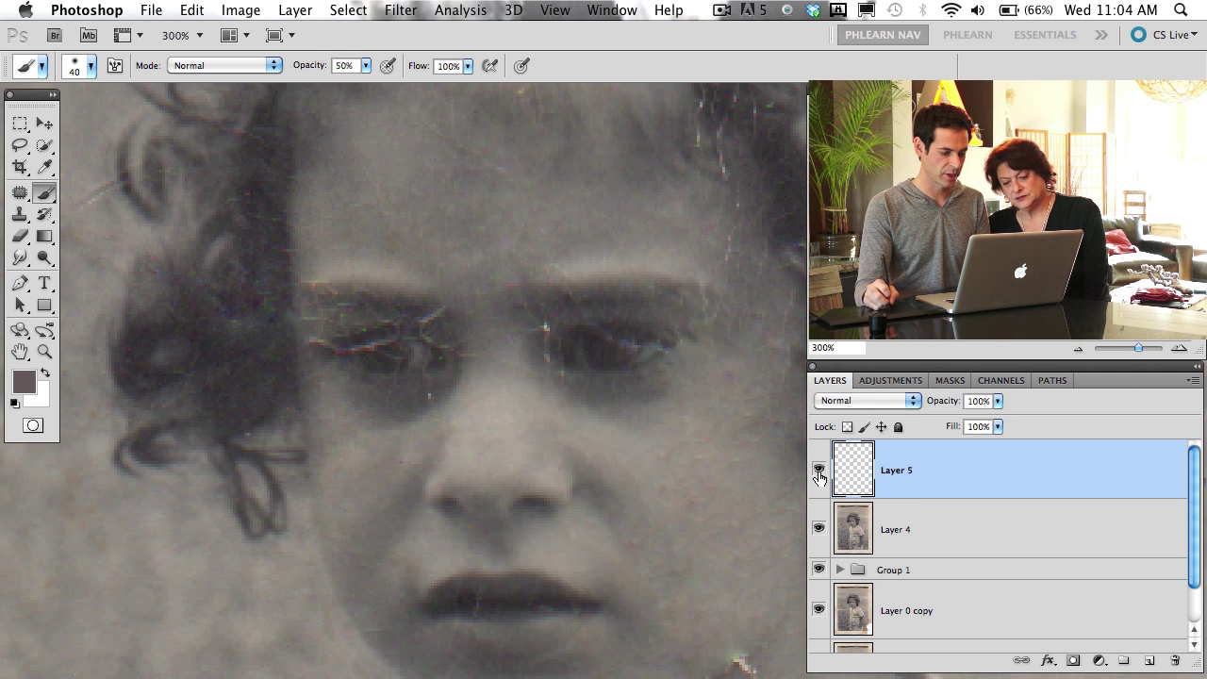
{"action": "left_click", "coordinate": [818, 469]}
{"action": "left_click", "coordinate": [818, 469]}
Try to darken the light streaks beside the iris of the child's left eye with sampled dark tones
{"action": "left_click", "coordinate": [620, 353], "text": "alt"}
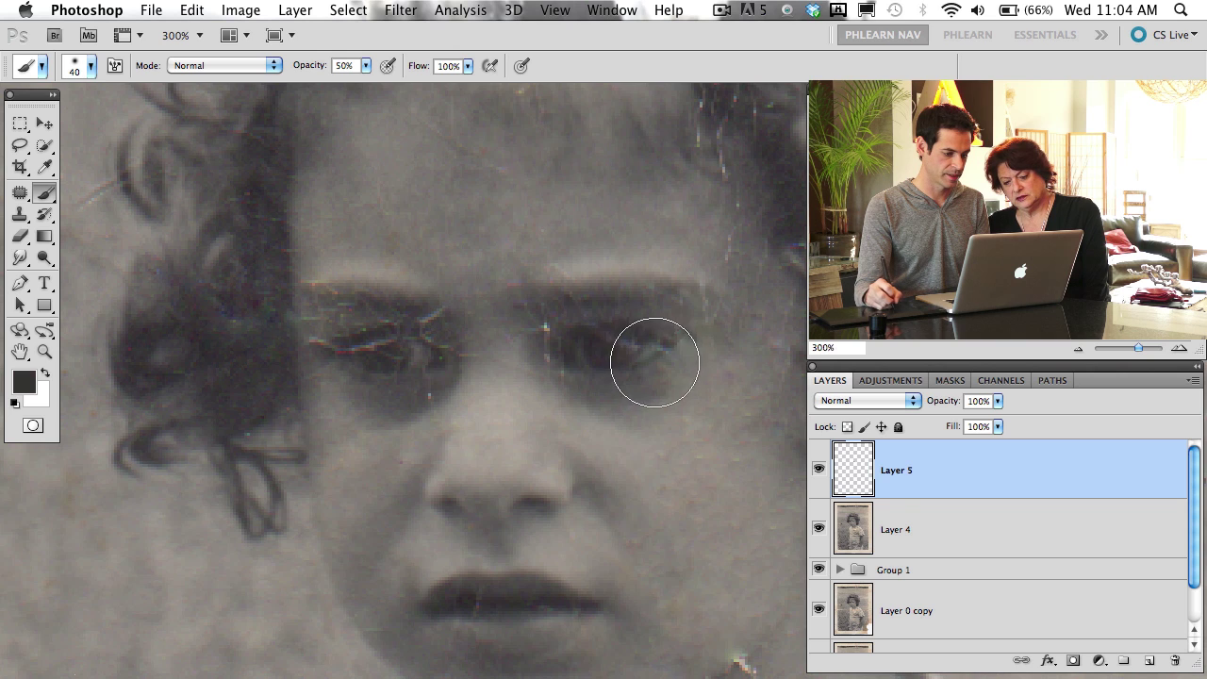
{"action": "left_click", "coordinate": [635, 358]}
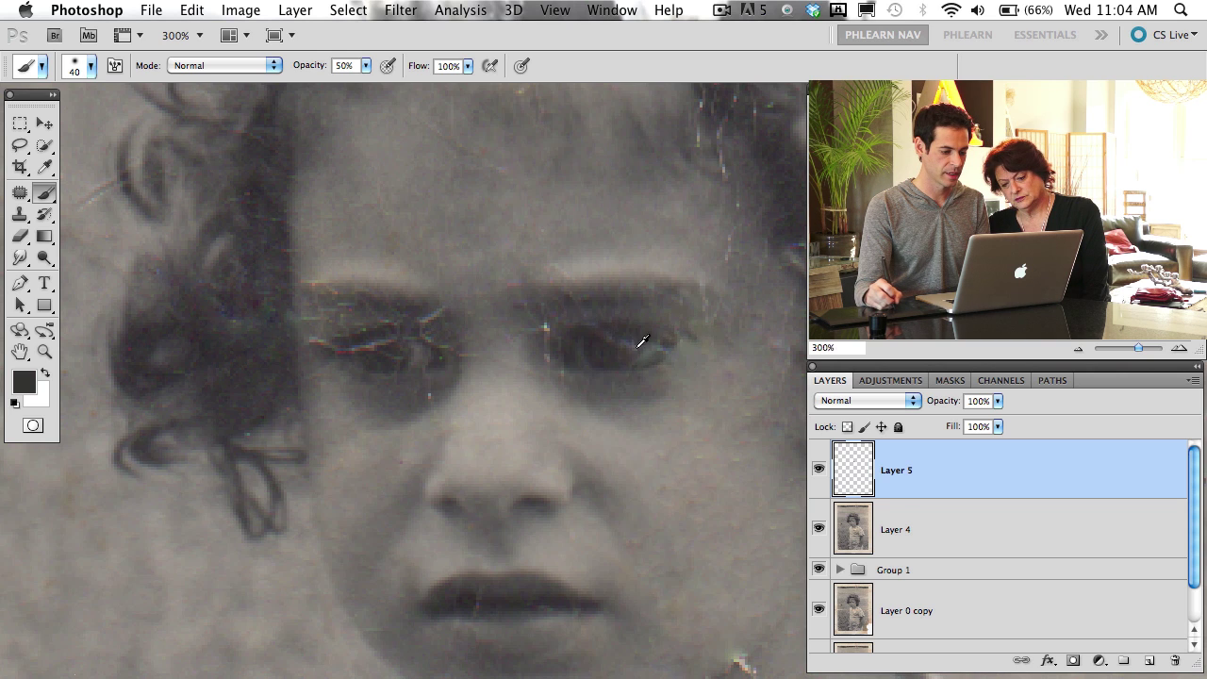
{"action": "left_click", "coordinate": [641, 339], "text": "alt"}
{"action": "left_click", "coordinate": [632, 354]}
{"action": "left_click", "coordinate": [622, 352], "text": "alt"}
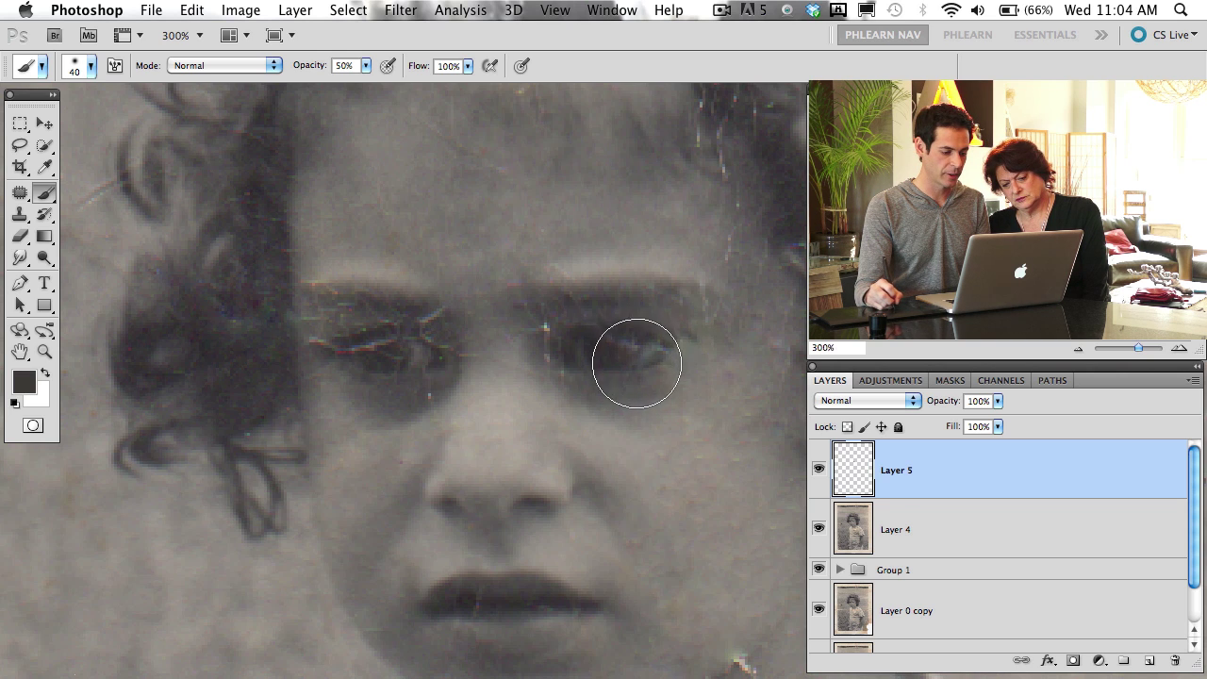
{"action": "key", "text": "super+alt+z"}
{"action": "key", "text": "super+alt+z"}
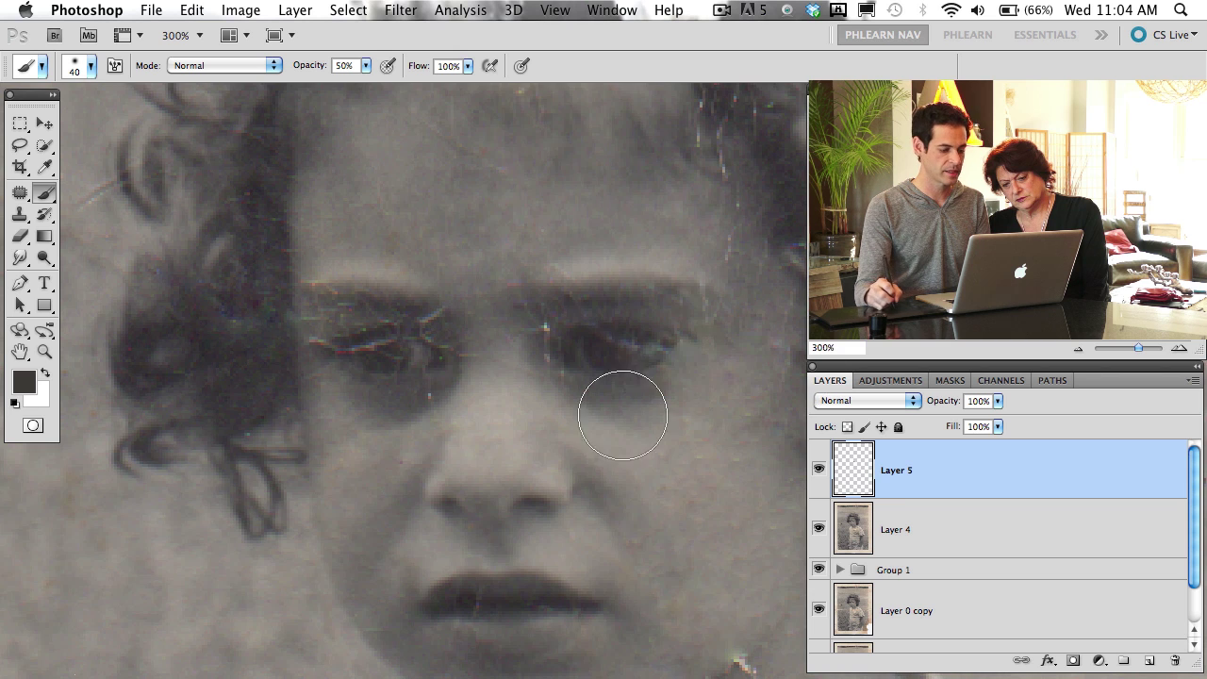
Paint over the branching crack at the inner upper lid of the child's right eye with sampled dark tones
{"action": "scroll", "coordinate": [622, 415], "scroll_direction": "left", "scroll_amount": 5}
{"action": "left_click", "coordinate": [506, 319], "text": "alt"}
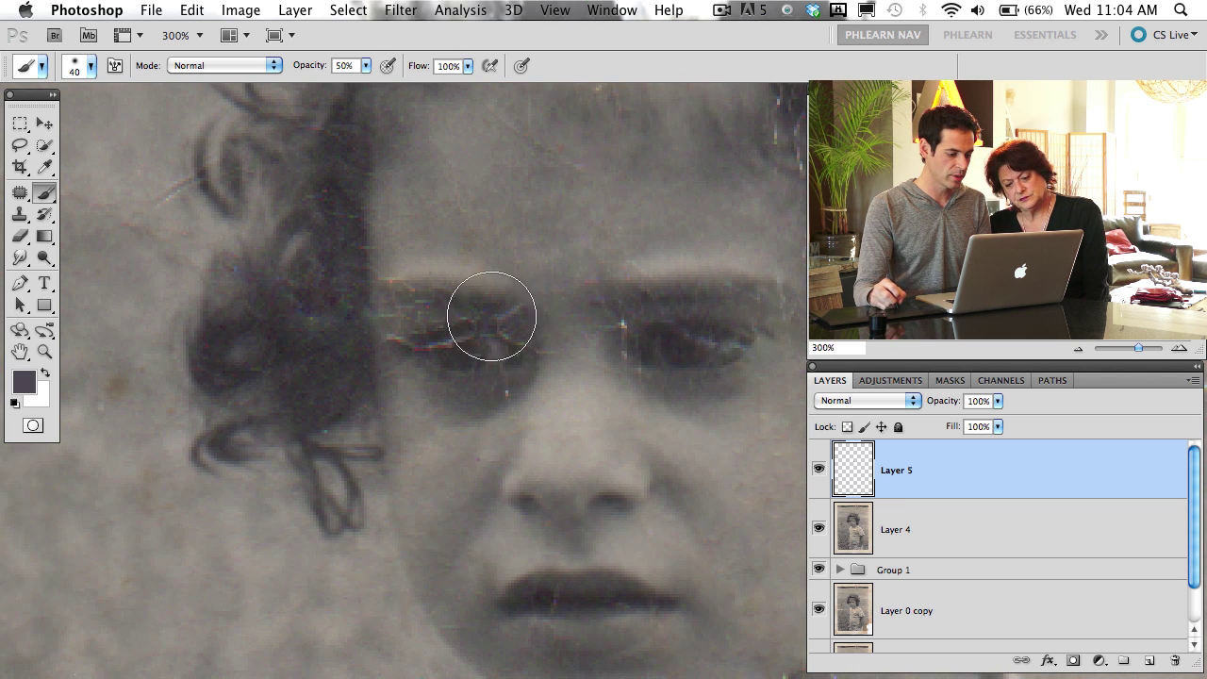
{"action": "mouse_move", "coordinate": [492, 315]}
{"action": "left_mouse_down"}
{"action": "mouse_move", "coordinate": [501, 330]}
{"action": "mouse_move", "coordinate": [497, 311]}
{"action": "mouse_move", "coordinate": [512, 306]}
{"action": "left_mouse_up"}
{"action": "left_click", "coordinate": [517, 328], "text": "alt"}
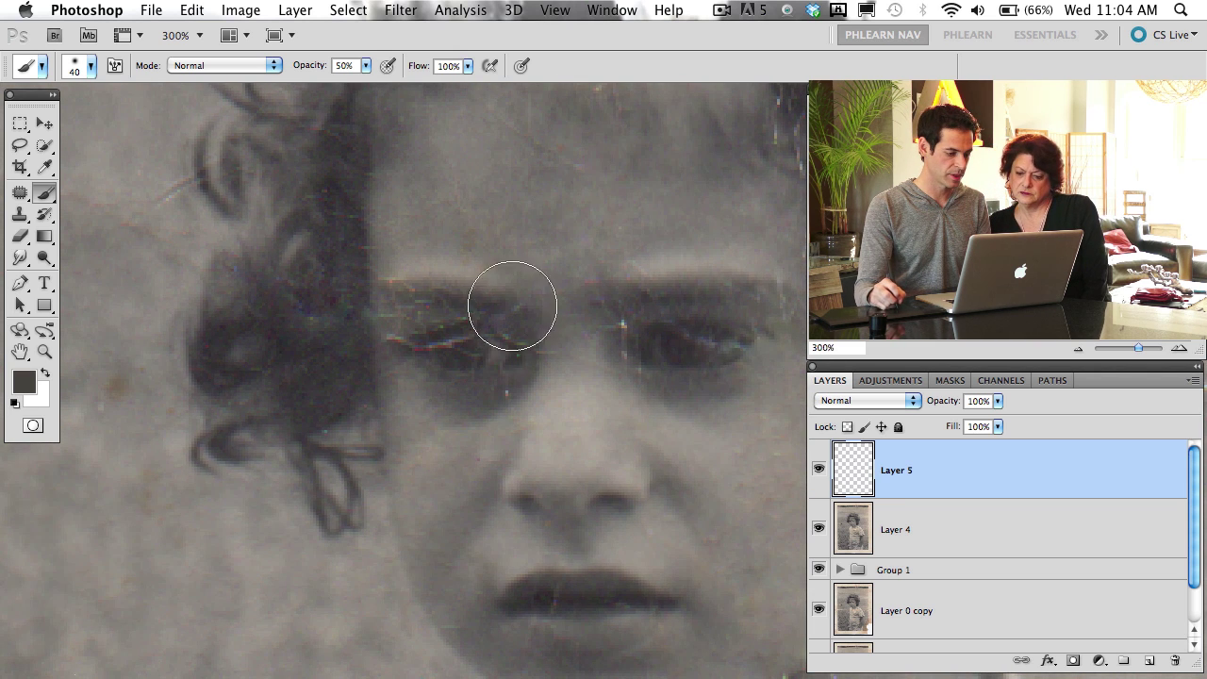
{"action": "left_click", "coordinate": [498, 323]}
Blend the light marks at the inner corner of the child's right eye with tones sampled beside them
{"action": "left_click", "coordinate": [501, 343], "text": "alt"}
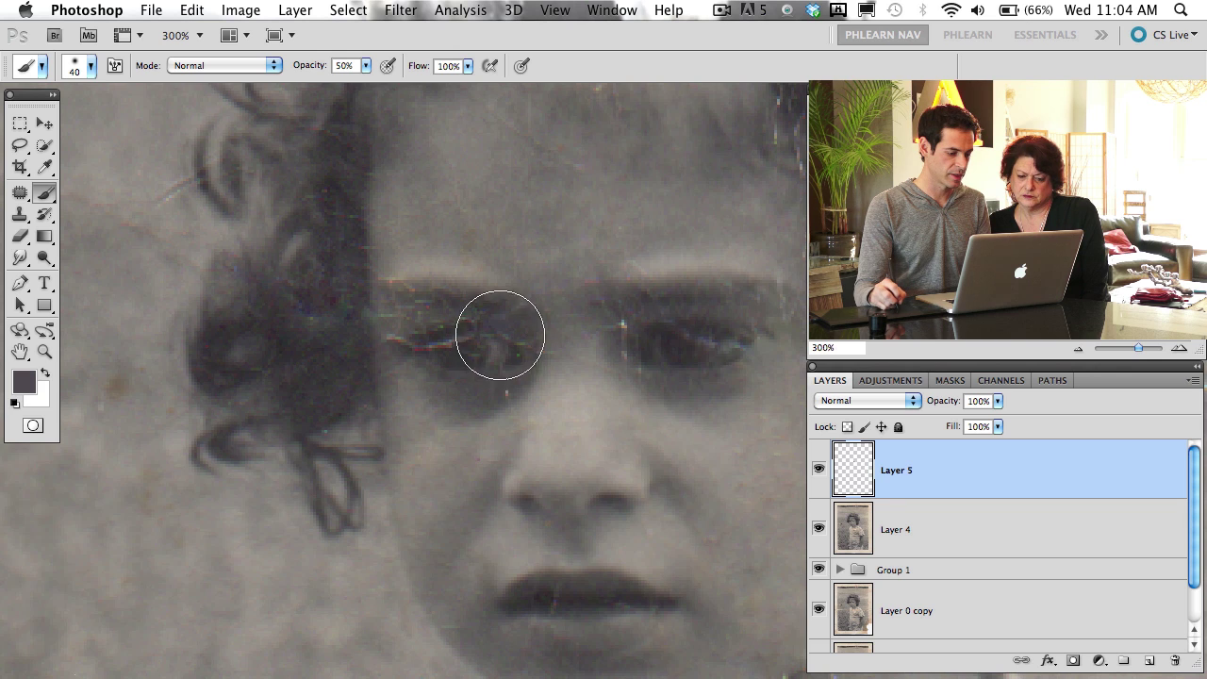
{"action": "left_click", "coordinate": [519, 351], "text": "alt"}
{"action": "left_click_drag", "start_coordinate": [511, 338], "coordinate": [513, 351]}
{"action": "left_click", "coordinate": [501, 348], "text": "alt"}
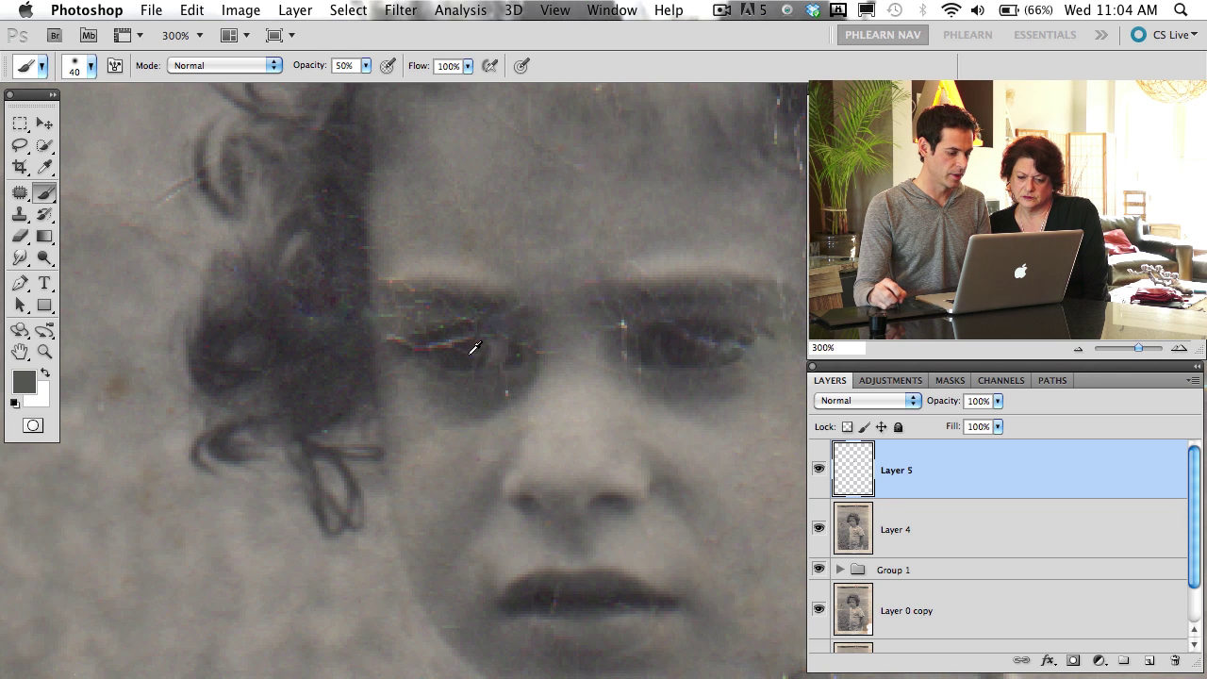
Paint over the white crack across the middle of the child's right eye with sampled dark tone, undoing unsuitable strokes
{"action": "left_click", "coordinate": [474, 348], "text": "alt"}
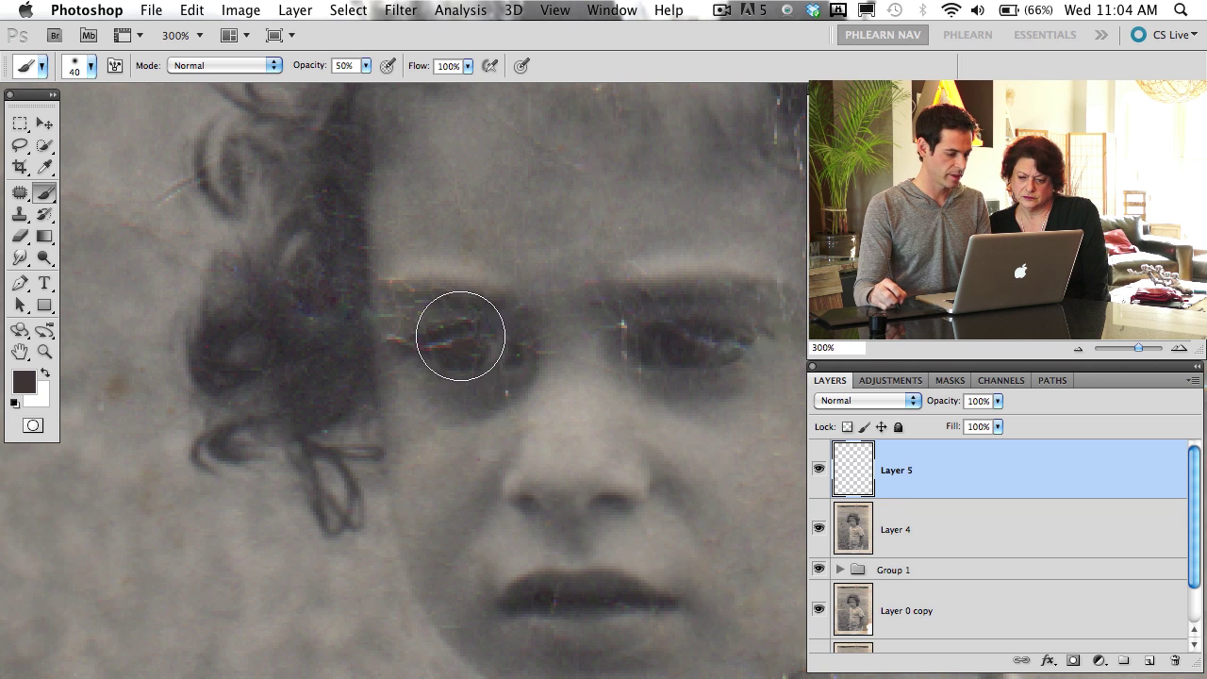
{"action": "mouse_move", "coordinate": [460, 336]}
{"action": "left_mouse_down"}
{"action": "mouse_move", "coordinate": [439, 356]}
{"action": "mouse_move", "coordinate": [439, 338]}
{"action": "mouse_move", "coordinate": [438, 354]}
{"action": "mouse_move", "coordinate": [465, 337]}
{"action": "left_mouse_up"}
{"action": "left_click", "coordinate": [469, 351], "text": "alt"}
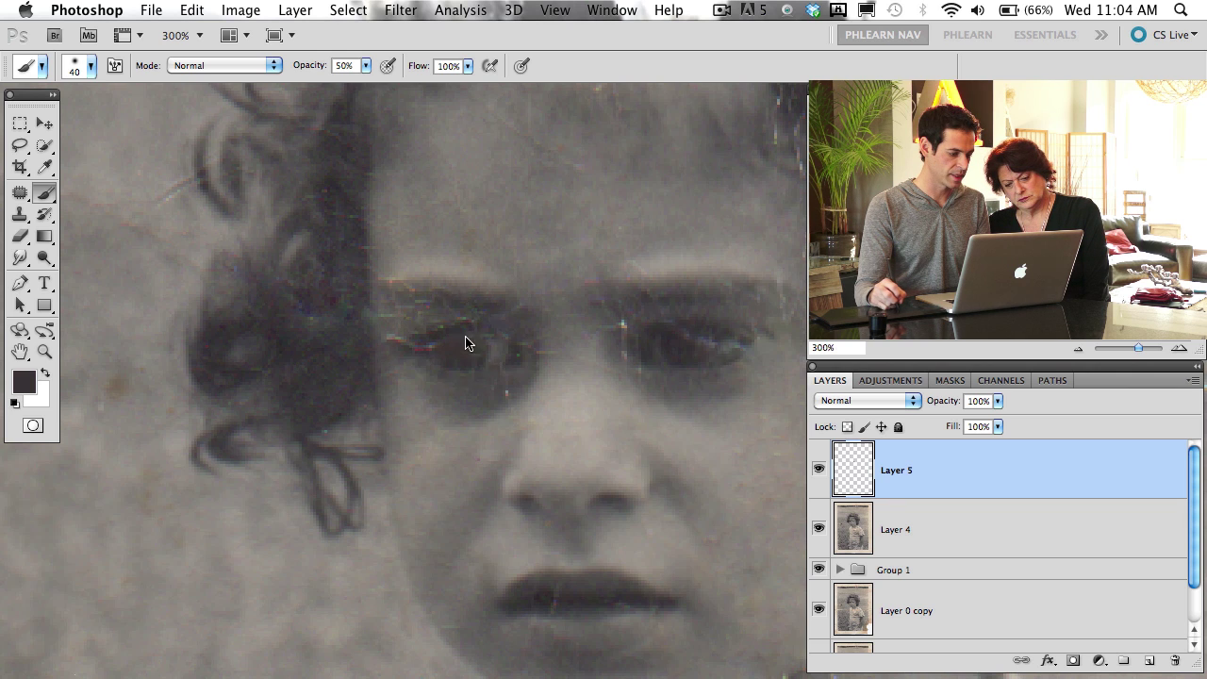
{"action": "key", "text": "super+alt+z"}
{"action": "key", "text": "super+alt+z"}
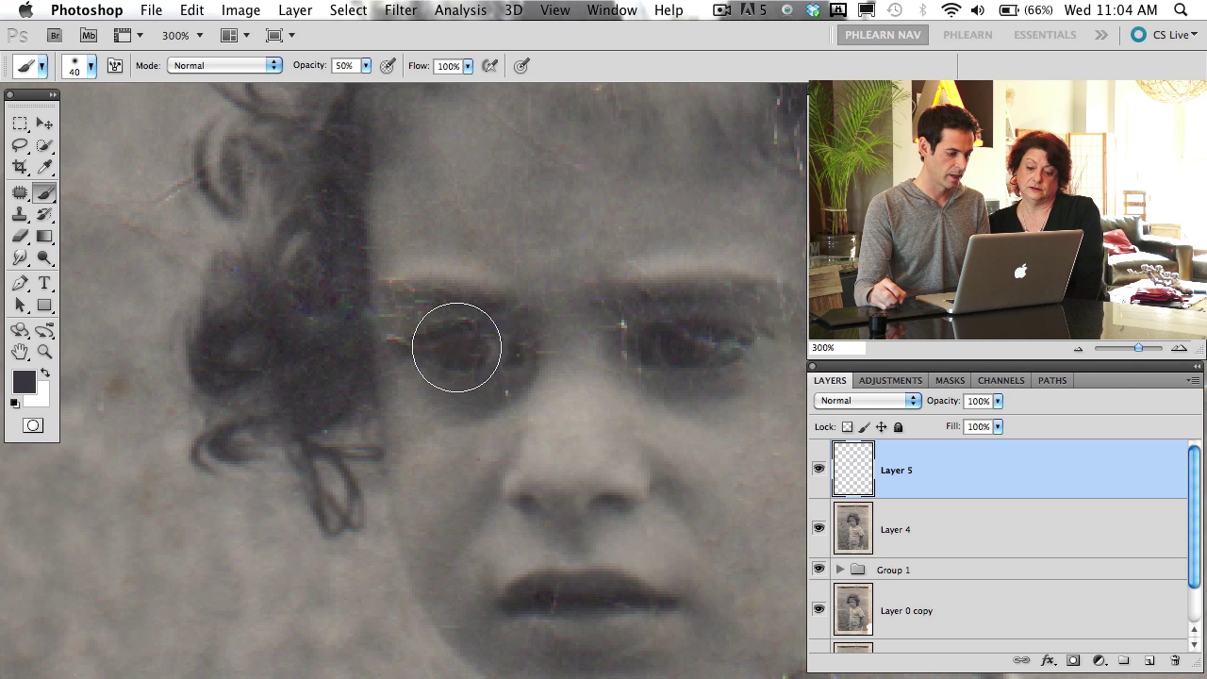
{"action": "key", "text": "super+alt+z"}
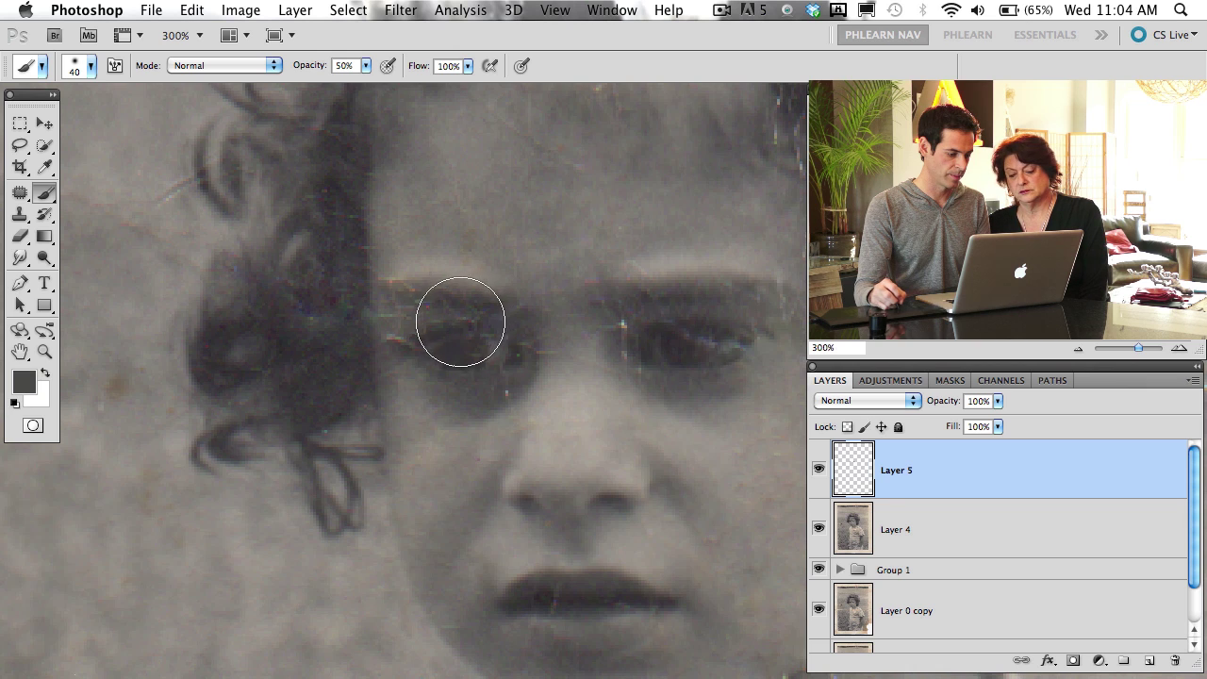
Cover the remaining cracks along the upper lid and outer corner of the child's right eye with sampled tones
{"action": "left_click_drag", "start_coordinate": [460, 323], "coordinate": [435, 317]}
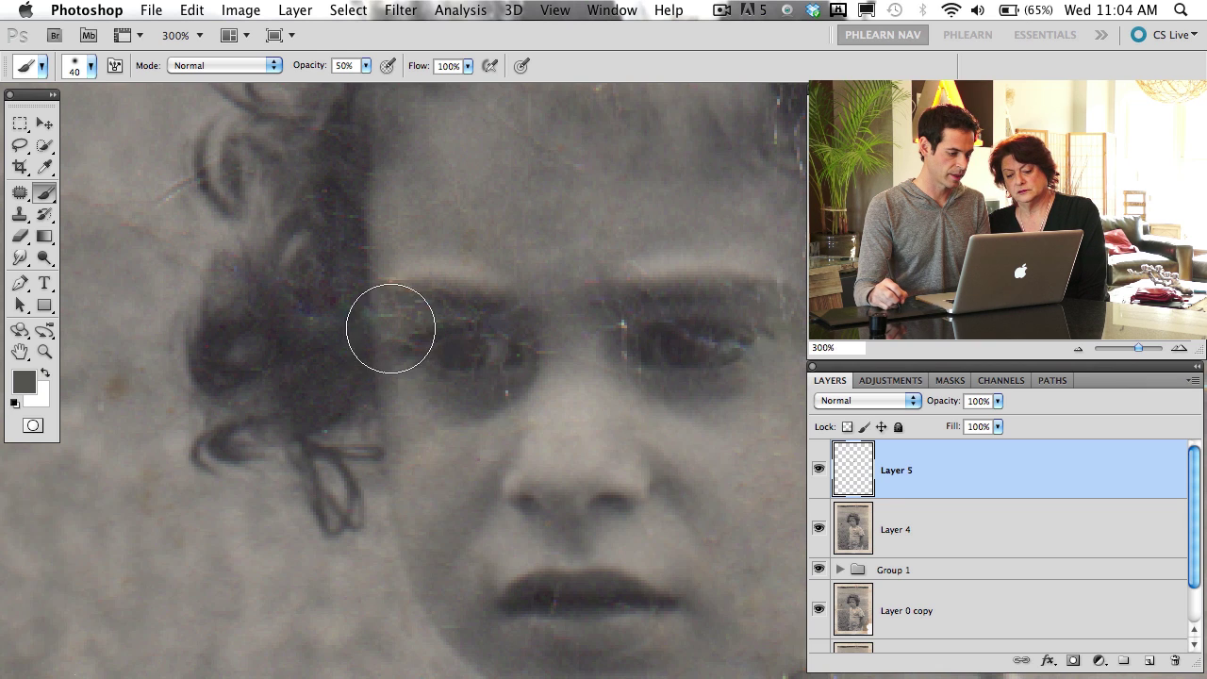
{"action": "left_click", "coordinate": [397, 367], "text": "alt"}
{"action": "left_click", "coordinate": [416, 339], "text": "alt"}
{"action": "left_click", "coordinate": [413, 345], "text": "alt"}
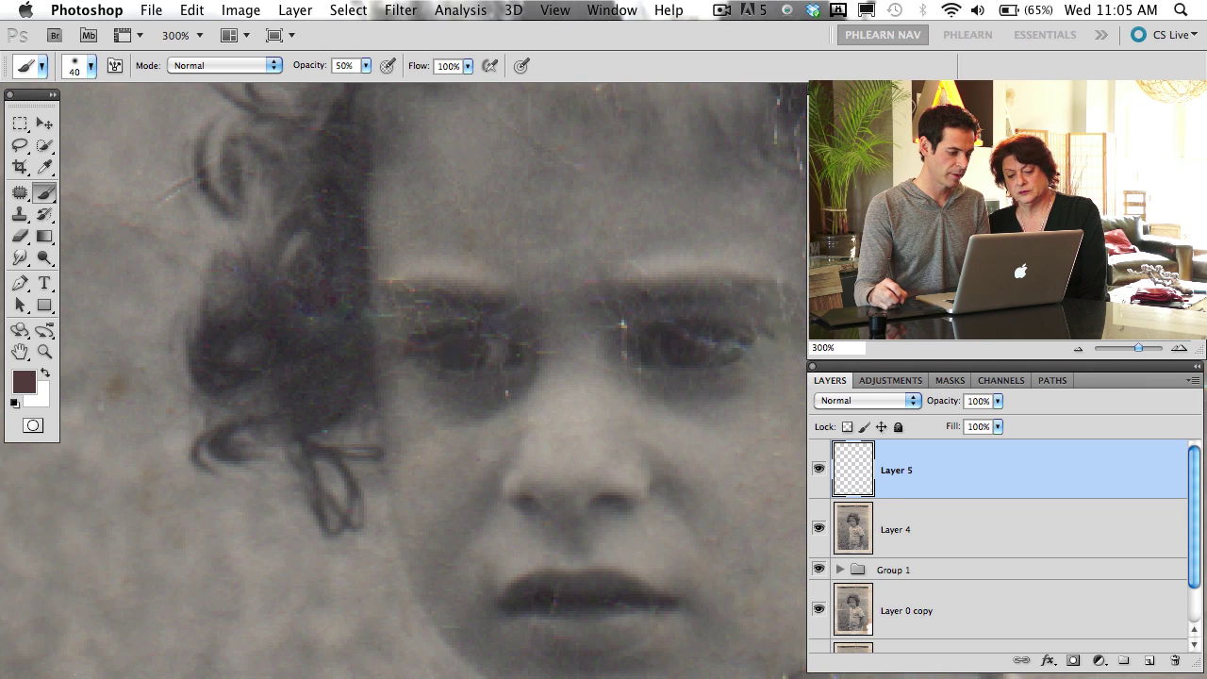
{"action": "left_click_drag", "start_coordinate": [413, 346], "coordinate": [437, 342]}
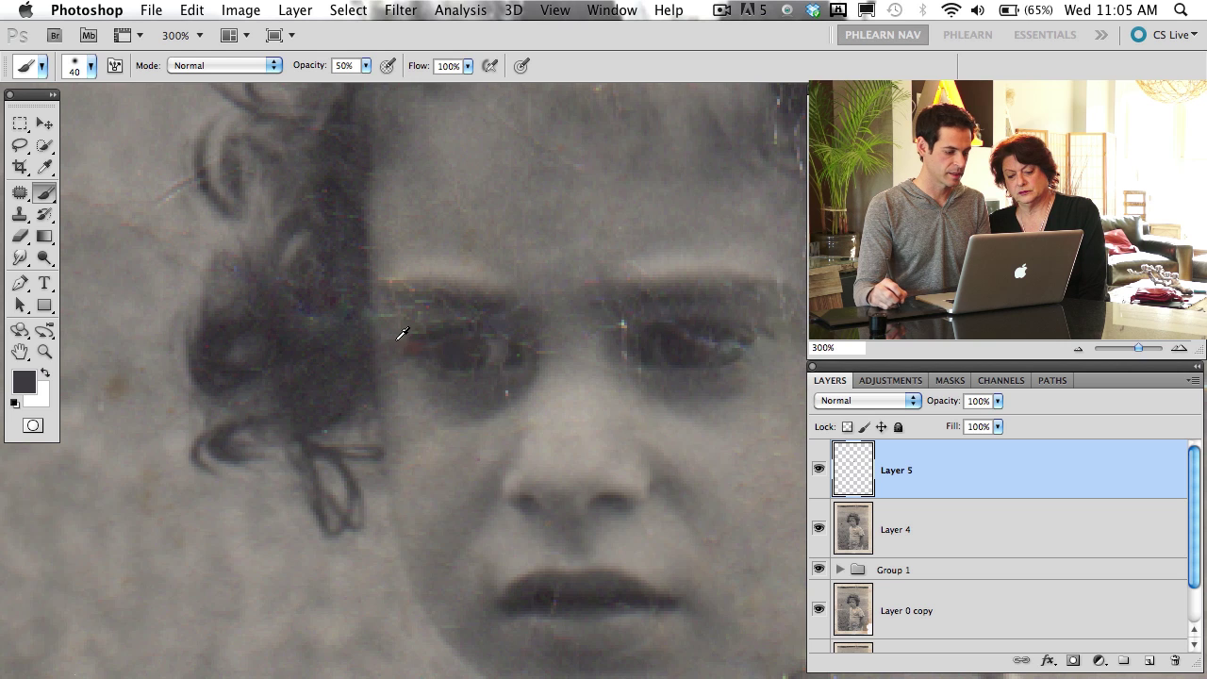
Set the brush opacity to 30% and soften the coloured marks outside the child's right eye with tones sampled nearby
{"action": "left_click", "coordinate": [400, 338], "text": "alt"}
{"action": "left_click", "coordinate": [400, 351], "text": "alt"}
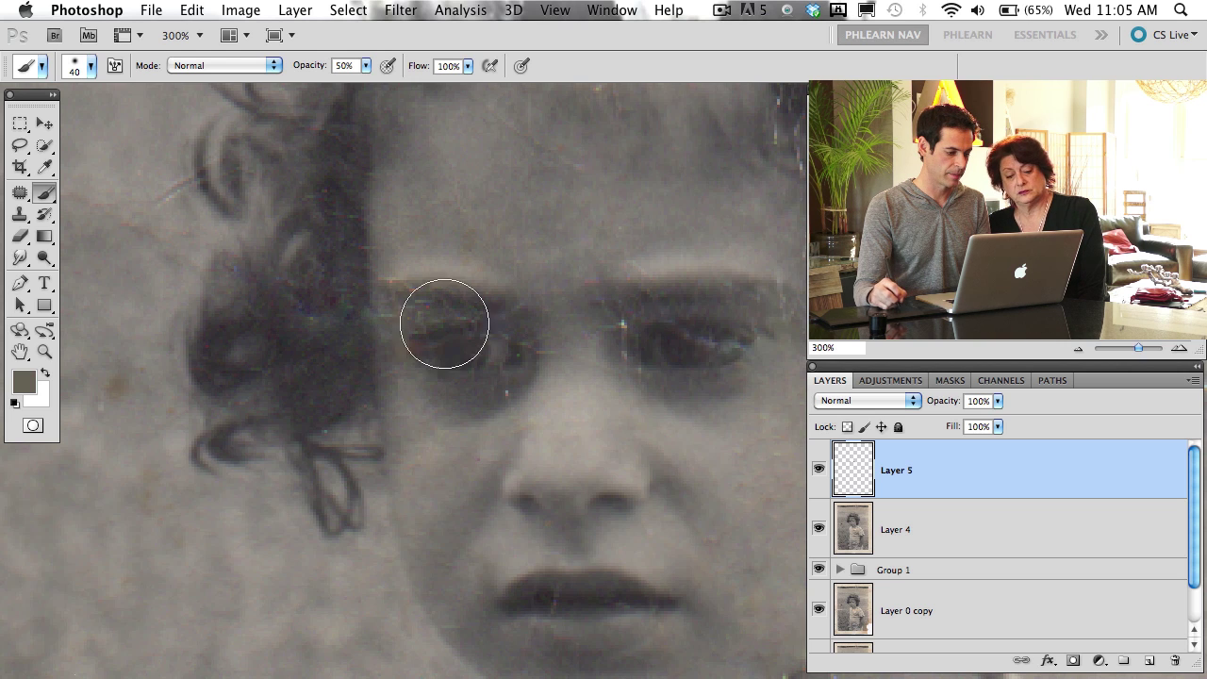
{"action": "key", "text": "3"}
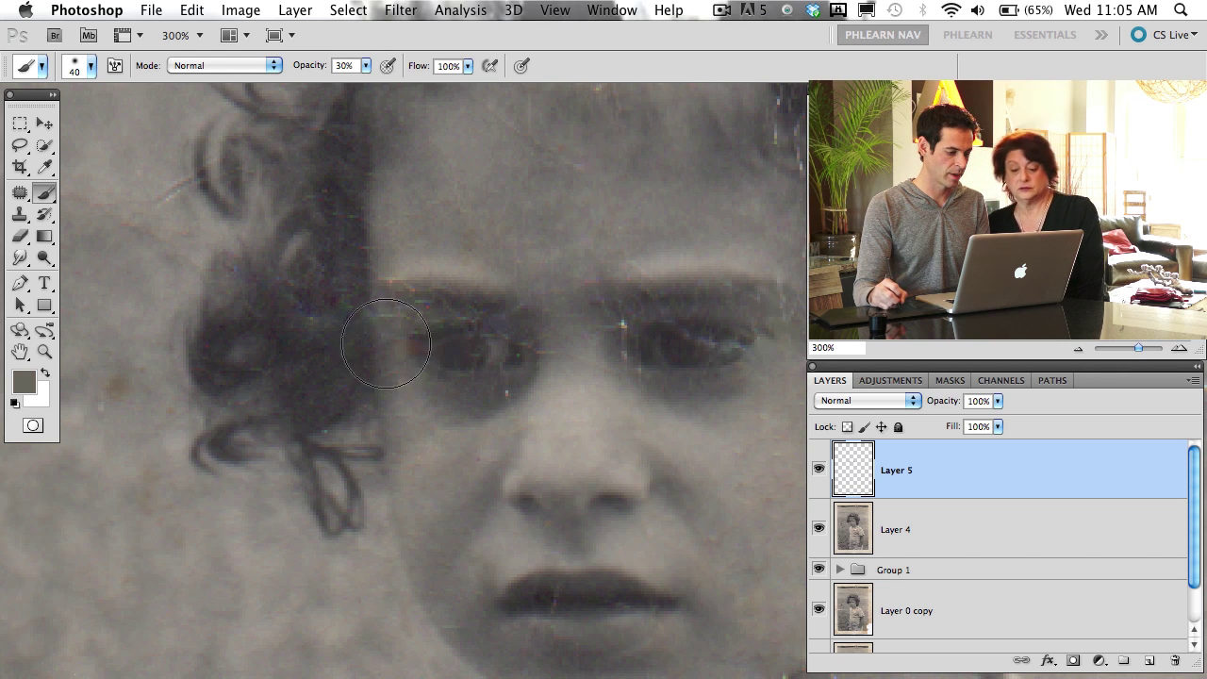
{"action": "left_click", "coordinate": [381, 347], "text": "alt"}
{"action": "left_click", "coordinate": [432, 316], "text": "alt"}
{"action": "left_click_drag", "start_coordinate": [418, 314], "coordinate": [381, 325]}
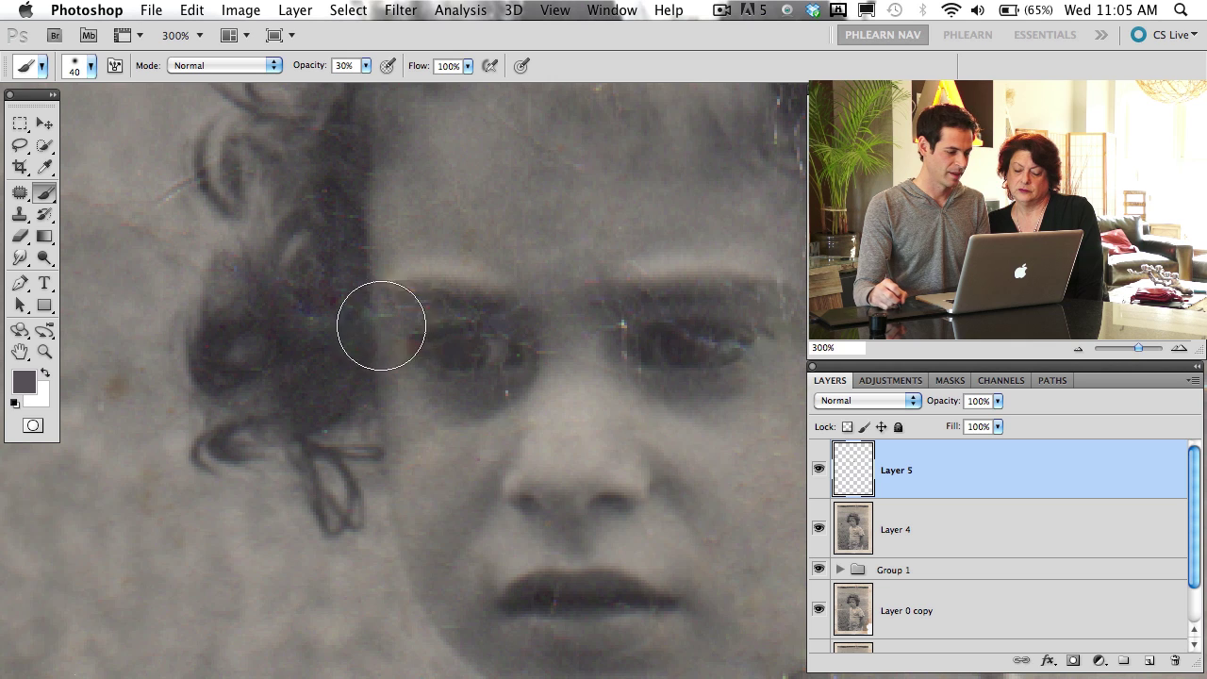
Paint over the orange mark at the outer end of the child's right eyebrow with skin tones sampled beside it
{"action": "left_click", "coordinate": [429, 272], "text": "alt"}
{"action": "left_click", "coordinate": [407, 258], "text": "alt"}
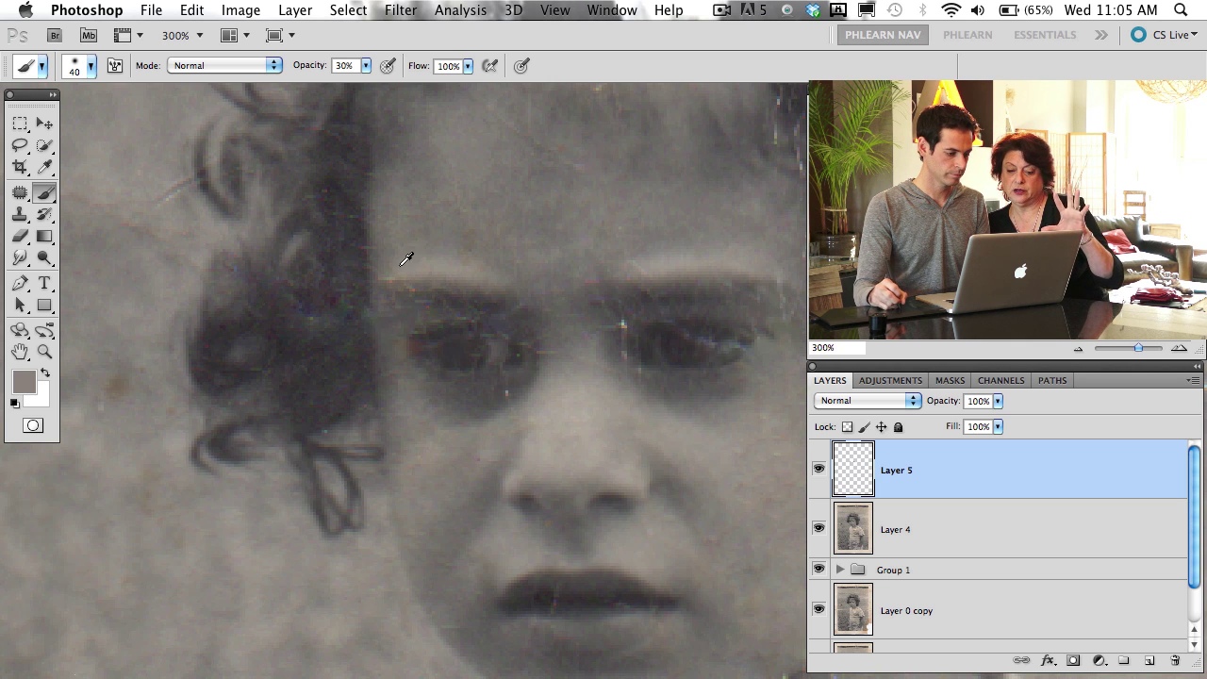
{"action": "mouse_move", "coordinate": [385, 290]}
{"action": "left_mouse_down"}
{"action": "mouse_move", "coordinate": [388, 279]}
{"action": "mouse_move", "coordinate": [377, 296]}
{"action": "left_mouse_up"}
{"action": "left_click", "coordinate": [387, 277], "text": "alt"}
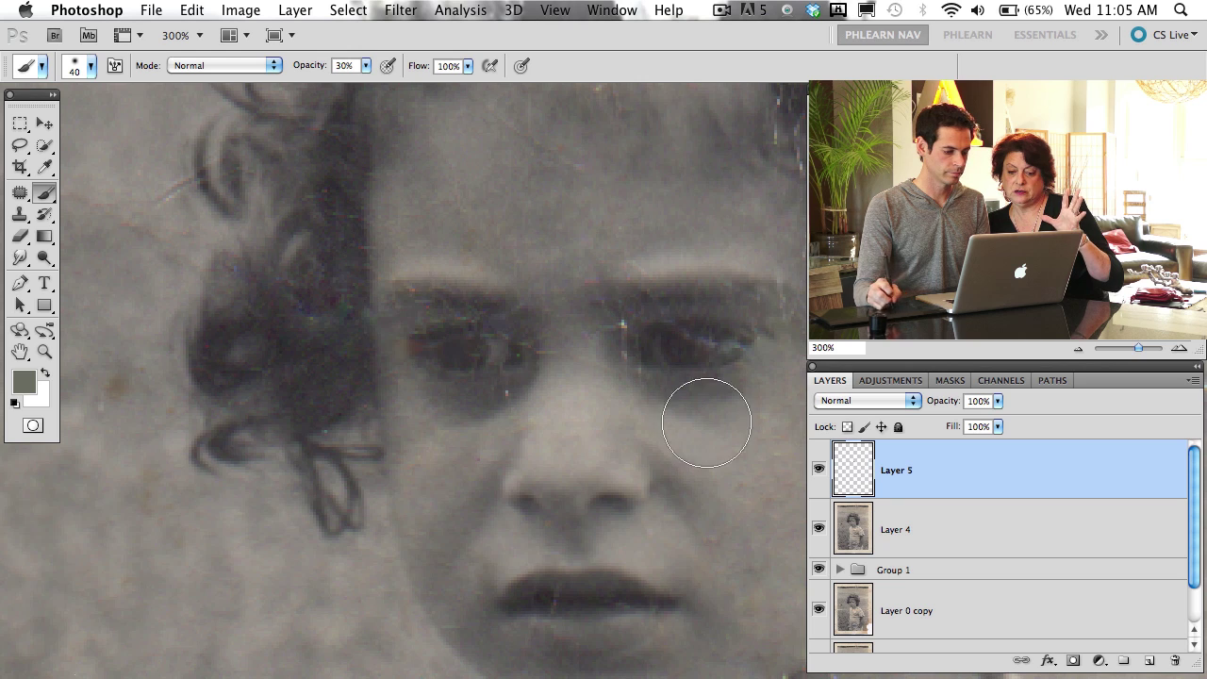
Compare the face with and without the painted retouching by toggling the visibility of Layer 5
{"action": "key", "text": "super+0"}
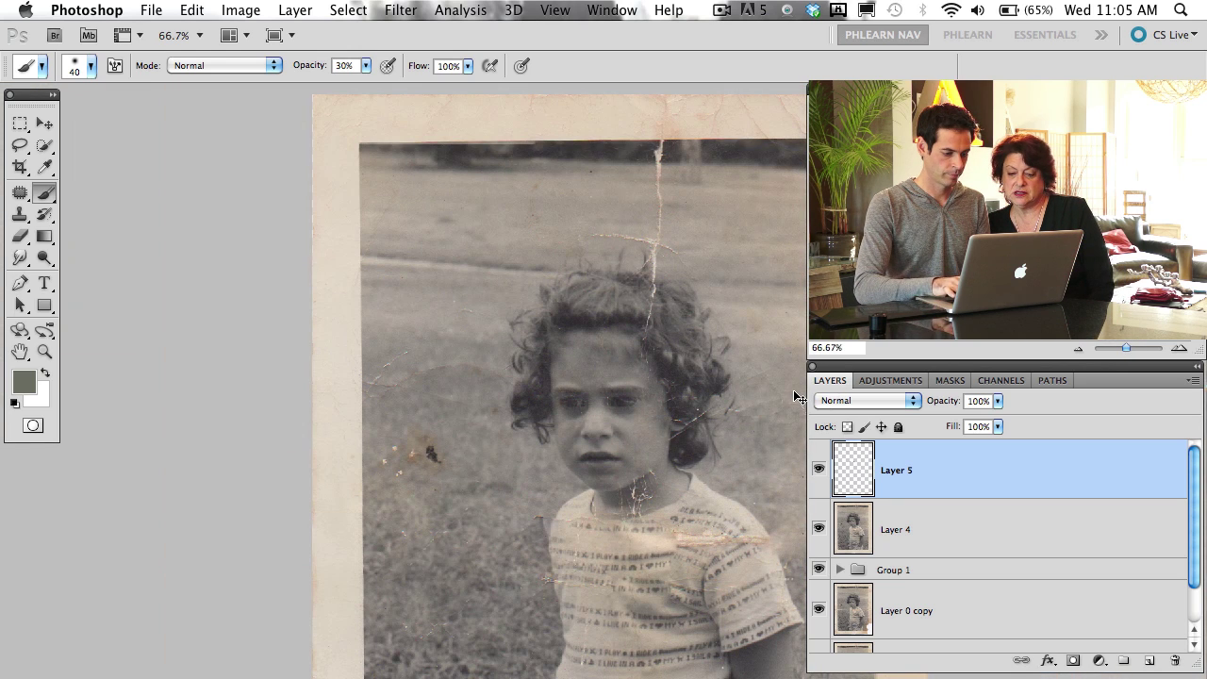
{"action": "left_click_drag", "start_coordinate": [653, 514], "coordinate": [576, 443]}
{"action": "left_click", "coordinate": [820, 470]}
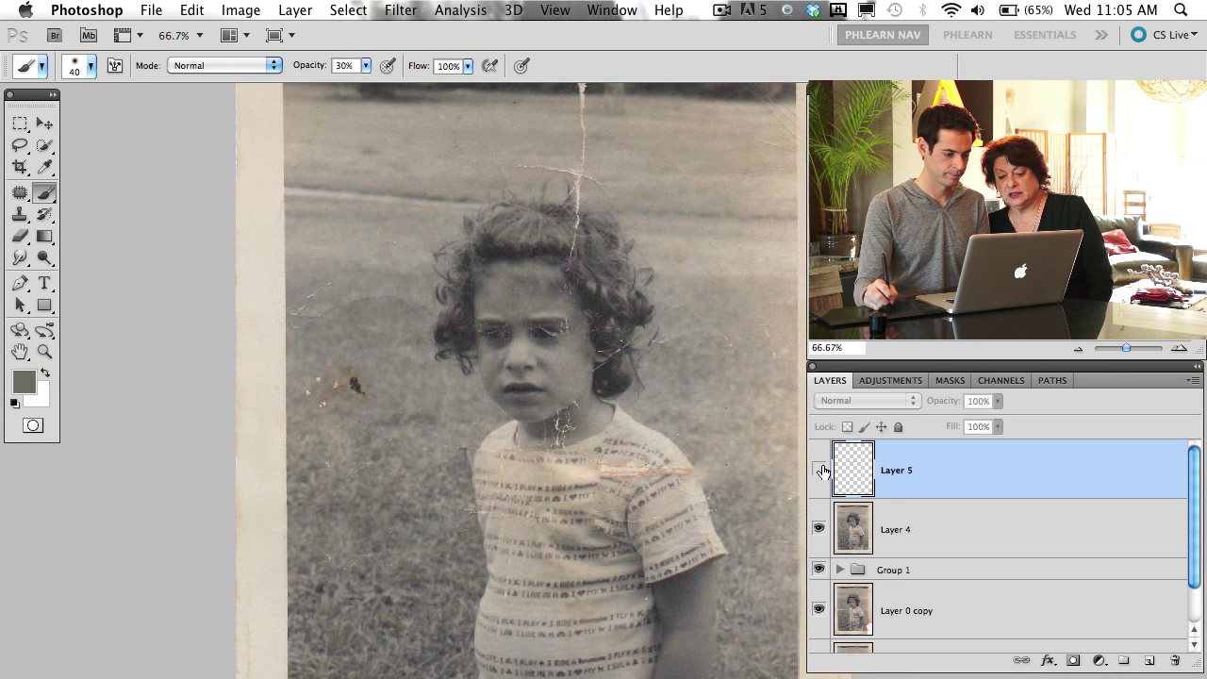
{"action": "left_click", "coordinate": [820, 472]}
{"action": "left_click", "coordinate": [820, 471]}
{"action": "left_click", "coordinate": [821, 472]}
{"action": "left_click", "coordinate": [820, 474]}
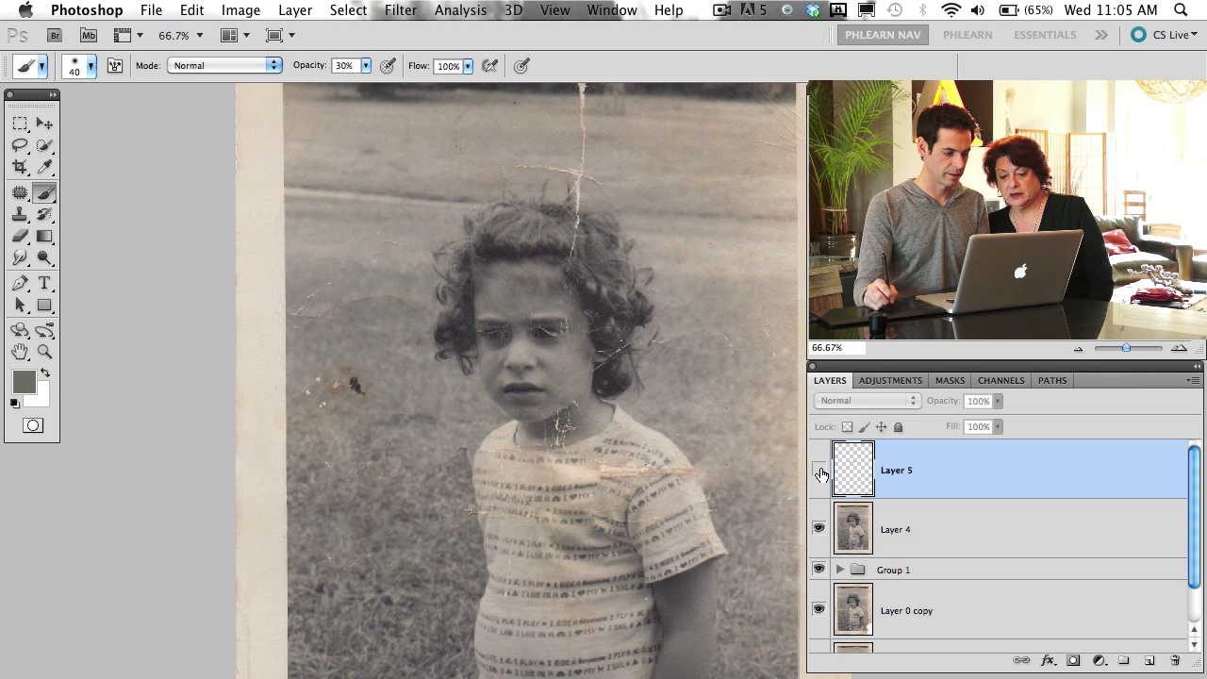
{"action": "left_click", "coordinate": [821, 474]}
Paint over the light cracks across the child's left eye with dark tones sampled from the eye
{"action": "key", "text": "super+plus"}
{"action": "key", "text": "super+plus"}
{"action": "key", "text": "super+plus"}
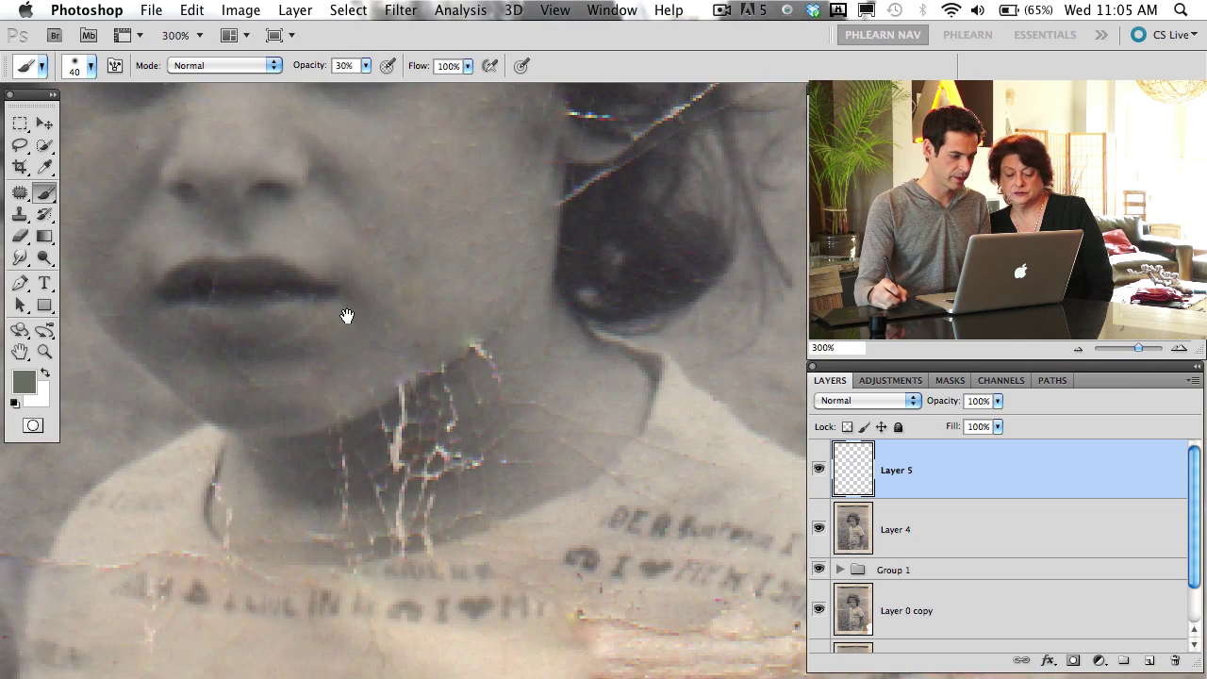
{"action": "left_click_drag", "start_coordinate": [347, 316], "coordinate": [518, 540]}
{"action": "left_click", "coordinate": [540, 269], "text": "alt"}
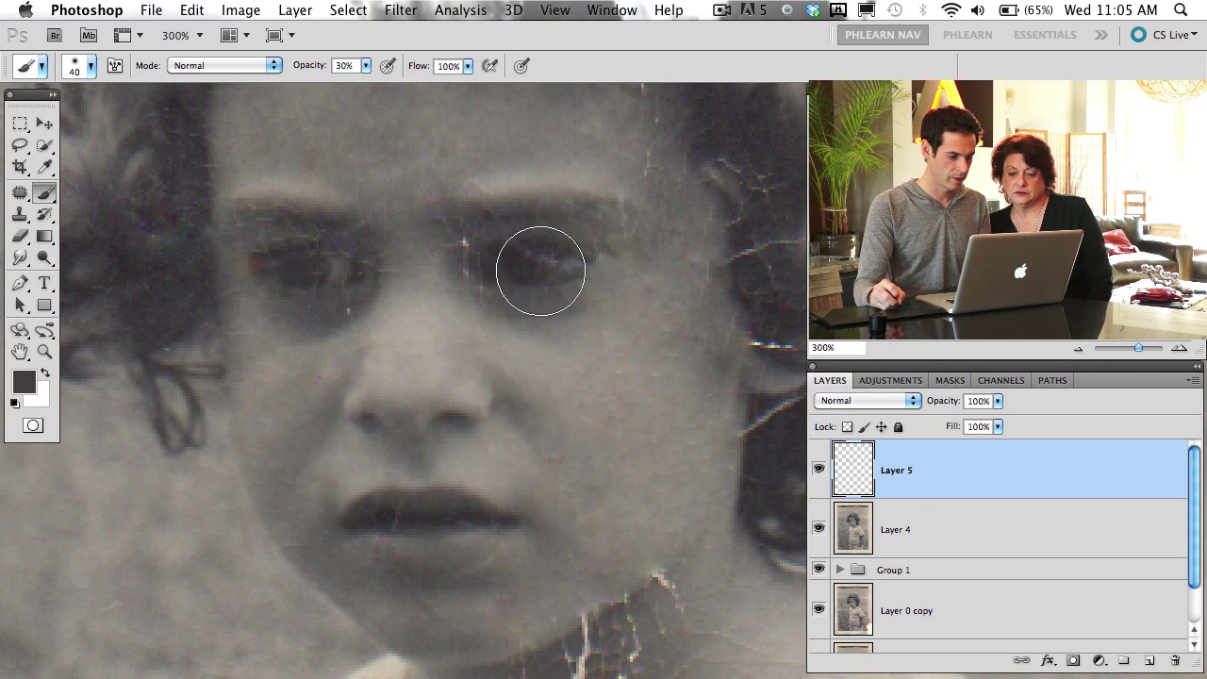
{"action": "left_click", "coordinate": [514, 270], "text": "alt"}
{"action": "mouse_move", "coordinate": [544, 256]}
{"action": "left_mouse_down"}
{"action": "mouse_move", "coordinate": [542, 267]}
{"action": "mouse_move", "coordinate": [525, 246]}
{"action": "mouse_move", "coordinate": [551, 265]}
{"action": "left_mouse_up"}
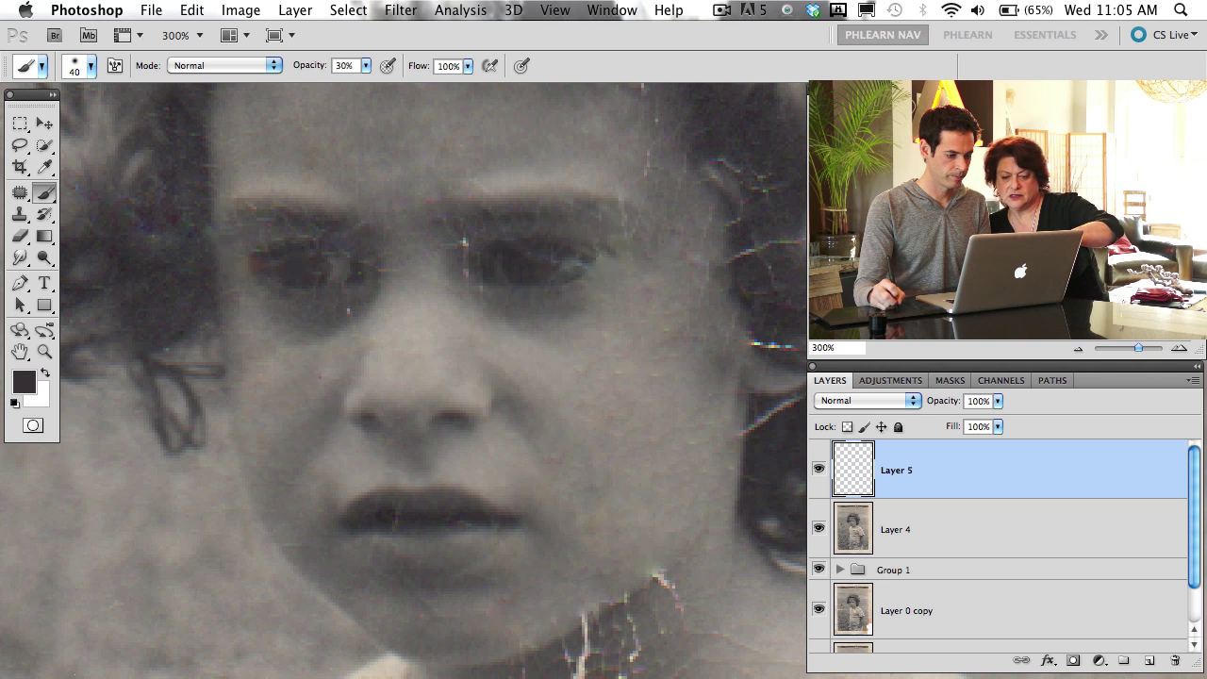
Cover the bright speck and fine line at the inner corner of the child's left eye with sampled tones
{"action": "left_click", "coordinate": [477, 239], "text": "alt"}
{"action": "mouse_move", "coordinate": [461, 246]}
{"action": "left_mouse_down"}
{"action": "mouse_move", "coordinate": [442, 248]}
{"action": "mouse_move", "coordinate": [480, 286]}
{"action": "left_mouse_up"}
{"action": "left_click", "coordinate": [474, 240], "text": "alt"}
{"action": "left_click", "coordinate": [454, 238], "text": "alt"}
{"action": "left_click", "coordinate": [461, 255], "text": "alt"}
{"action": "left_click", "coordinate": [501, 288], "text": "alt"}
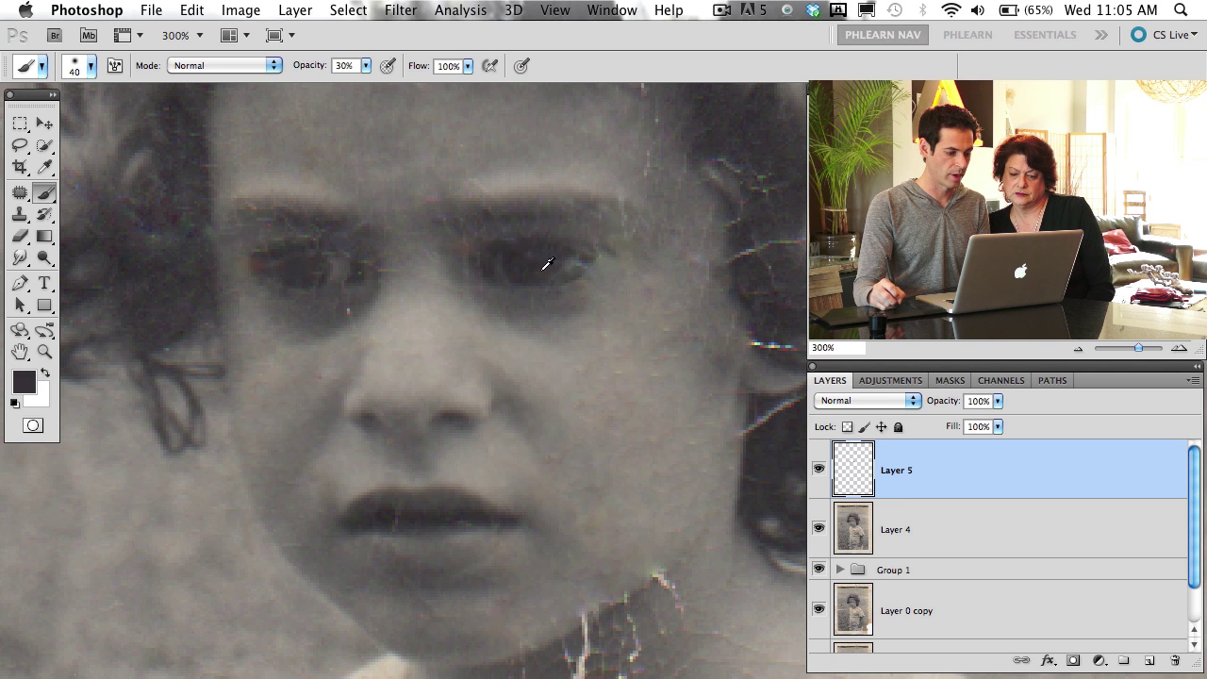
Paint over the lower part of the diagonal crack across the hair below the child's left ear at 60% brush opacity
{"action": "key", "text": "super+1"}
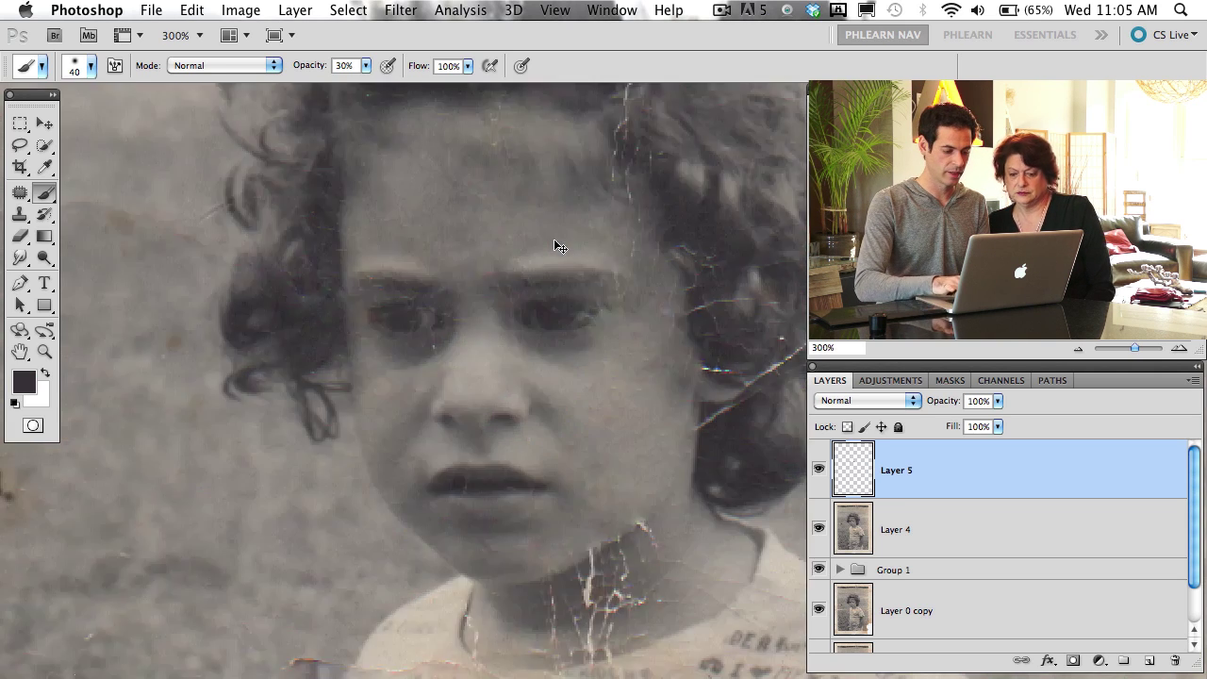
{"action": "key", "text": "super+minus"}
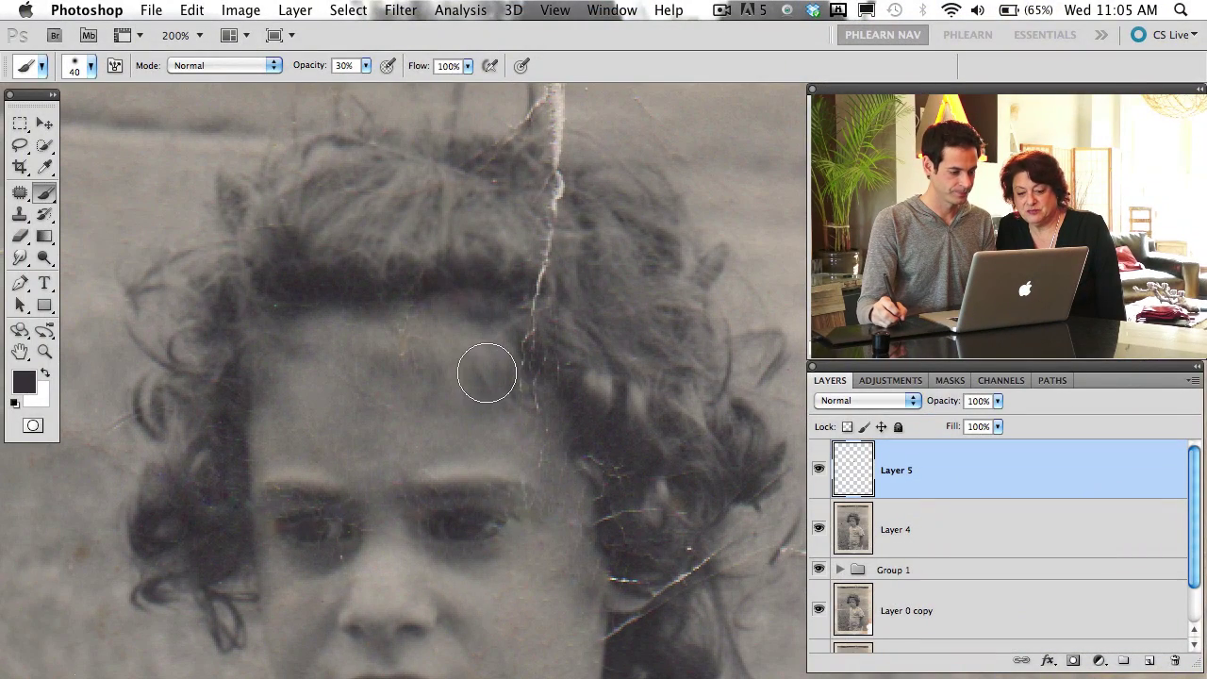
{"action": "scroll", "coordinate": [541, 525], "scroll_direction": "down", "scroll_amount": 5}
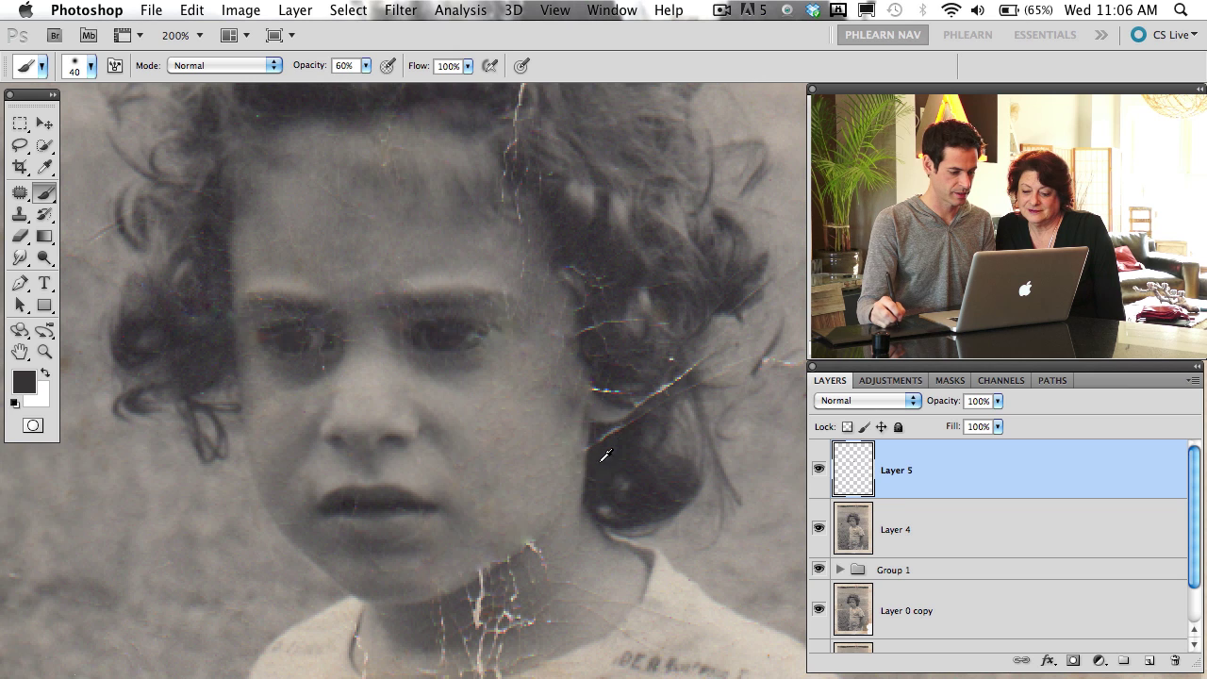
{"action": "left_click_drag", "start_coordinate": [611, 437], "coordinate": [649, 406]}
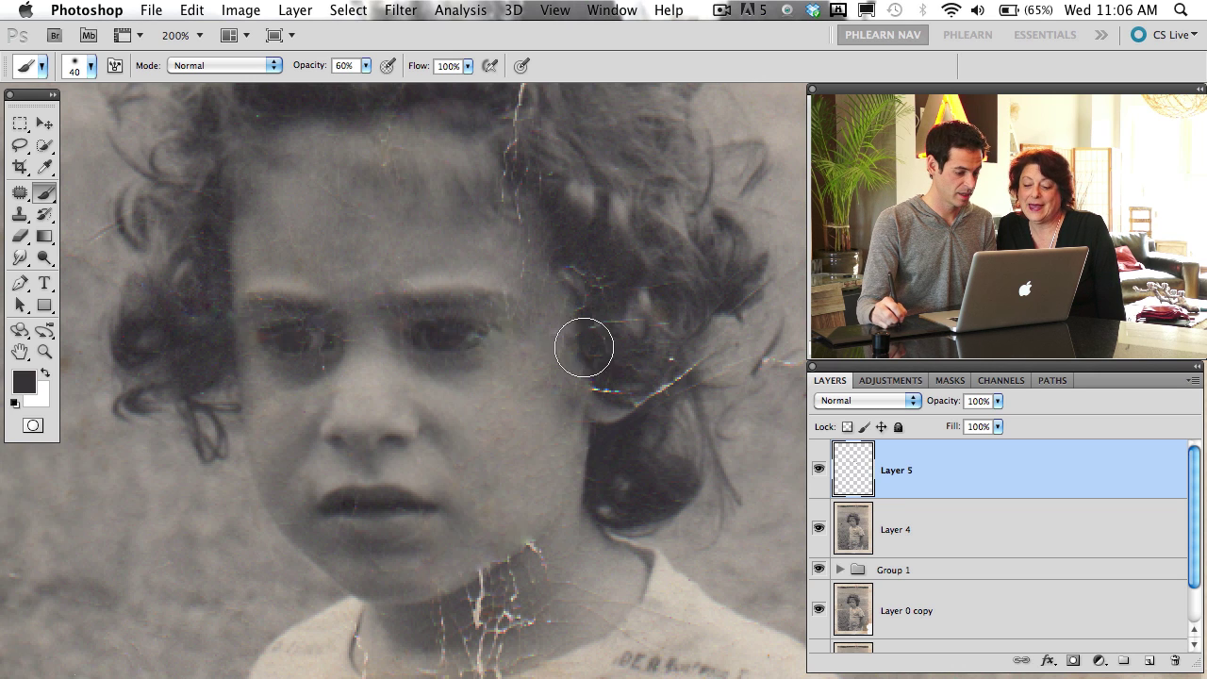
Paint over the thin cracks in the hair above the child's left ear and at the temple with sampled tones
{"action": "left_click", "coordinate": [626, 324]}
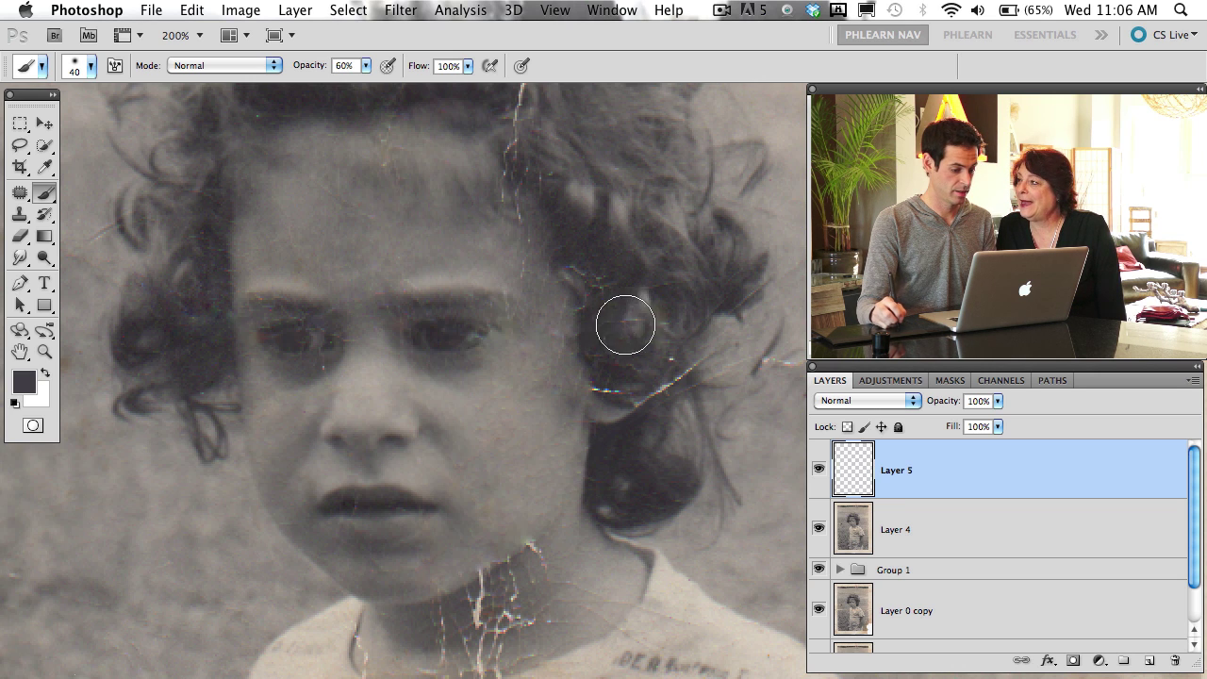
{"action": "left_click", "coordinate": [631, 320]}
{"action": "left_click", "coordinate": [638, 309], "text": "alt"}
{"action": "left_click_drag", "start_coordinate": [640, 314], "coordinate": [633, 301]}
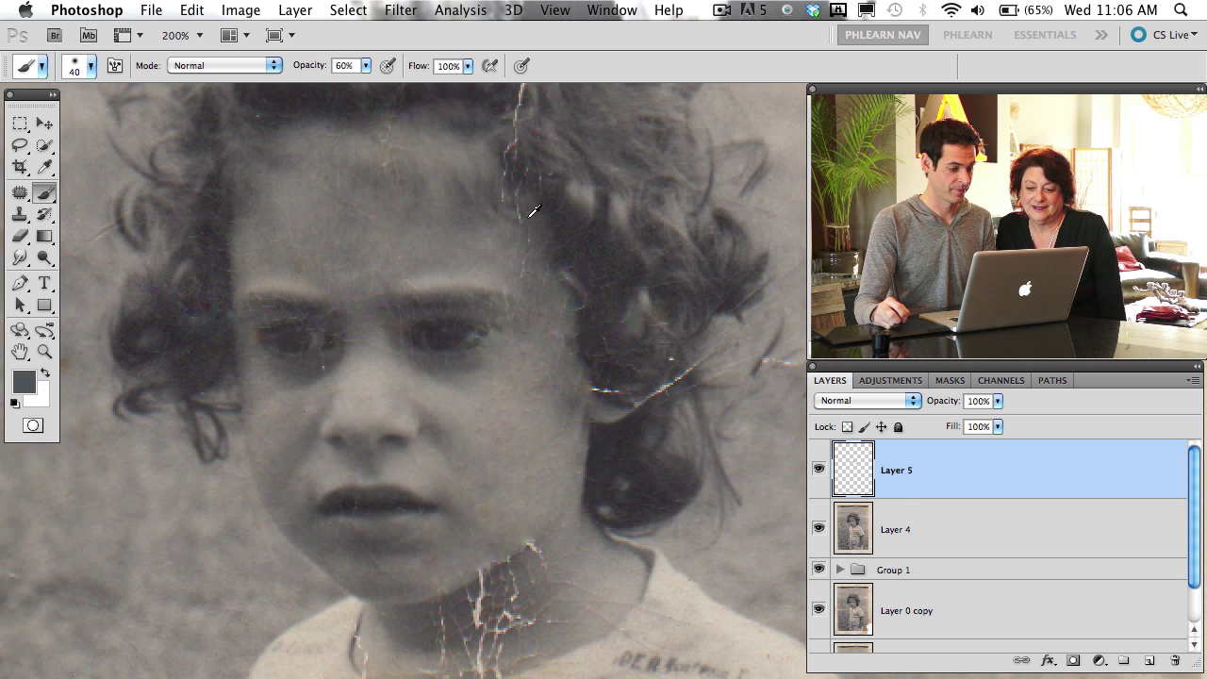
{"action": "left_click", "coordinate": [521, 278]}
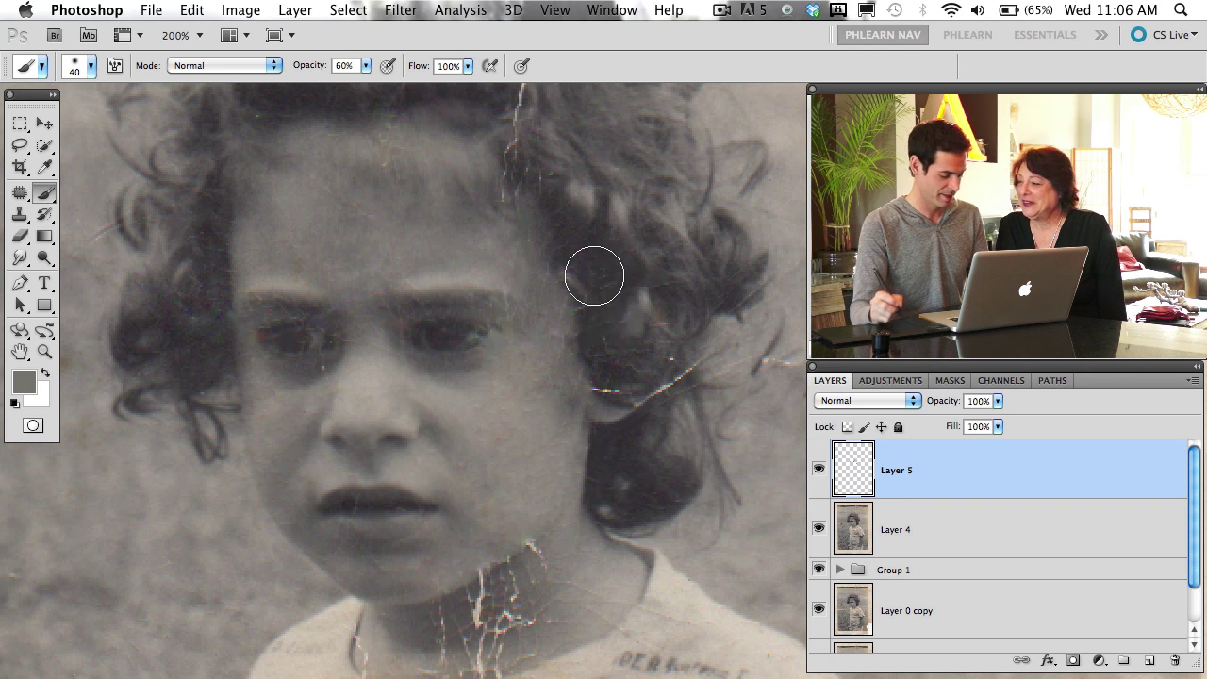
Add a new layer above Layer 5 holding a merged copy of all visible layers
{"action": "key", "text": "super+minus"}
{"action": "key", "text": "super+minus"}
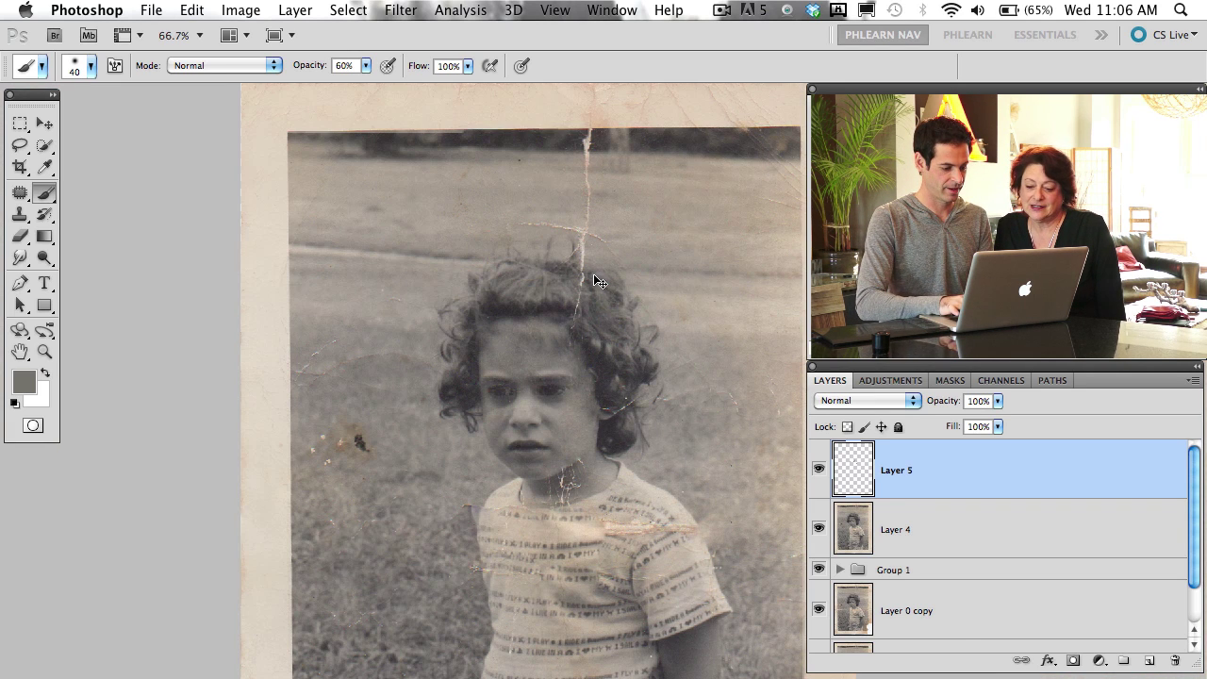
{"action": "left_click_drag", "start_coordinate": [650, 518], "coordinate": [633, 423]}
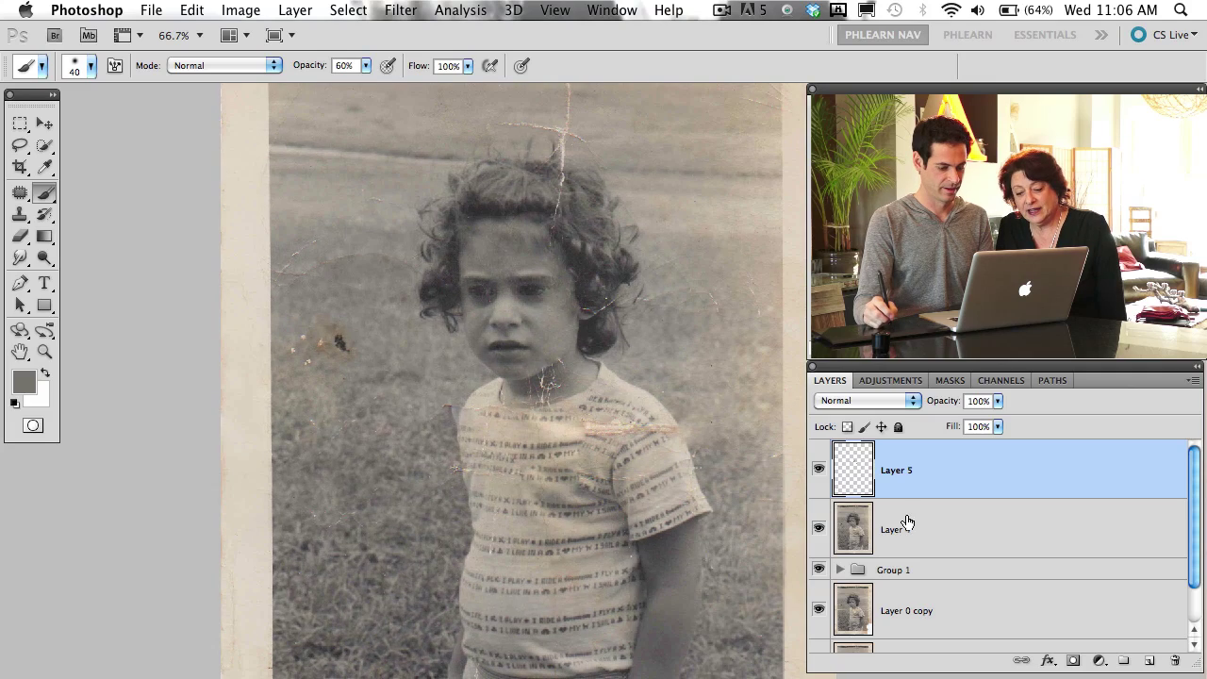
{"action": "key", "text": "alt+shift+super+n"}
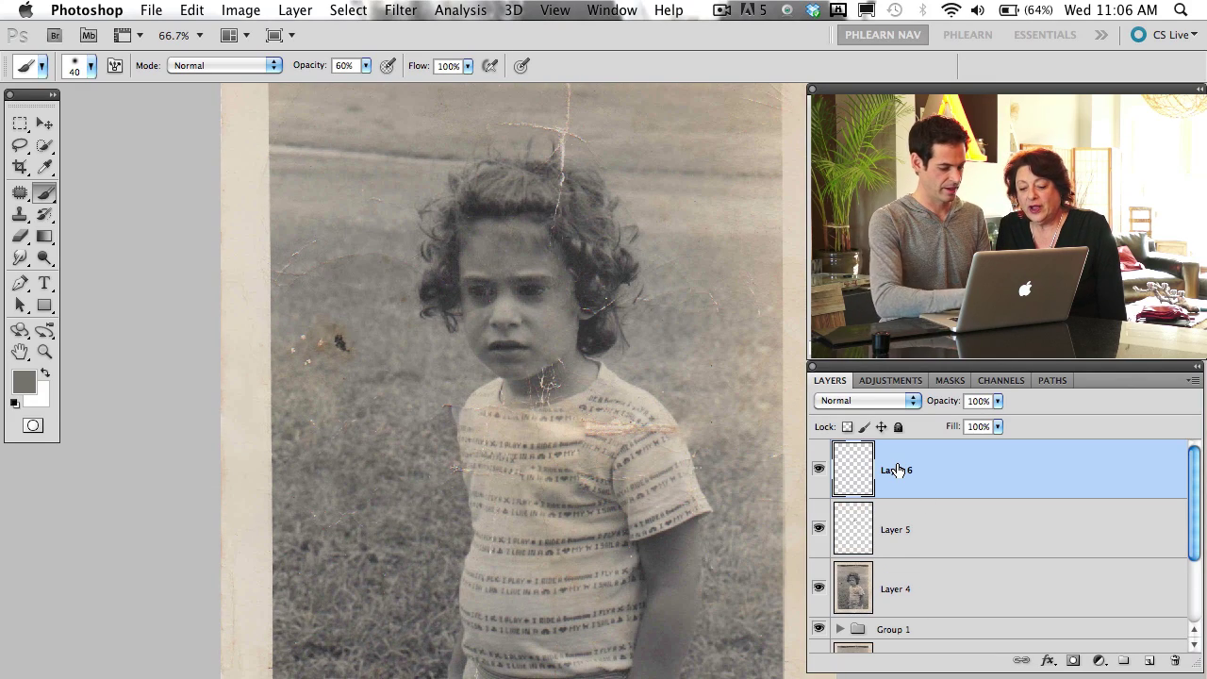
Patch the brown stain with its black and white spots in the background grass using clean grass nearer the child
{"action": "key", "text": "j"}
{"action": "key", "text": "super+equal"}
{"action": "key", "text": "super+equal"}
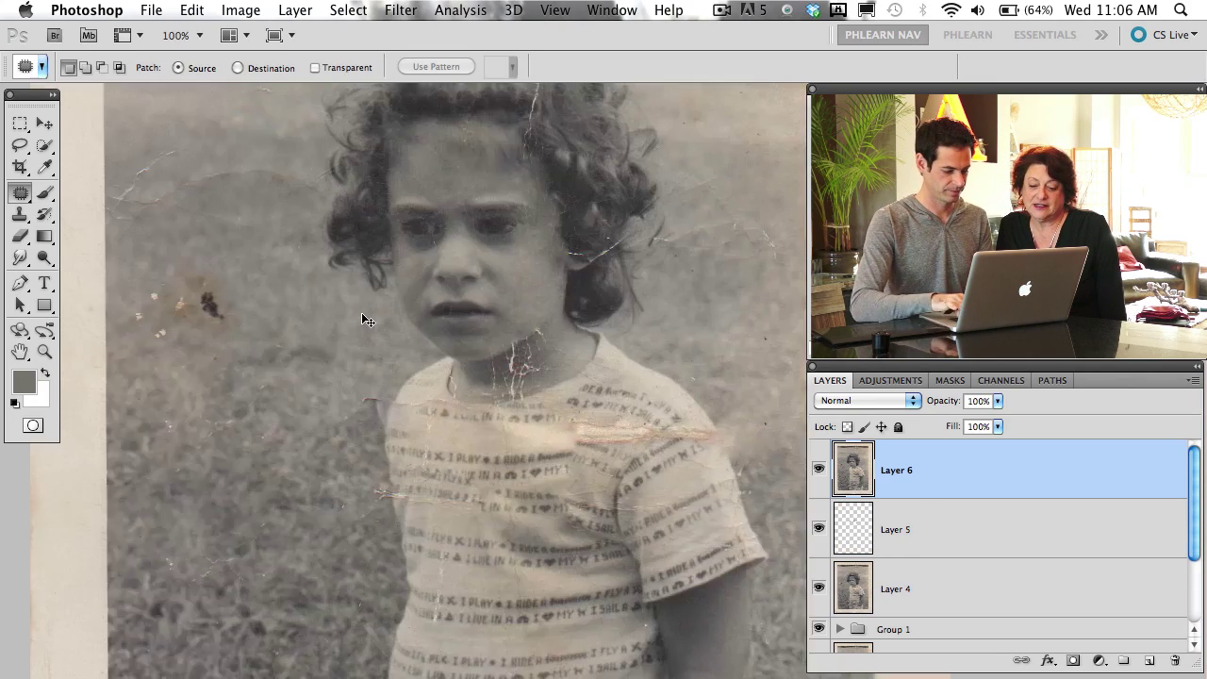
{"action": "left_click_drag", "start_coordinate": [439, 366], "coordinate": [704, 555]}
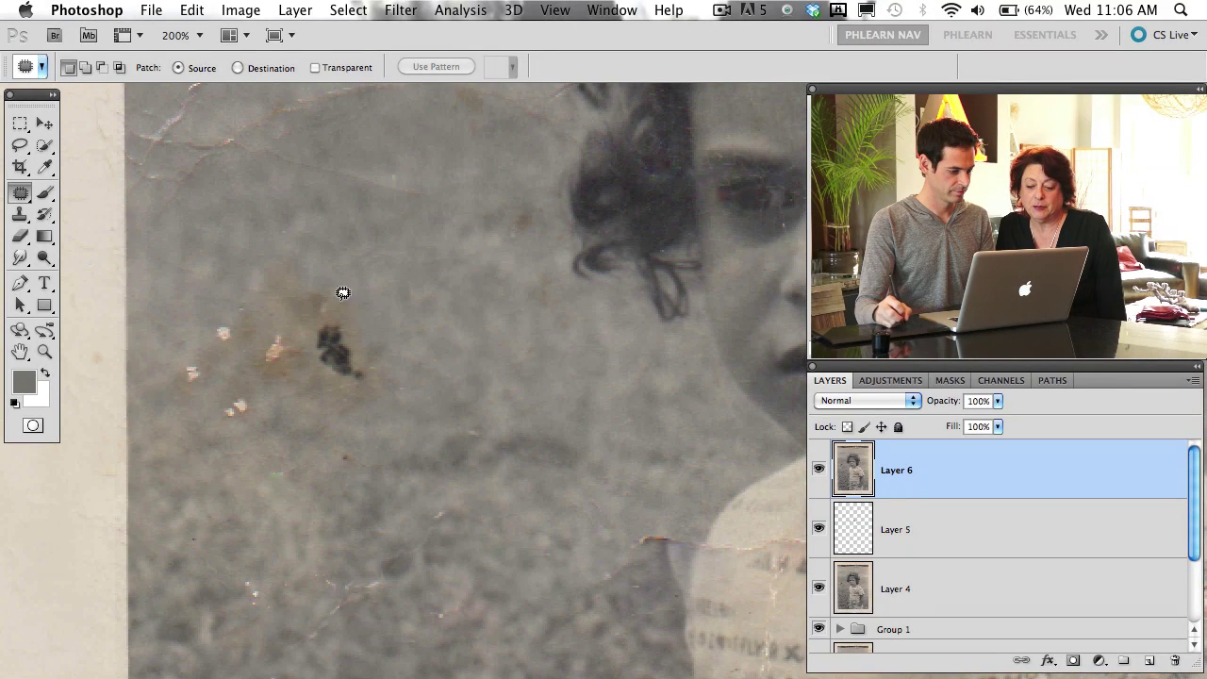
{"action": "left_click_drag", "start_coordinate": [357, 418], "coordinate": [382, 300]}
{"action": "mouse_move", "coordinate": [316, 372]}
{"action": "left_mouse_down"}
{"action": "mouse_move", "coordinate": [537, 396]}
{"action": "mouse_move", "coordinate": [589, 377]}
{"action": "mouse_move", "coordinate": [587, 412]}
{"action": "left_mouse_up"}
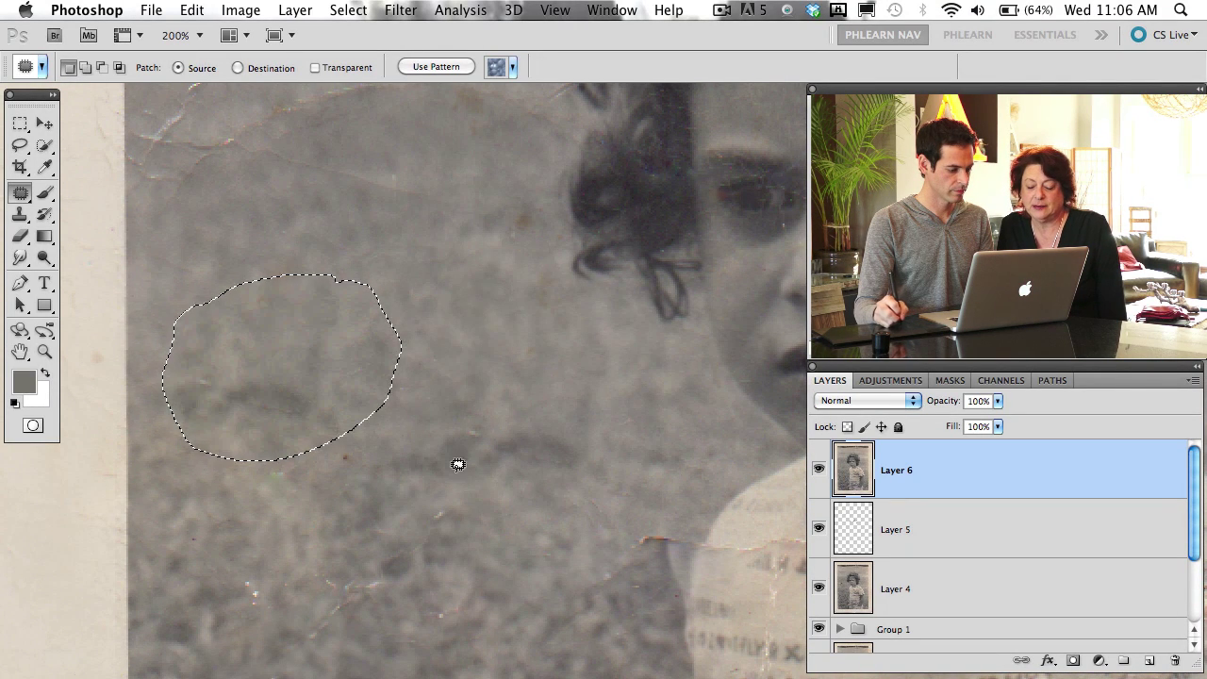
{"action": "left_click", "coordinate": [521, 469]}
{"action": "left_click", "coordinate": [746, 294]}
{"action": "scroll", "coordinate": [469, 463], "scroll_direction": "down", "scroll_amount": 3}
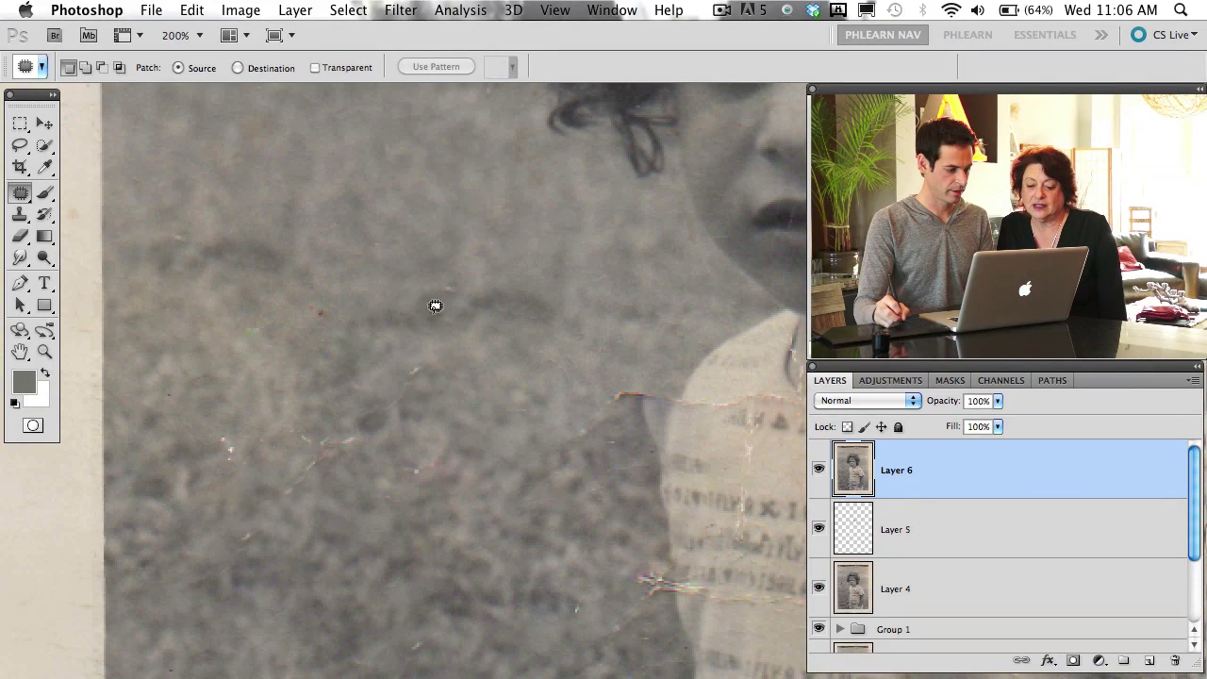
Patch the dark blotch and the small branching crack in the grass beside the shirt with clean grass texture
{"action": "left_click_drag", "start_coordinate": [518, 249], "coordinate": [443, 316]}
{"action": "left_click_drag", "start_coordinate": [547, 345], "coordinate": [390, 207]}
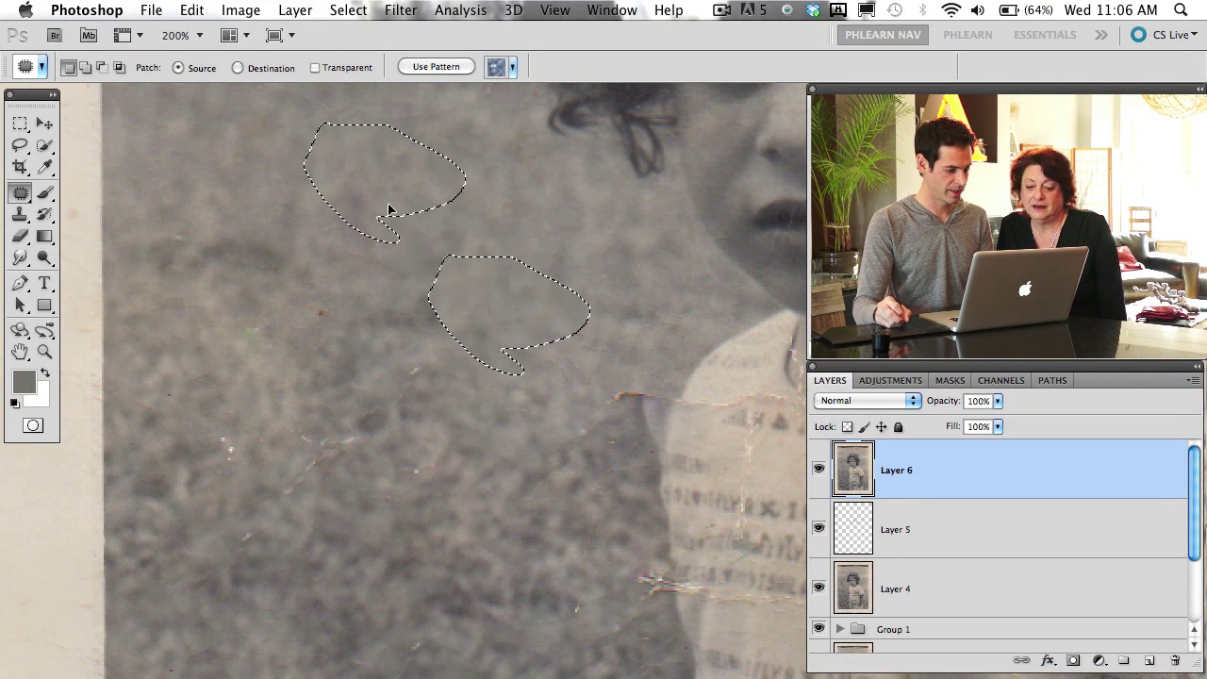
{"action": "scroll", "coordinate": [418, 431], "scroll_direction": "down", "scroll_amount": 3}
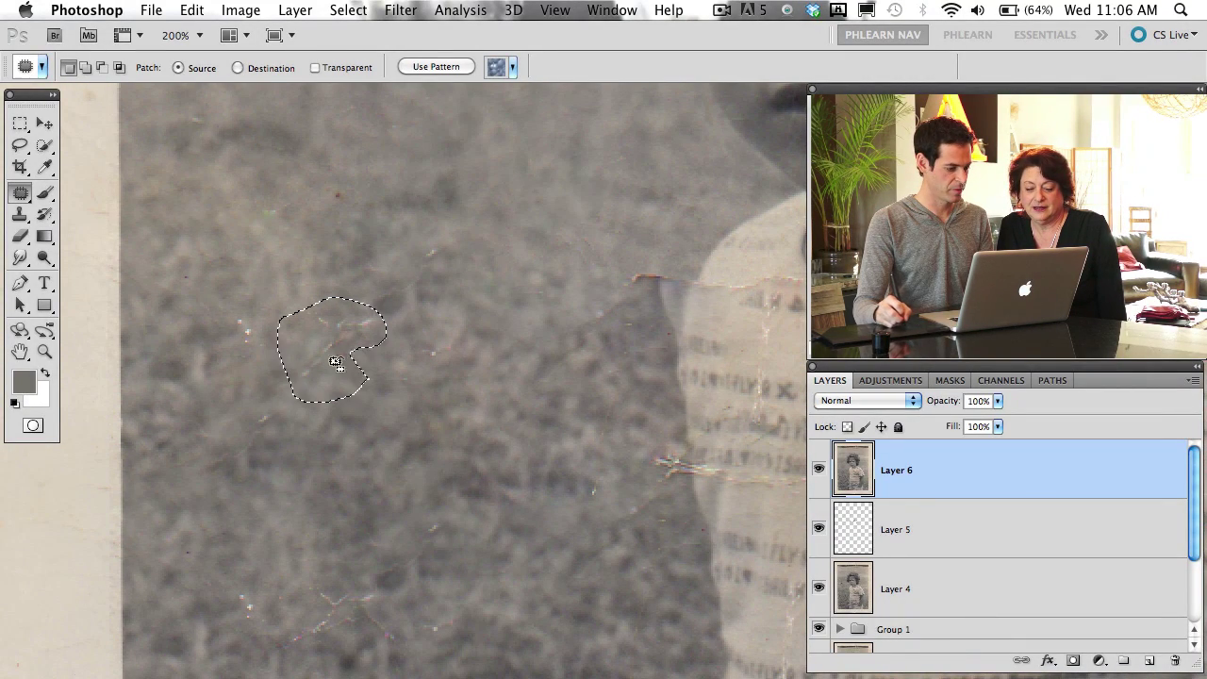
{"action": "left_click_drag", "start_coordinate": [336, 364], "coordinate": [436, 463]}
{"action": "key", "text": "ctrl+d"}
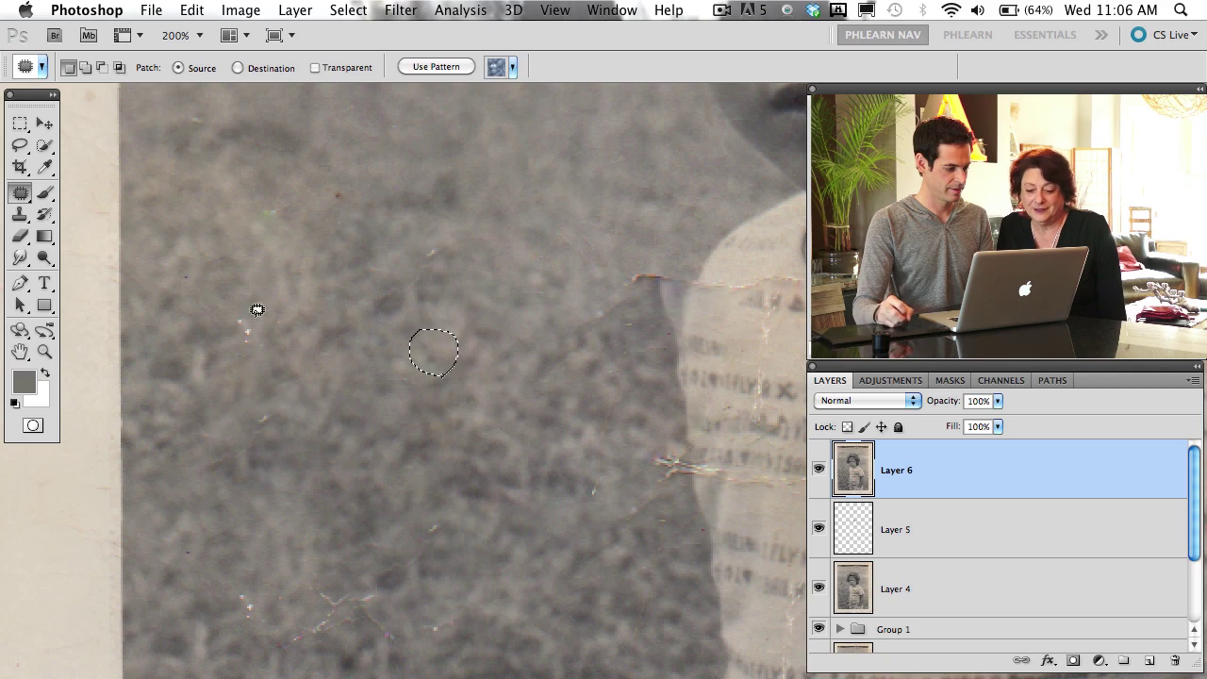
Clone clean grass over the orange crack and purple discolouration beside the child's right shoulder with the Clone Stamp at 40% opacity
{"action": "left_click_drag", "start_coordinate": [745, 352], "coordinate": [450, 451]}
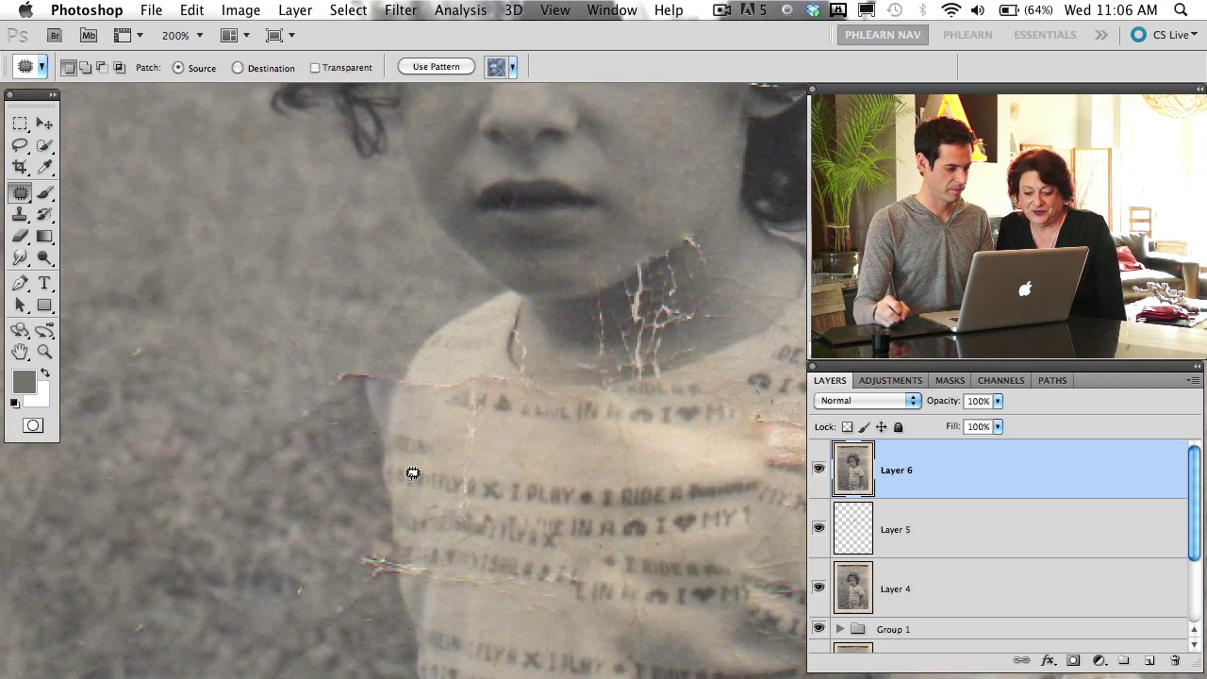
{"action": "left_click_drag", "start_coordinate": [768, 488], "coordinate": [275, 471]}
{"action": "left_click_drag", "start_coordinate": [203, 519], "coordinate": [674, 431]}
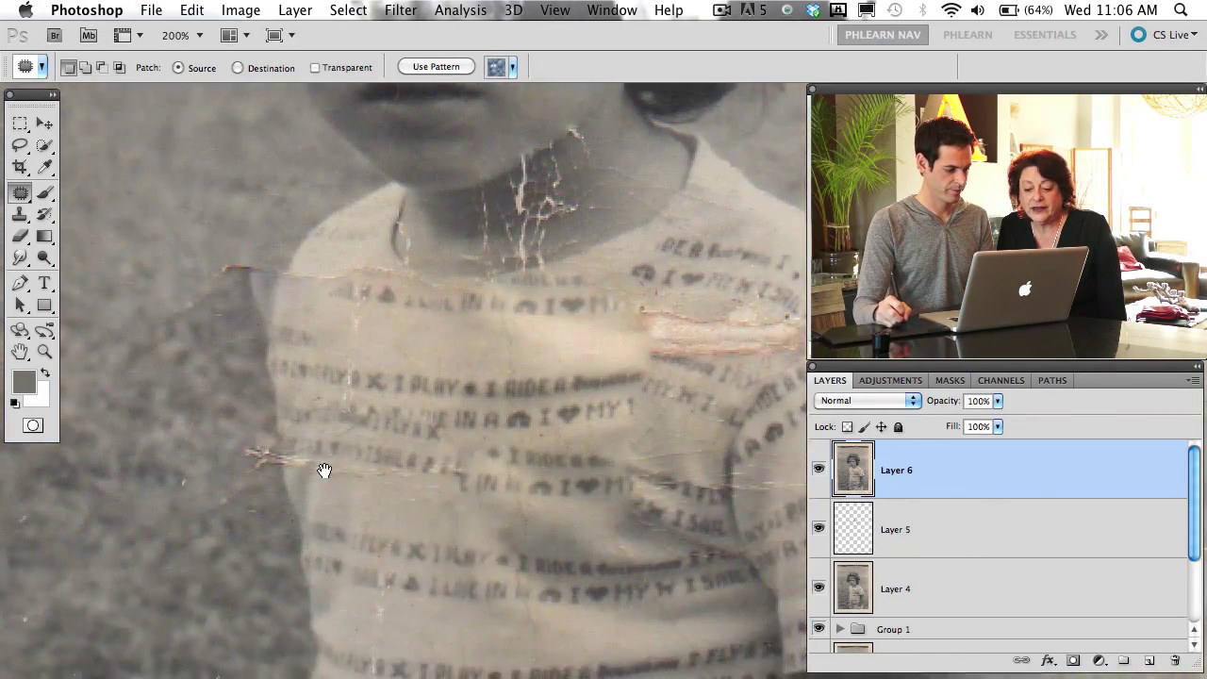
{"action": "scroll", "coordinate": [387, 483], "scroll_direction": "up", "scroll_amount": 3}
{"action": "scroll", "coordinate": [387, 483], "scroll_direction": "left", "scroll_amount": 4}
{"action": "key", "text": "s"}
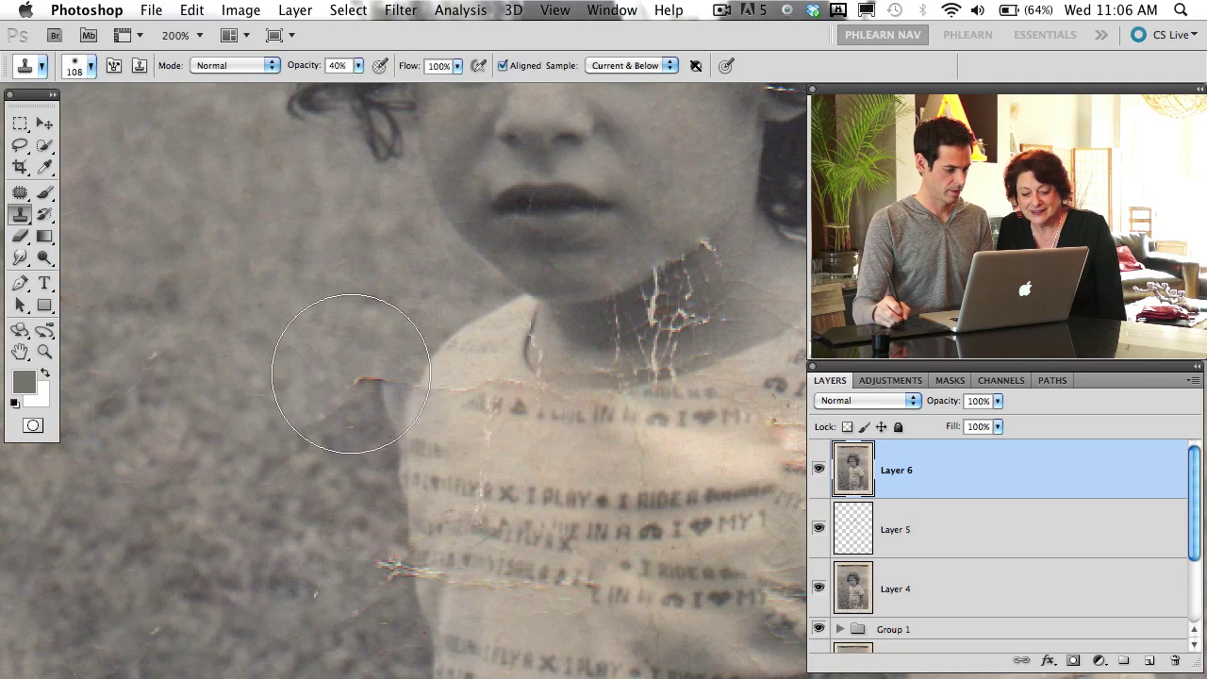
{"action": "mouse_move", "coordinate": [380, 414]}
{"action": "left_mouse_down"}
{"action": "mouse_move", "coordinate": [399, 381]}
{"action": "mouse_move", "coordinate": [390, 402]}
{"action": "mouse_move", "coordinate": [364, 349]}
{"action": "mouse_move", "coordinate": [372, 378]}
{"action": "mouse_move", "coordinate": [395, 373]}
{"action": "mouse_move", "coordinate": [380, 396]}
{"action": "mouse_move", "coordinate": [361, 359]}
{"action": "mouse_move", "coordinate": [392, 383]}
{"action": "mouse_move", "coordinate": [386, 418]}
{"action": "mouse_move", "coordinate": [369, 420]}
{"action": "mouse_move", "coordinate": [388, 426]}
{"action": "mouse_move", "coordinate": [323, 414]}
{"action": "mouse_move", "coordinate": [349, 394]}
{"action": "mouse_move", "coordinate": [390, 428]}
{"action": "left_mouse_up"}
{"action": "left_click", "coordinate": [296, 425], "text": "alt"}
{"action": "left_click", "coordinate": [353, 380], "text": "alt"}
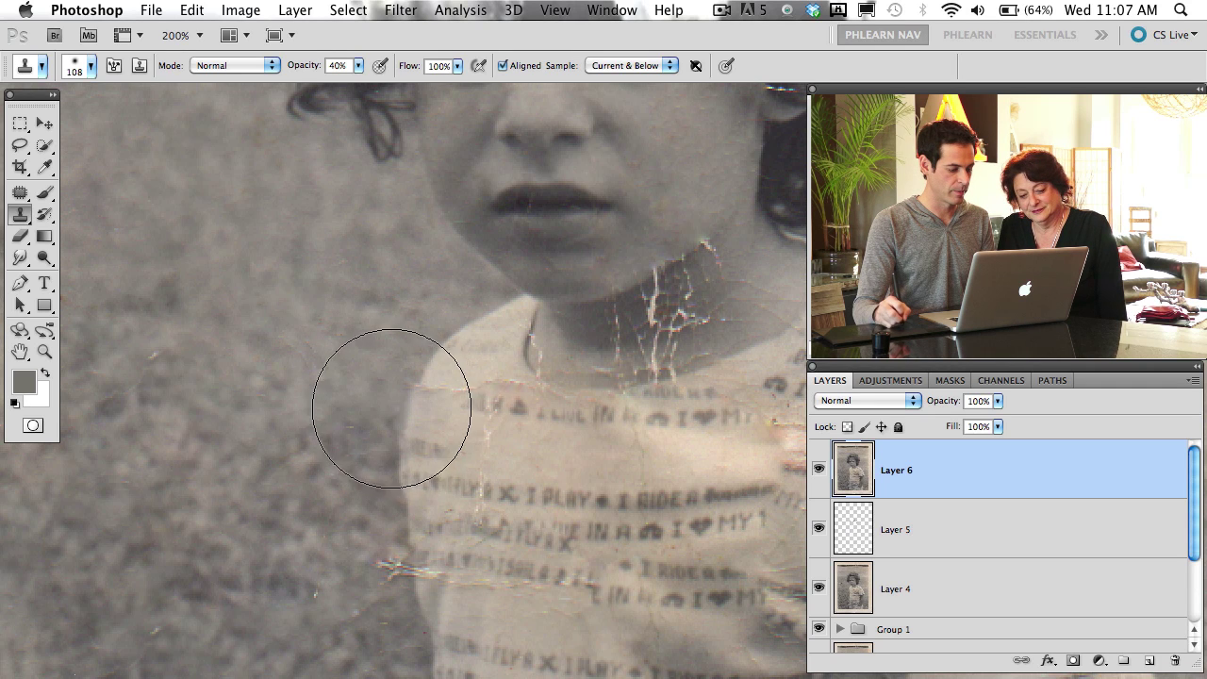
Clone clean grass over the crack's end just outside the child's left shoulder at 60% opacity, and reduce the brush to 80 px
{"action": "left_click_drag", "start_coordinate": [694, 490], "coordinate": [232, 470]}
{"action": "key", "text": "6"}
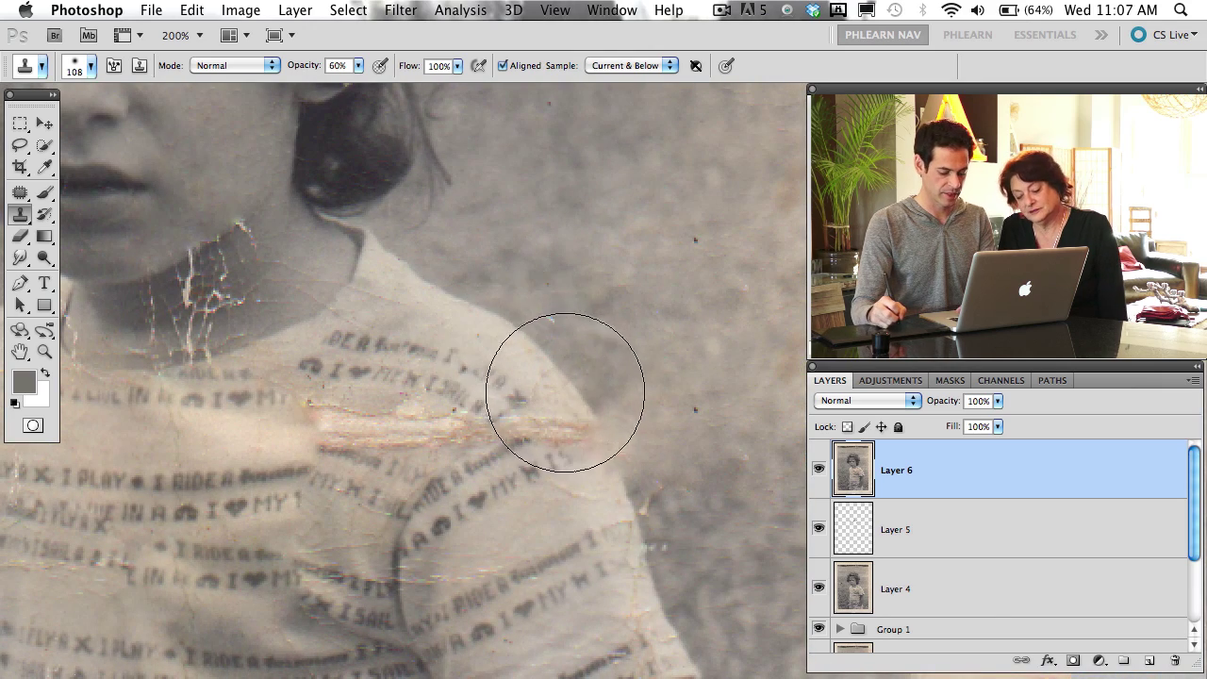
{"action": "left_click_drag", "start_coordinate": [640, 487], "coordinate": [606, 487]}
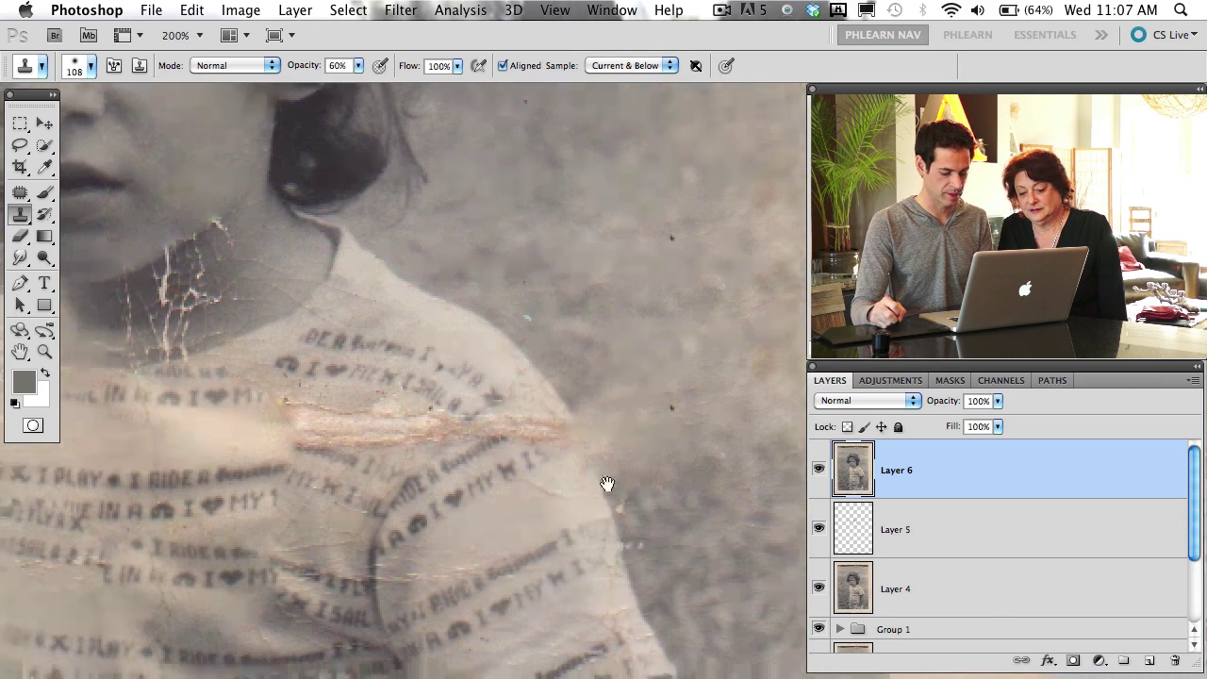
{"action": "key", "text": "bracketleft"}
{"action": "key", "text": "bracketleft"}
{"action": "key", "text": "bracketleft"}
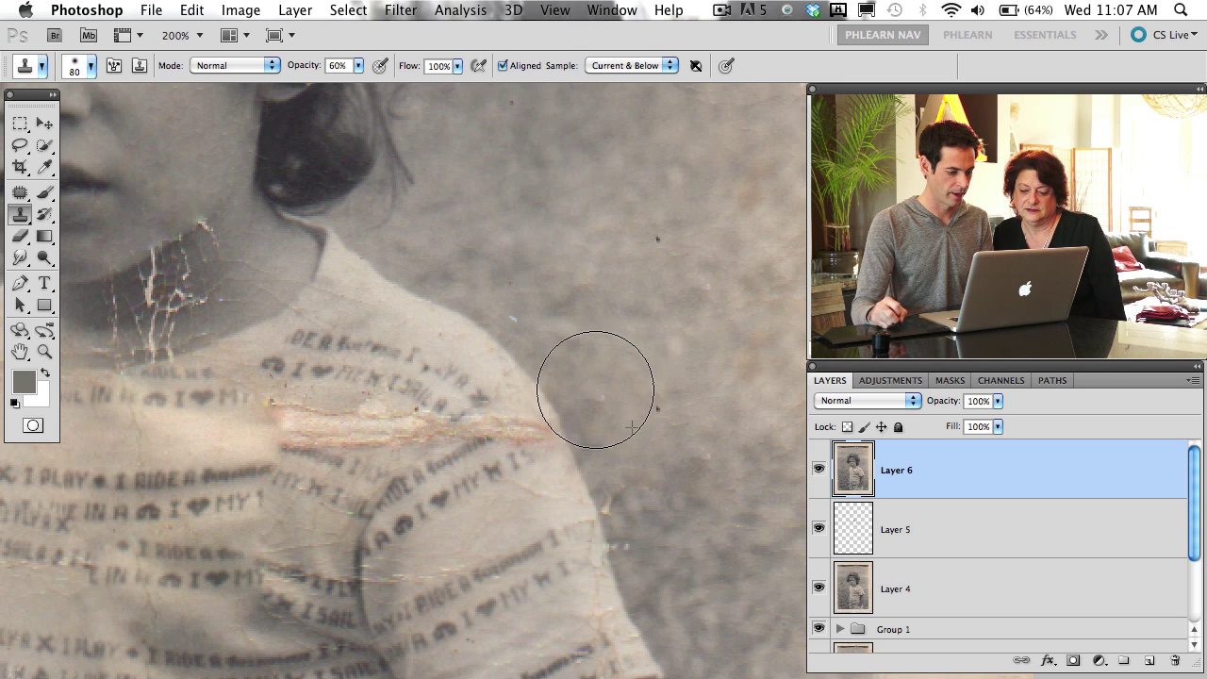
Clone clean grass over the orange and white specks along the outer edge of the child's left sleeve with an 80 px brush
{"action": "key", "text": "super+minus"}
{"action": "key", "text": "super+minus"}
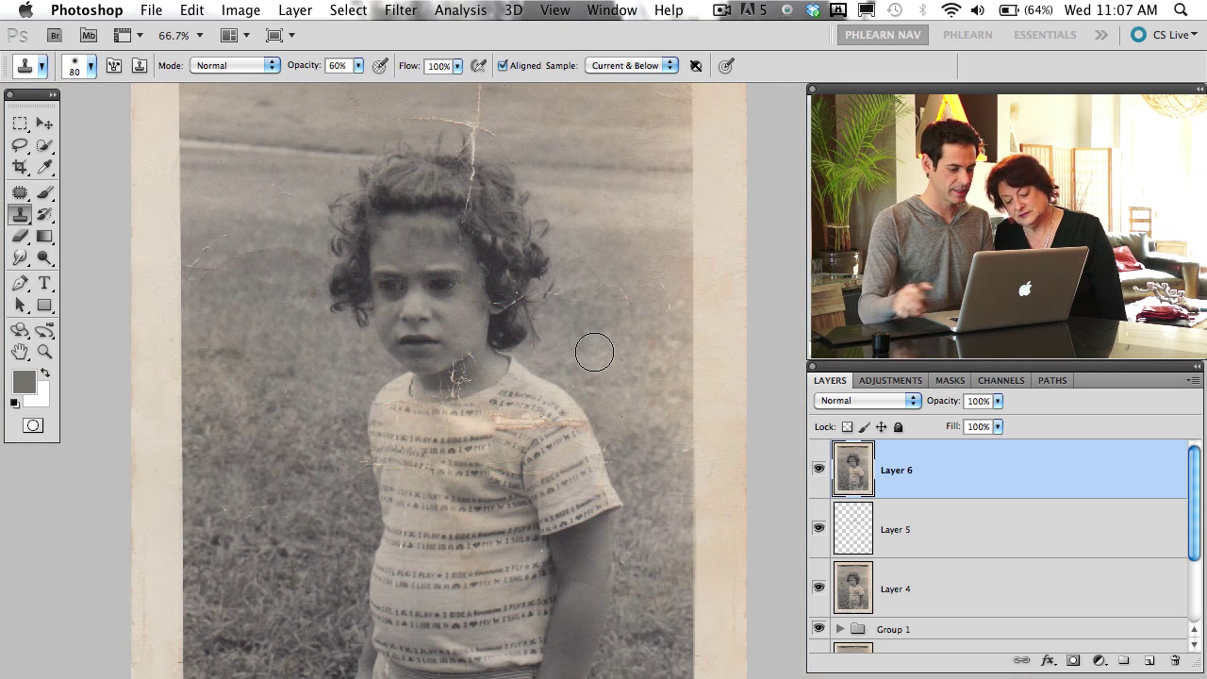
{"action": "left_click_drag", "start_coordinate": [687, 524], "coordinate": [614, 504]}
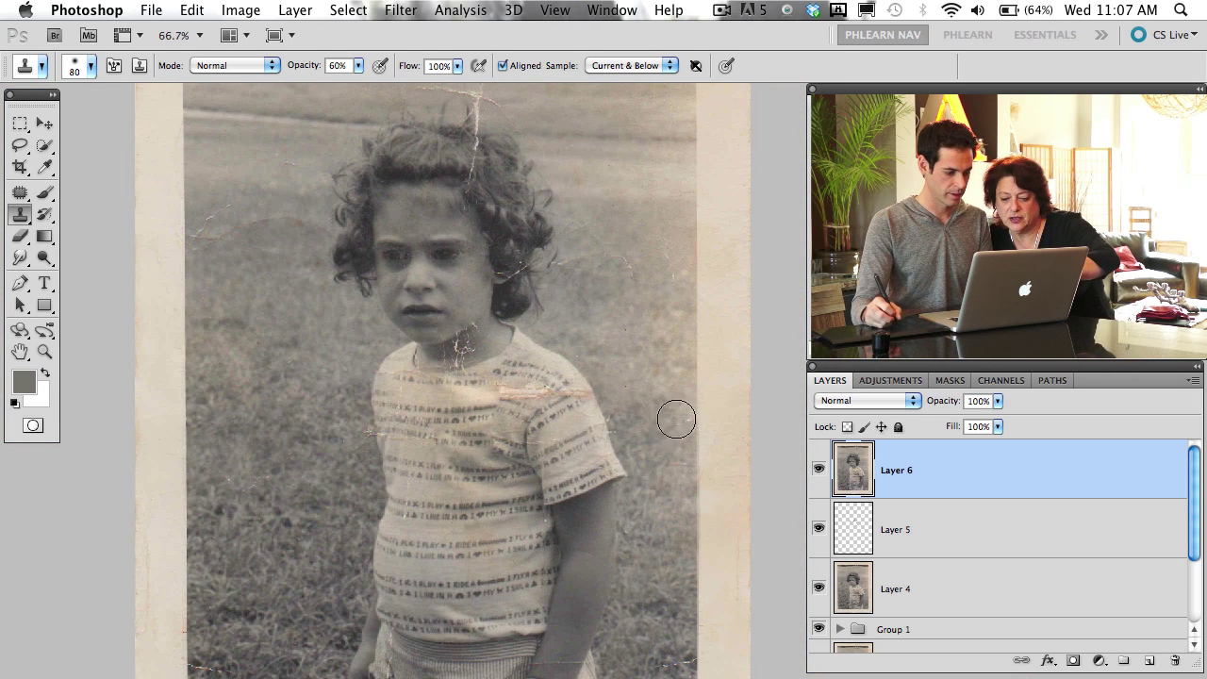
{"action": "key", "text": "super+plus"}
{"action": "key", "text": "super+plus"}
{"action": "key", "text": "super+plus"}
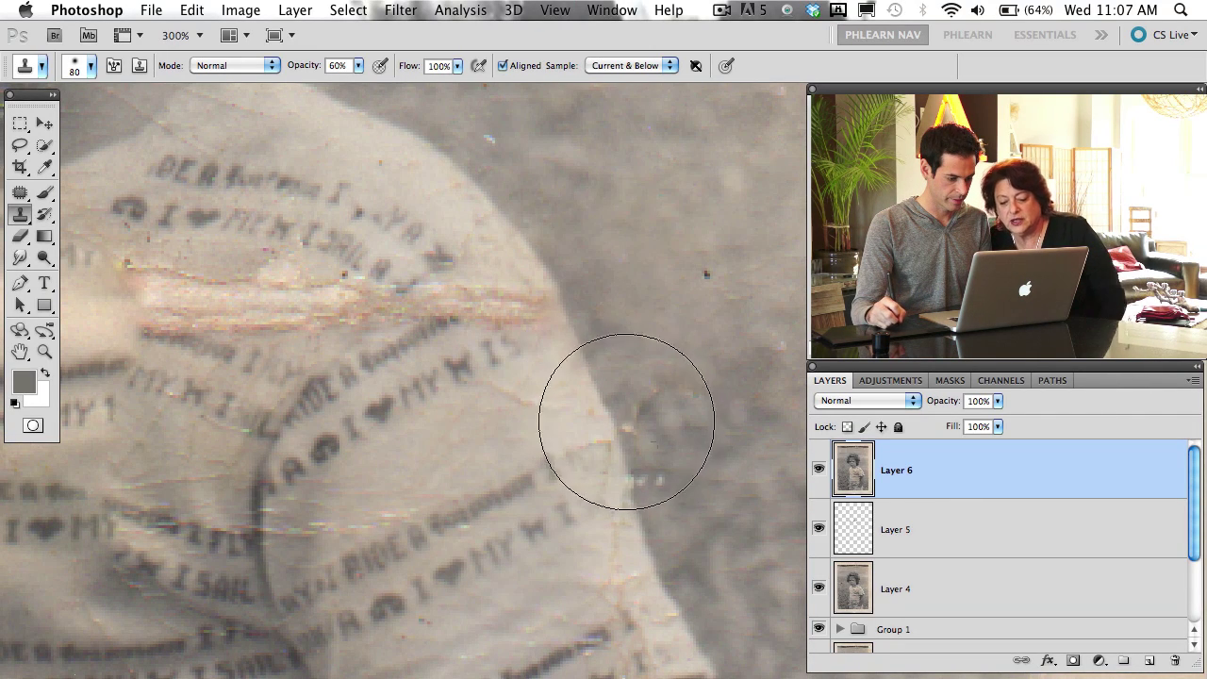
{"action": "left_click", "coordinate": [626, 431]}
{"action": "left_click", "coordinate": [670, 467], "text": "alt"}
{"action": "left_click", "coordinate": [664, 473]}
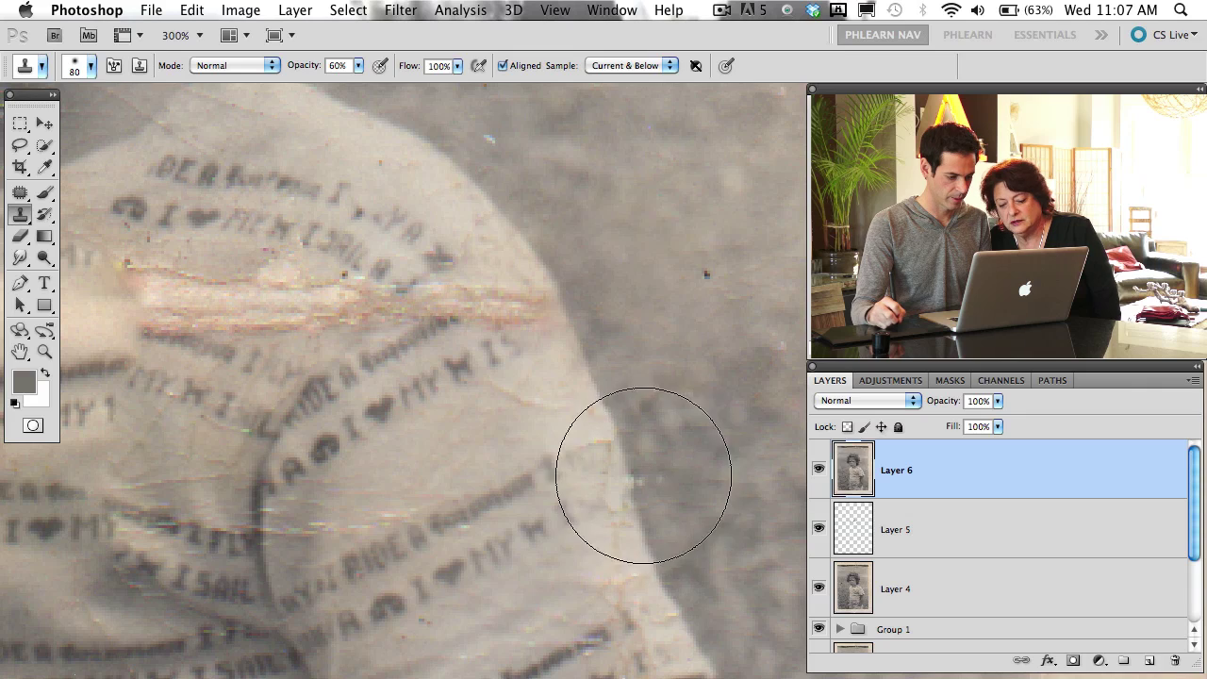
{"action": "scroll", "coordinate": [702, 447], "scroll_direction": "down", "scroll_amount": 3}
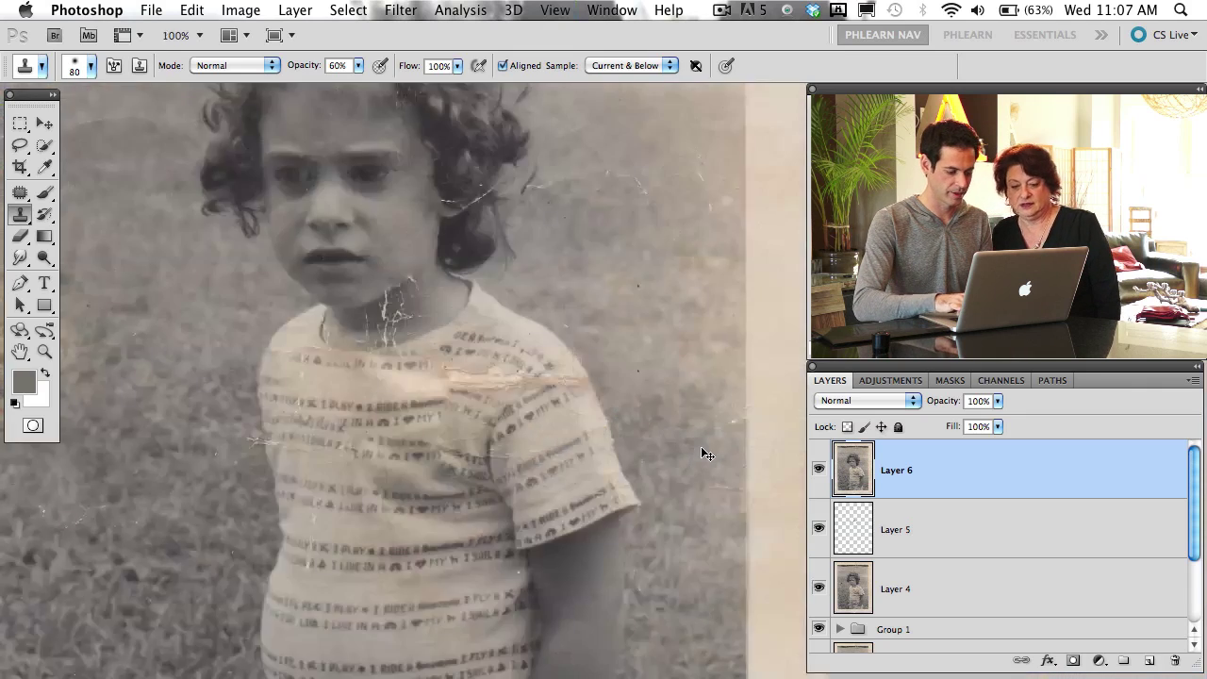
{"action": "scroll", "coordinate": [702, 453], "scroll_direction": "down", "scroll_amount": 2}
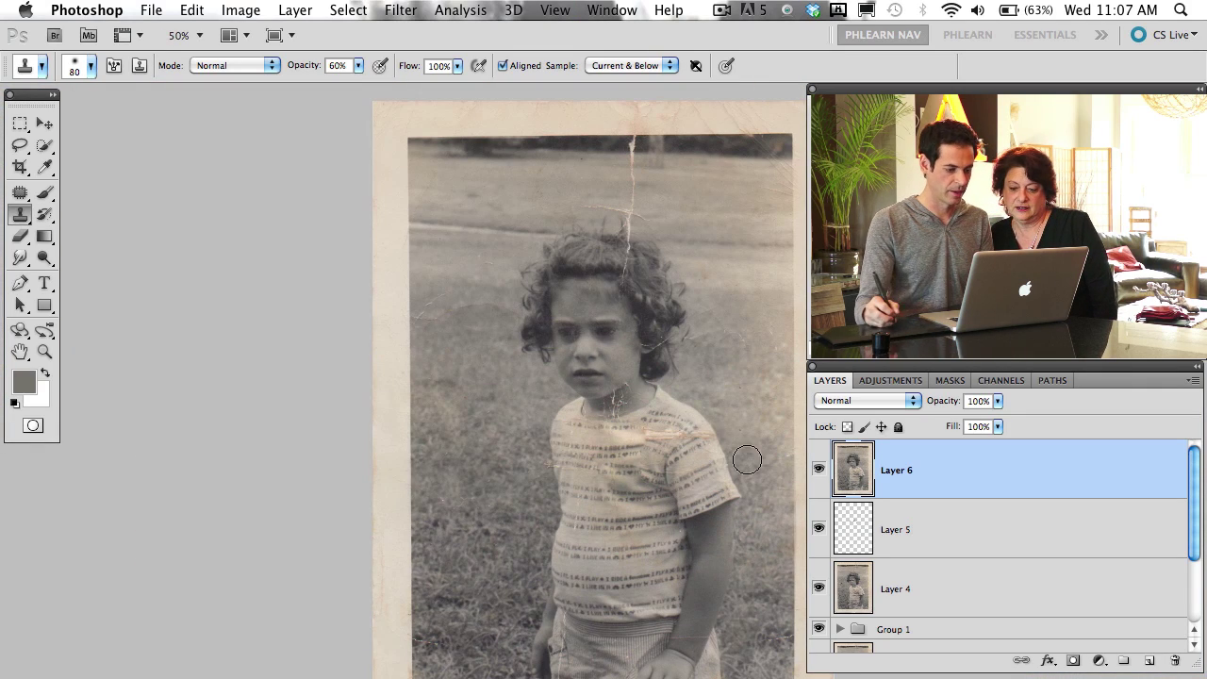
{"action": "left_click_drag", "start_coordinate": [702, 507], "coordinate": [646, 502]}
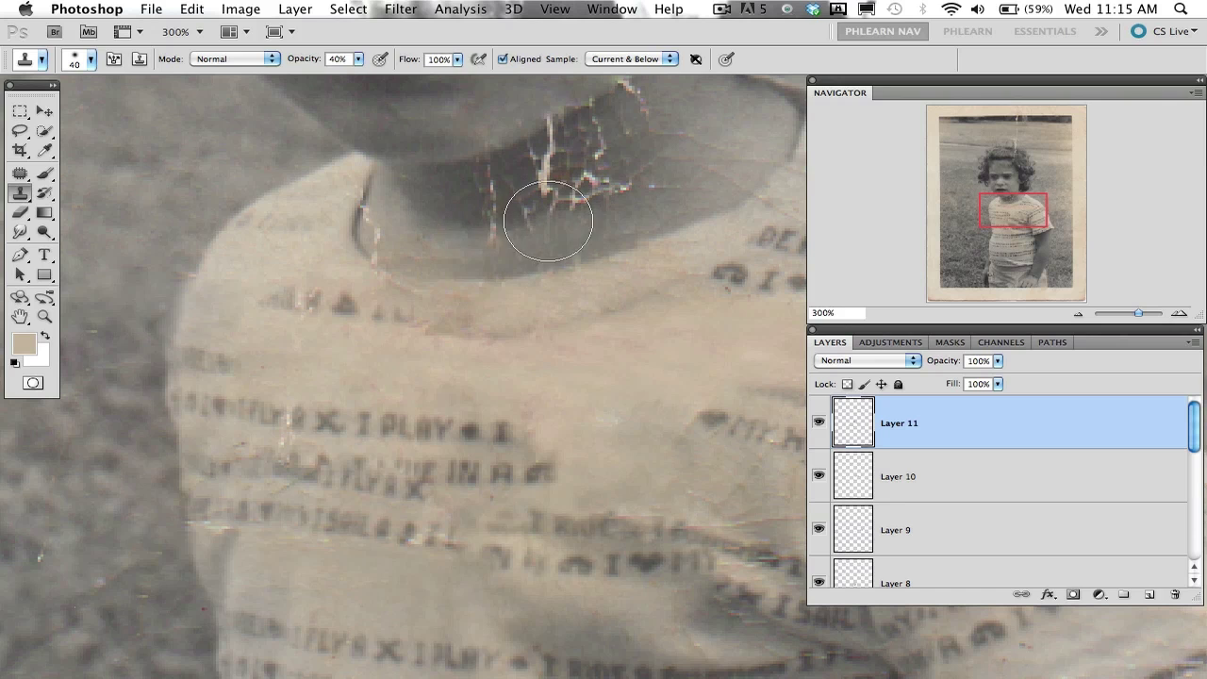
Clone clean skin over the white cracks in the neck shadow below the chin, using a 40 px stamp at 40% and 30% opacity
{"action": "left_click_drag", "start_coordinate": [548, 221], "coordinate": [495, 198]}
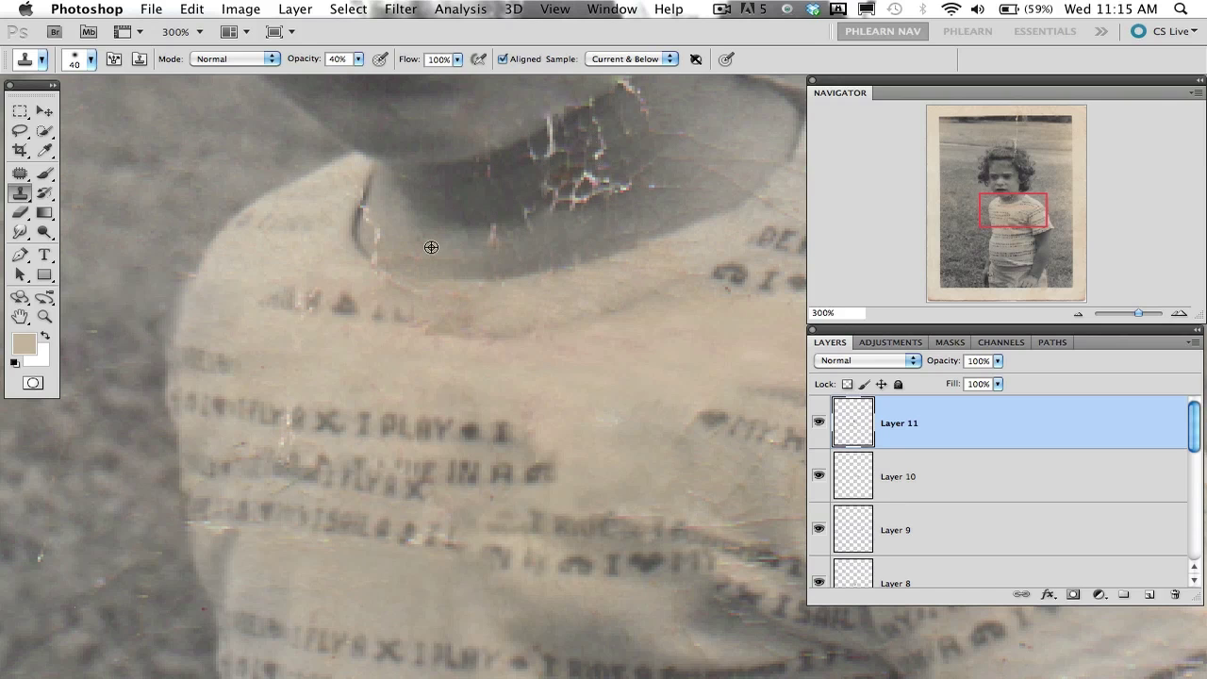
{"action": "scroll", "coordinate": [500, 207], "scroll_direction": "right", "scroll_amount": 3}
{"action": "scroll", "coordinate": [500, 208], "scroll_direction": "up", "scroll_amount": 1}
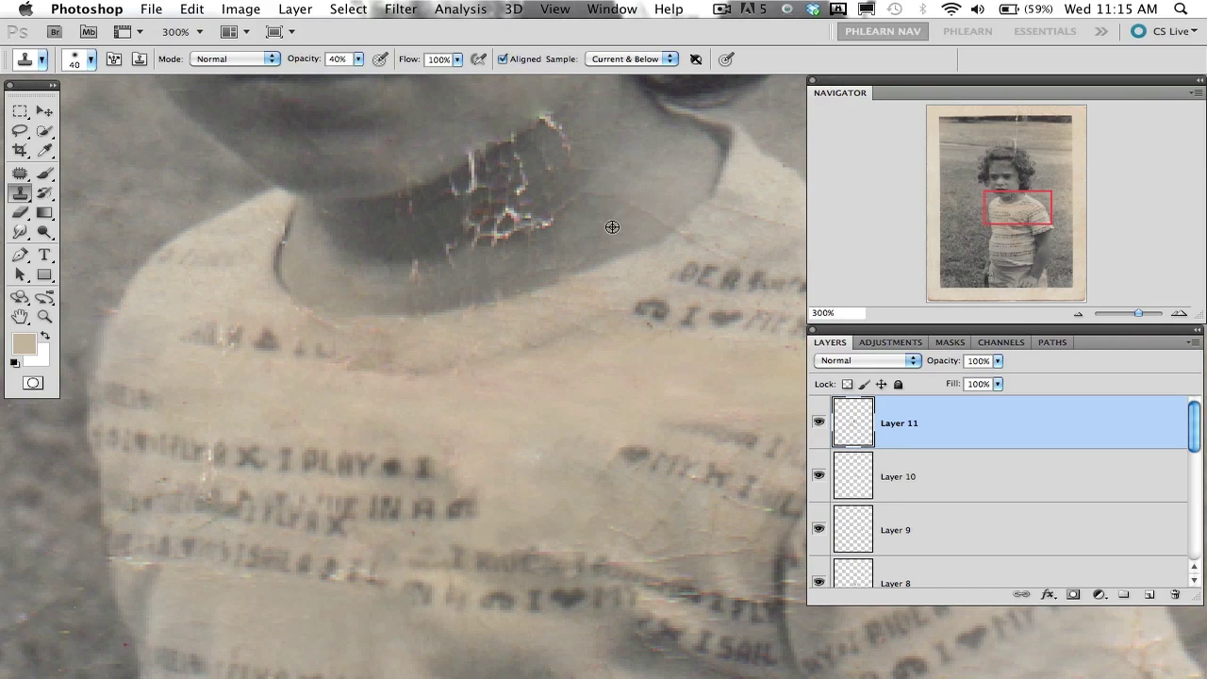
{"action": "scroll", "coordinate": [631, 202], "scroll_direction": "up", "scroll_amount": 2}
{"action": "scroll", "coordinate": [631, 203], "scroll_direction": "left", "scroll_amount": 1}
{"action": "left_click_drag", "start_coordinate": [510, 316], "coordinate": [524, 247]}
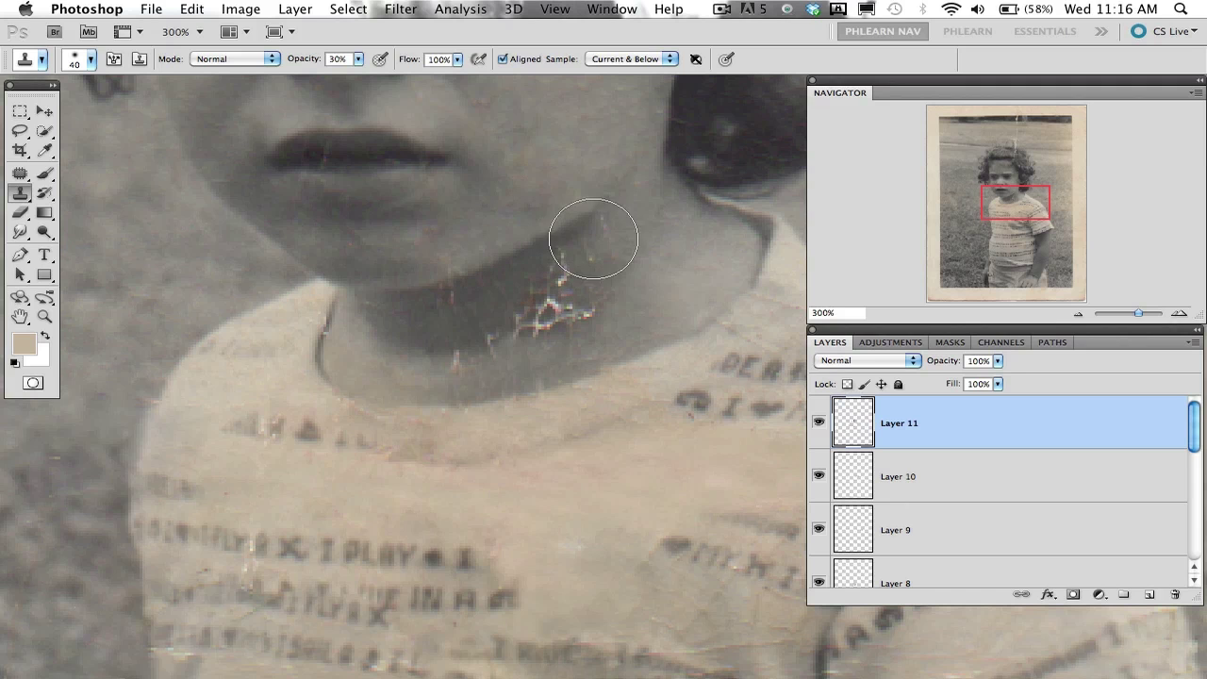
{"action": "mouse_move", "coordinate": [507, 322]}
{"action": "left_mouse_down"}
{"action": "mouse_move", "coordinate": [439, 358]}
{"action": "mouse_move", "coordinate": [480, 329]}
{"action": "left_mouse_up"}
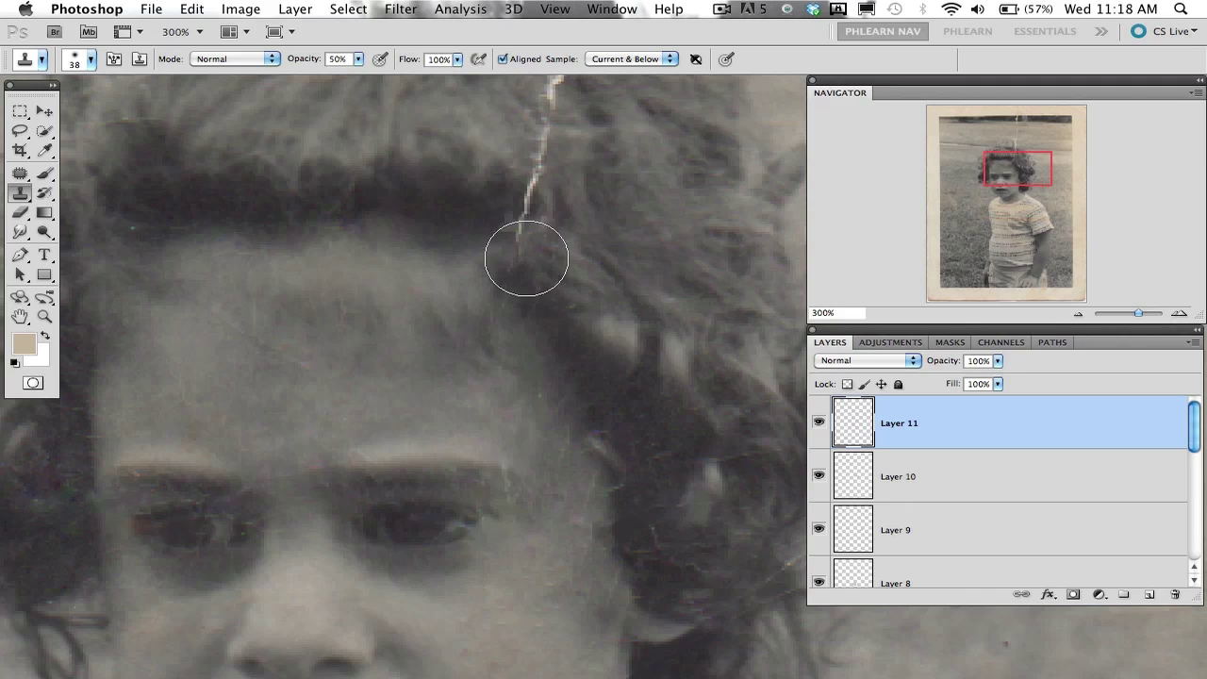
Clone hair and background texture at 50% opacity over the white crack through the hair and the branching crack above the head
{"action": "scroll", "coordinate": [512, 277], "scroll_direction": "up", "scroll_amount": 5}
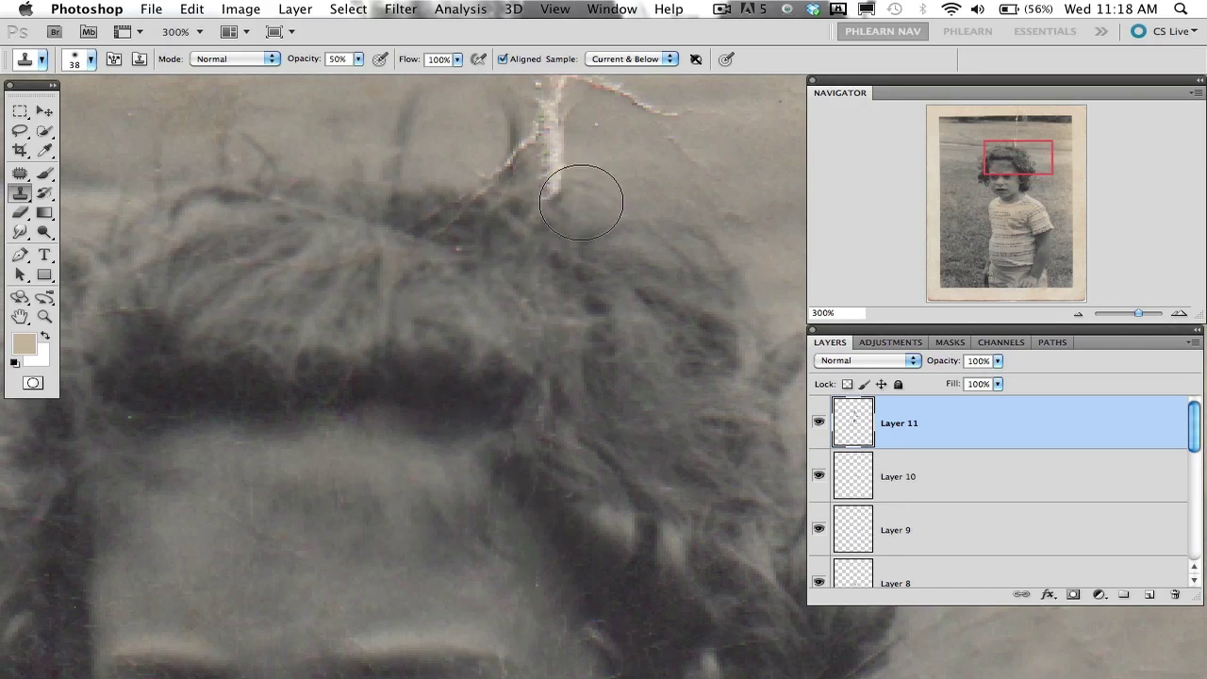
{"action": "scroll", "coordinate": [568, 278], "scroll_direction": "up", "scroll_amount": 5}
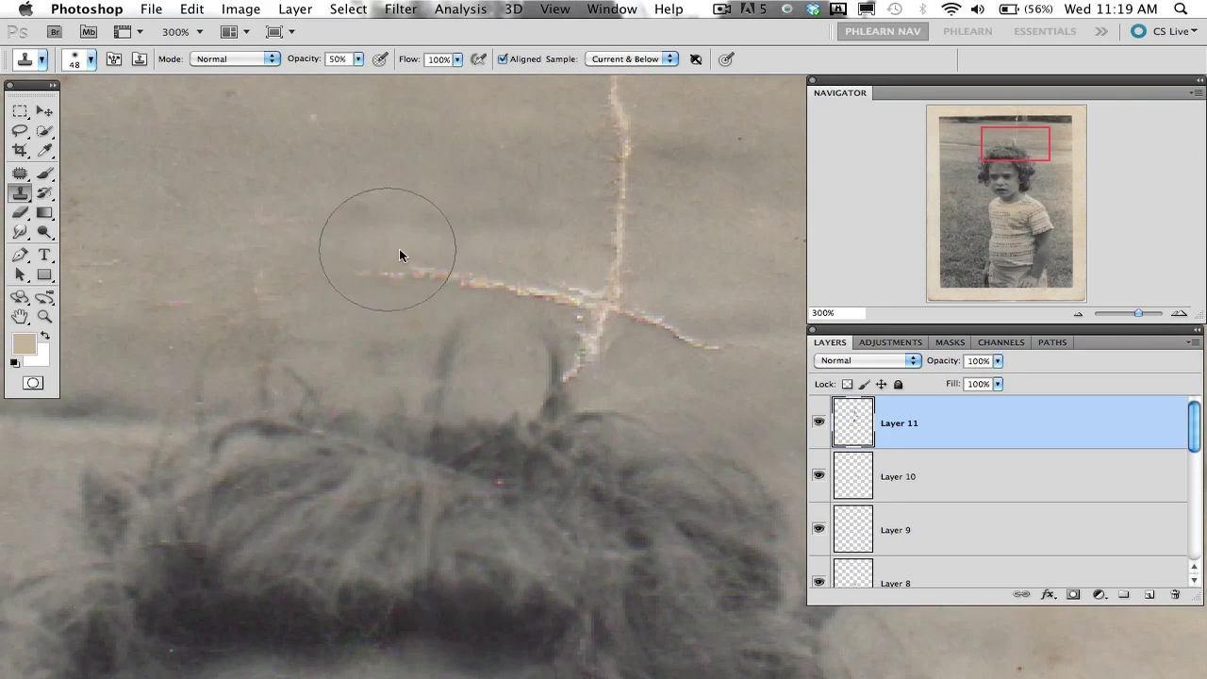
{"action": "left_click_drag", "start_coordinate": [369, 251], "coordinate": [614, 301]}
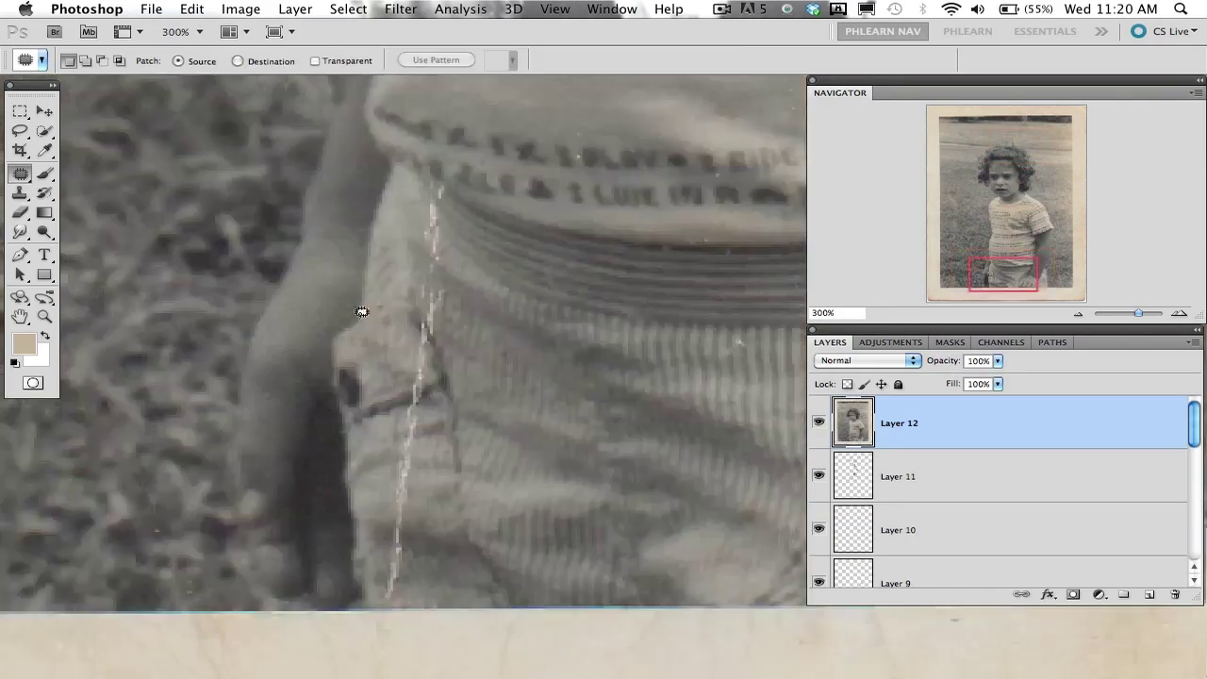
Adjust the shirt repair on Layer 18 with Levels, setting the blue channel's midtone to 0.90
{"action": "scroll", "coordinate": [405, 340], "scroll_direction": "down", "scroll_amount": 3}
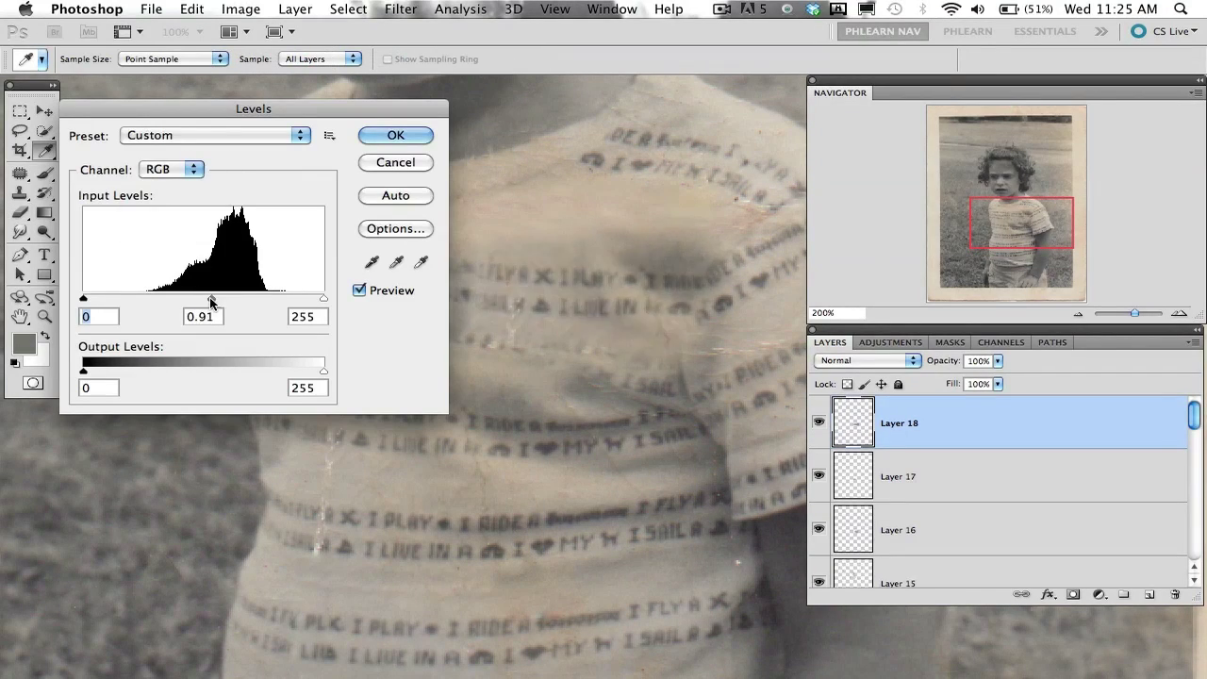
{"action": "left_click_drag", "start_coordinate": [203, 300], "coordinate": [213, 299]}
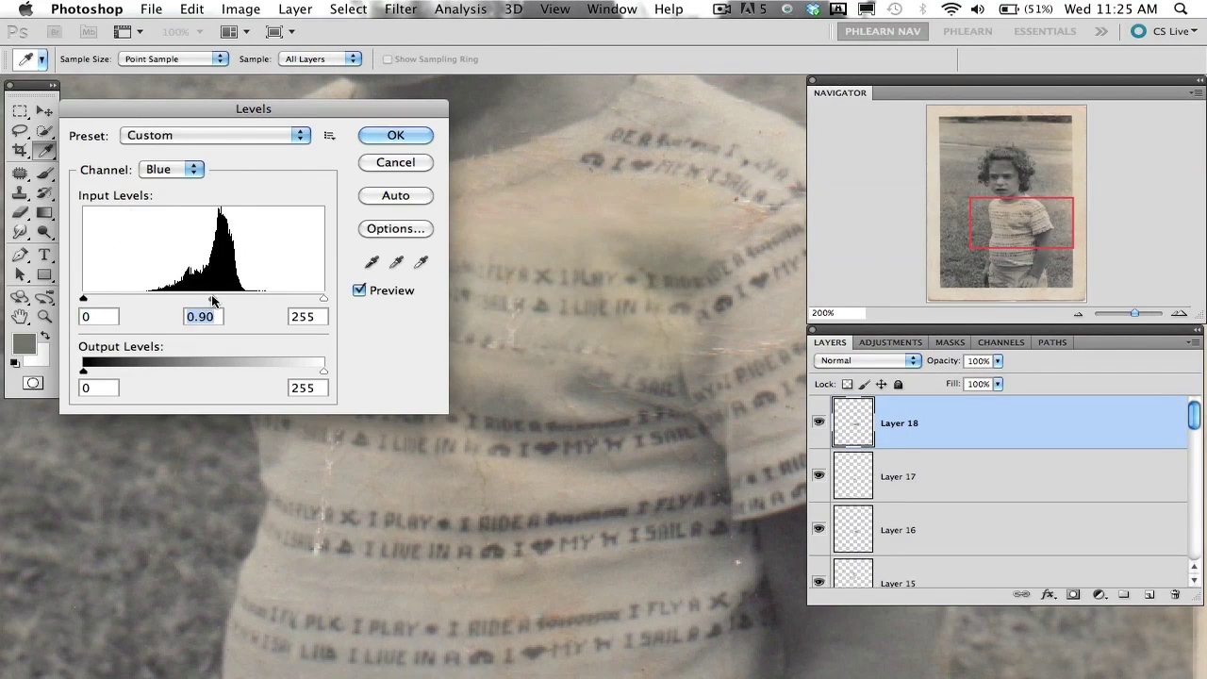
{"action": "left_click", "coordinate": [192, 169]}
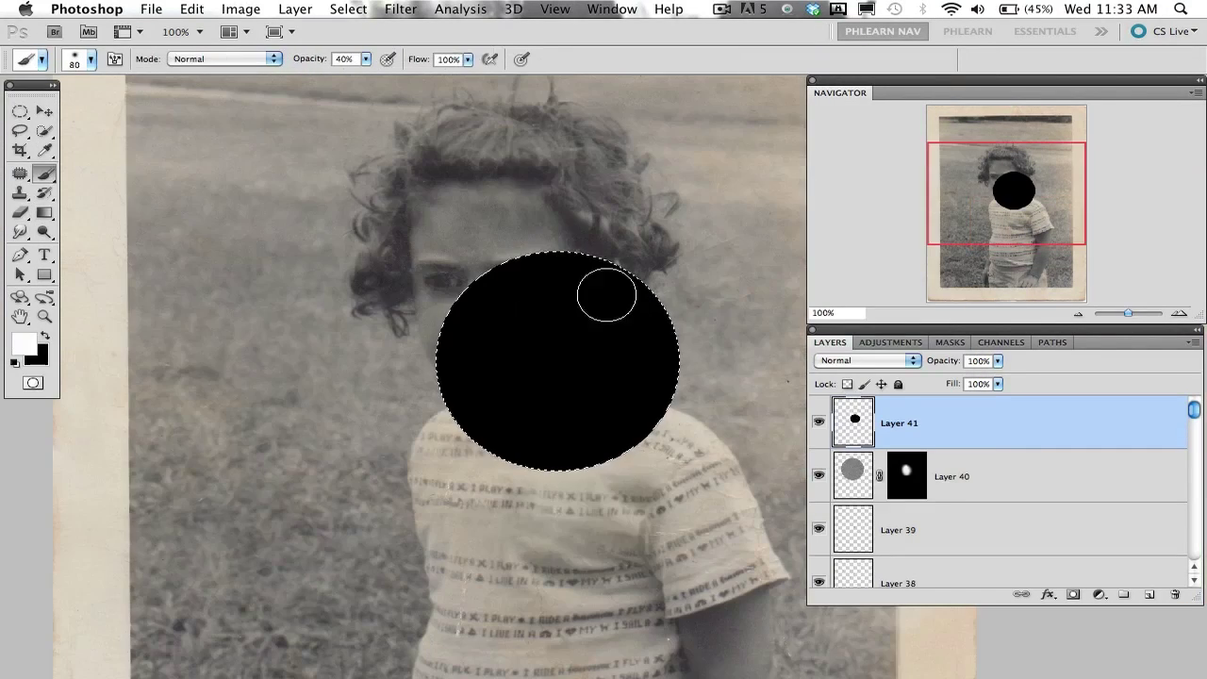
Paint light iris streaks, softened with a 4.6-pixel Gaussian Blur, into the black circle on Layer 41 and fill a round central pupil with black
{"action": "mouse_move", "coordinate": [606, 295]}
{"action": "left_mouse_down"}
{"action": "mouse_move", "coordinate": [589, 468]}
{"action": "mouse_move", "coordinate": [520, 293]}
{"action": "mouse_move", "coordinate": [626, 412]}
{"action": "mouse_move", "coordinate": [474, 327]}
{"action": "mouse_move", "coordinate": [644, 367]}
{"action": "mouse_move", "coordinate": [487, 381]}
{"action": "mouse_move", "coordinate": [545, 302]}
{"action": "mouse_move", "coordinate": [655, 375]}
{"action": "left_mouse_up"}
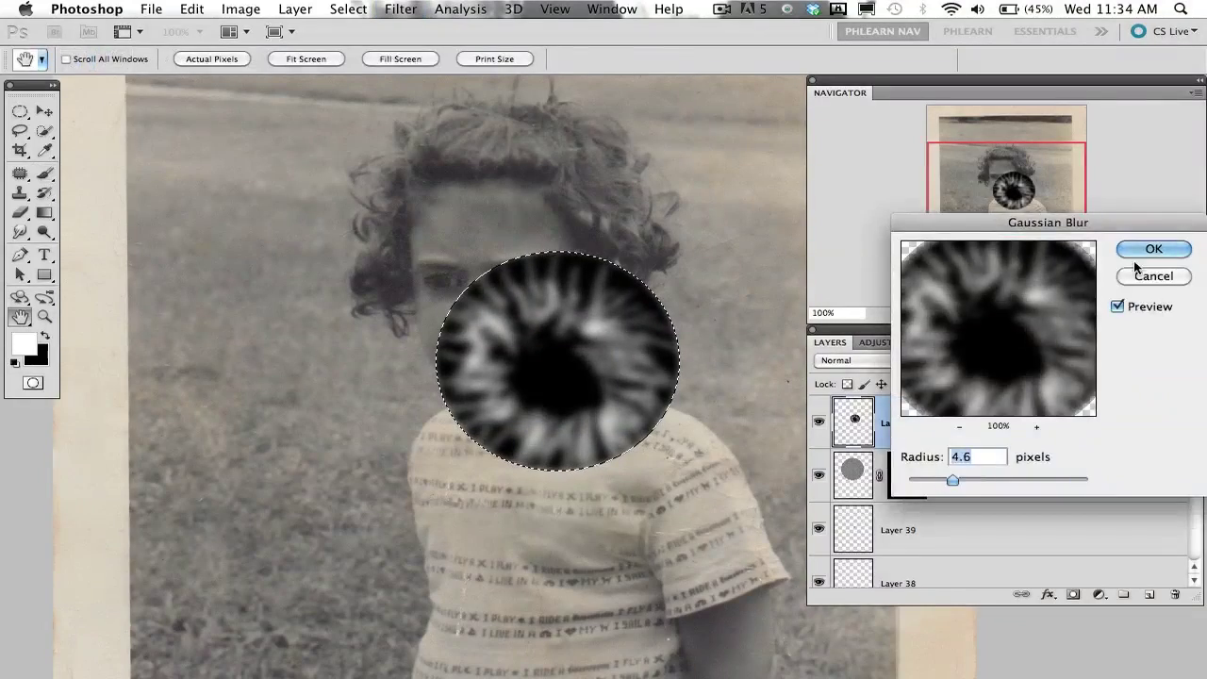
{"action": "left_click_drag", "start_coordinate": [497, 318], "coordinate": [618, 422]}
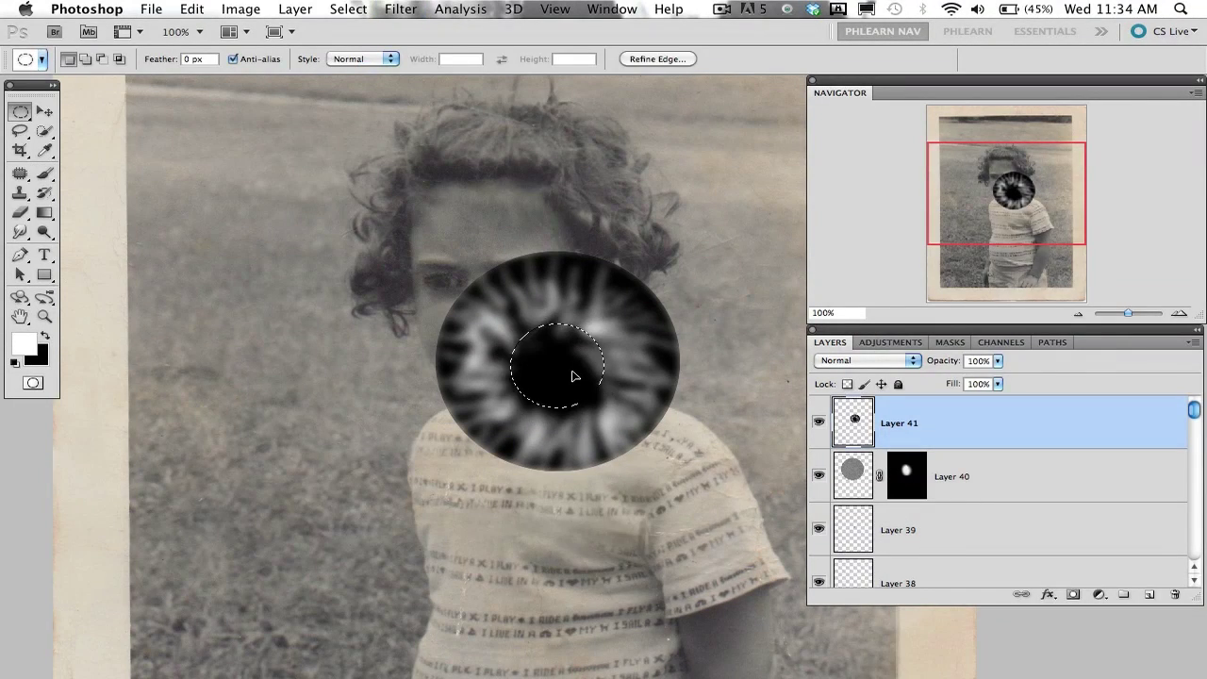
{"action": "key", "text": "q"}
{"action": "key", "text": "q"}
{"action": "key", "text": "alt+BackSpace"}
{"action": "key", "text": "super+BackSpace"}
{"action": "key", "text": "super+d"}
Add a new layer and fill a wide rectangular selection across the iris with white
{"action": "key", "text": "super+alt+shift+n"}
{"action": "key", "text": "b"}
{"action": "key", "text": "shift+m"}
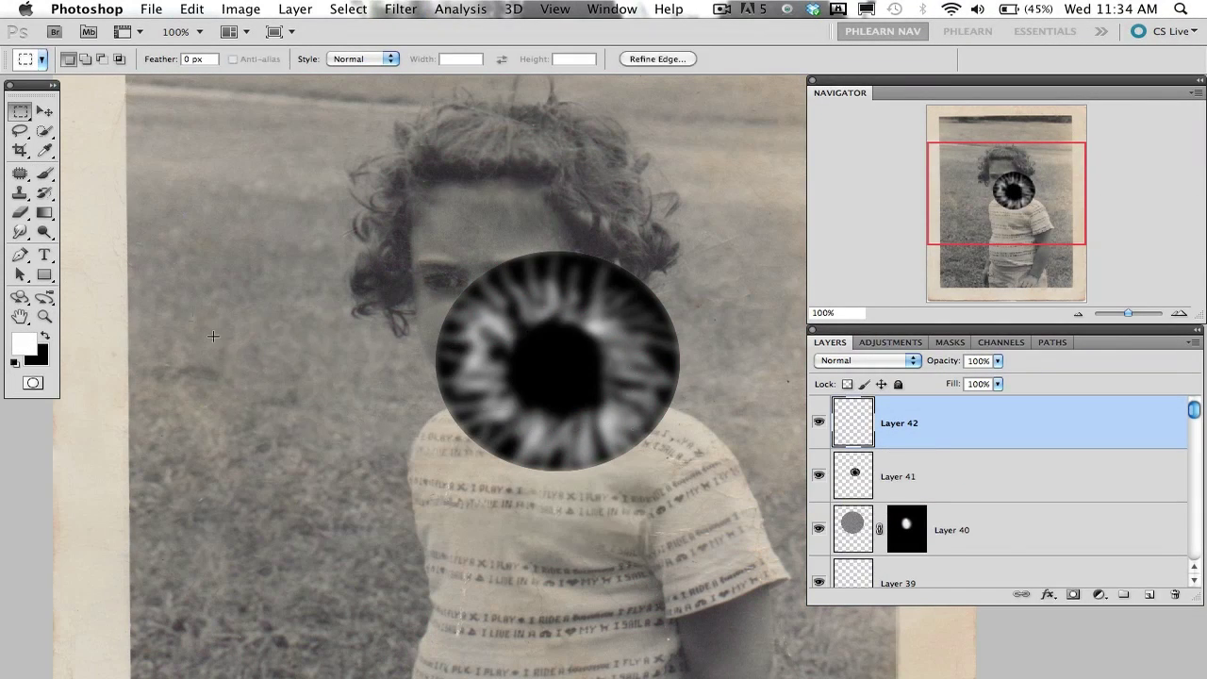
{"action": "left_click_drag", "start_coordinate": [194, 307], "coordinate": [732, 422]}
{"action": "key", "text": "alt+BackSpace"}
Paint a row of black tree silhouettes with dark ground beneath them inside the white rectangle
{"action": "key", "text": "b"}
{"action": "key", "text": "x"}
{"action": "left_click_drag", "start_coordinate": [287, 419], "coordinate": [294, 342]}
{"action": "left_click_drag", "start_coordinate": [435, 420], "coordinate": [442, 311]}
{"action": "left_click_drag", "start_coordinate": [504, 415], "coordinate": [499, 332]}
{"action": "mouse_move", "coordinate": [445, 408]}
{"action": "left_mouse_down"}
{"action": "mouse_move", "coordinate": [375, 388]}
{"action": "mouse_move", "coordinate": [209, 407]}
{"action": "left_mouse_up"}
{"action": "mouse_move", "coordinate": [618, 410]}
{"action": "left_mouse_down"}
{"action": "mouse_move", "coordinate": [693, 411]}
{"action": "mouse_move", "coordinate": [595, 308]}
{"action": "left_mouse_up"}
{"action": "left_click_drag", "start_coordinate": [530, 415], "coordinate": [533, 321]}
{"action": "left_click_drag", "start_coordinate": [365, 420], "coordinate": [371, 310]}
{"action": "left_click_drag", "start_coordinate": [241, 420], "coordinate": [241, 309]}
{"action": "left_click_drag", "start_coordinate": [222, 361], "coordinate": [248, 388]}
{"action": "mouse_move", "coordinate": [379, 343]}
{"action": "left_mouse_down"}
{"action": "mouse_move", "coordinate": [333, 367]}
{"action": "mouse_move", "coordinate": [709, 370]}
{"action": "left_mouse_up"}
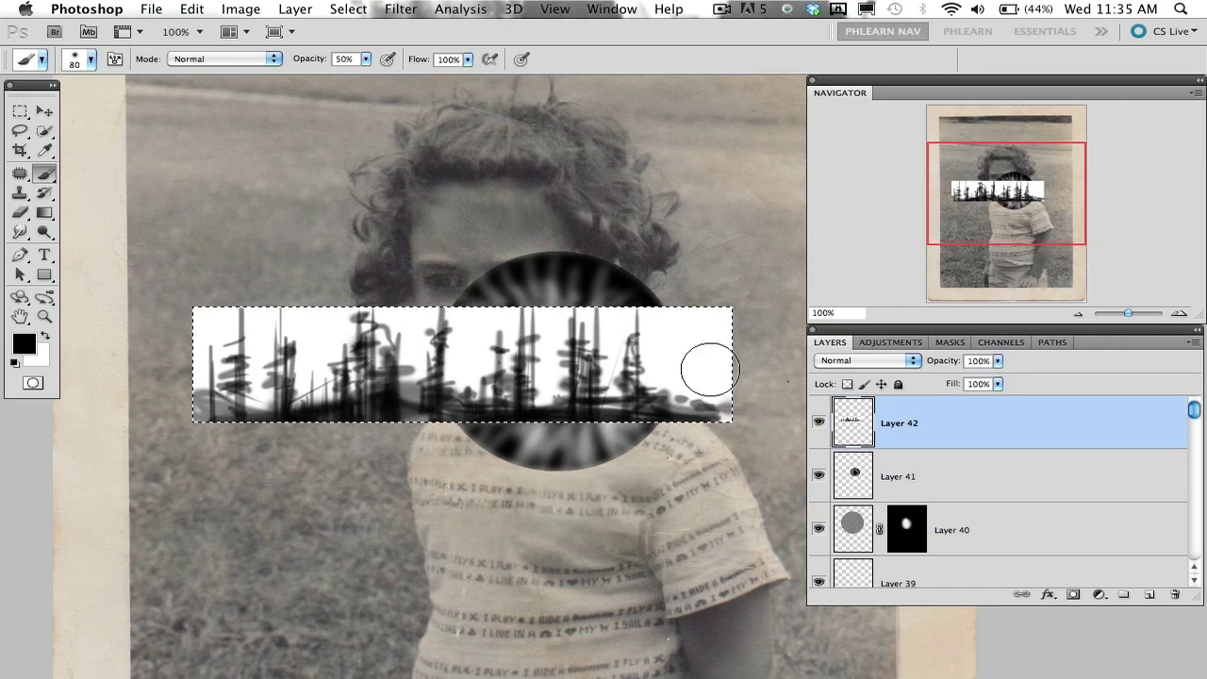
Set the tree layer to Screen blending and warp the reduced strip into a rounded reflection over the iris with the Inflate style
{"action": "left_click", "coordinate": [866, 360]}
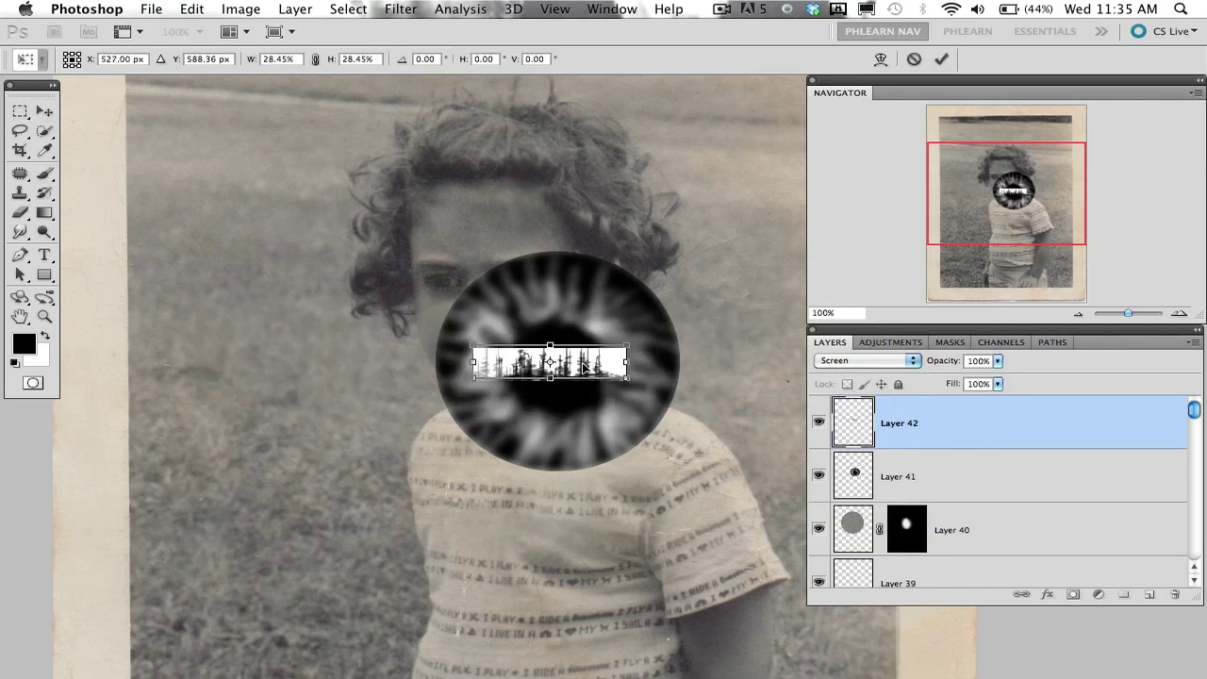
{"action": "left_click", "coordinate": [881, 58]}
{"action": "left_click", "coordinate": [170, 58]}
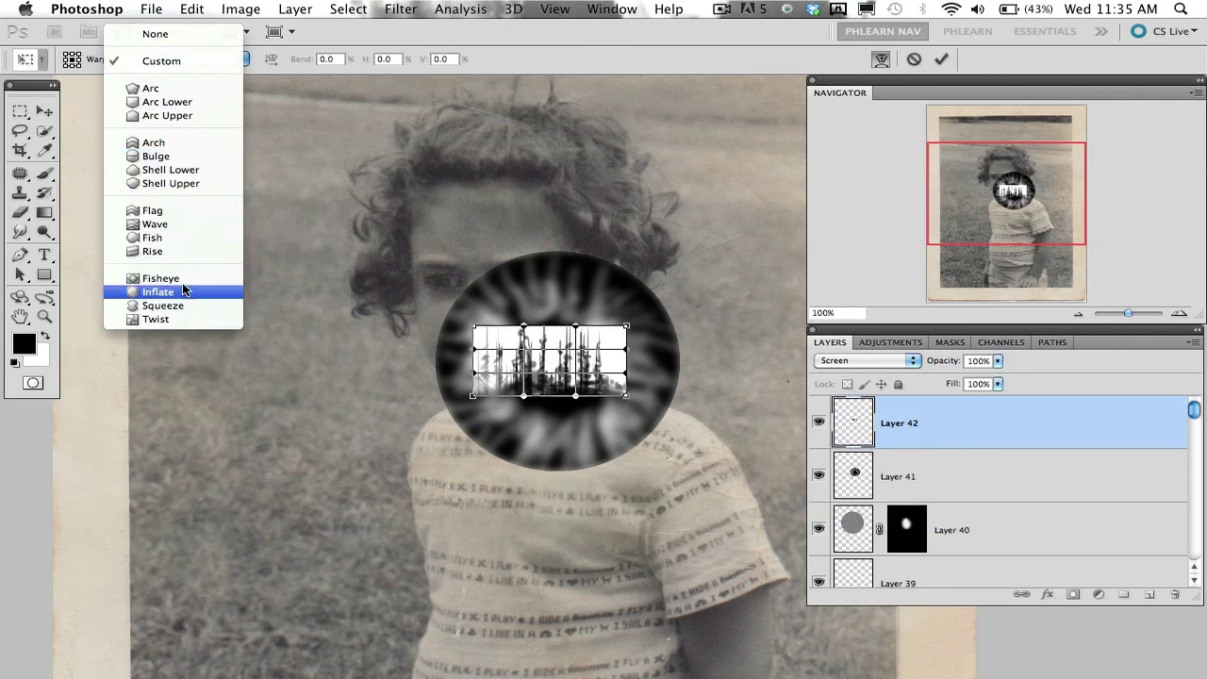
{"action": "left_click", "coordinate": [184, 291]}
{"action": "left_click_drag", "start_coordinate": [550, 318], "coordinate": [550, 312]}
{"action": "key", "text": "Return"}
{"action": "left_click_drag", "start_coordinate": [658, 408], "coordinate": [688, 422]}
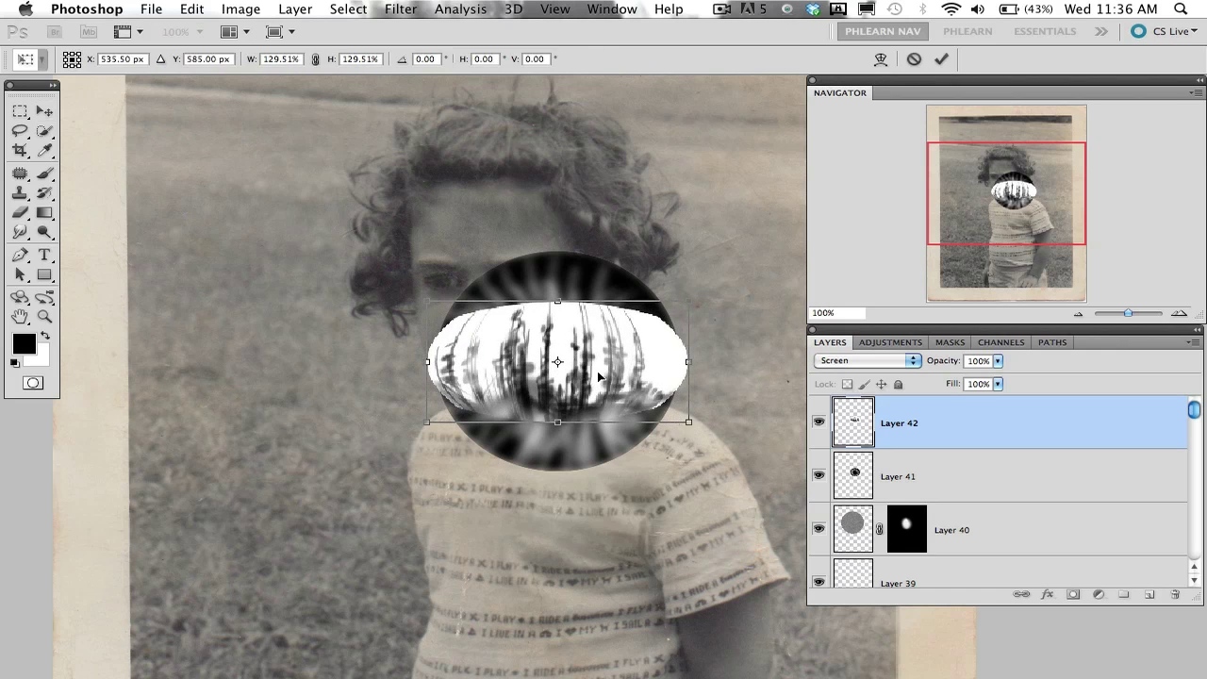
{"action": "key", "text": "Escape"}
Lower the tree reflection's opacity, shift it slightly upward on the iris and erase its hard outer edges
{"action": "left_click_drag", "start_coordinate": [942, 360], "coordinate": [880, 363]}
{"action": "left_click_drag", "start_coordinate": [604, 376], "coordinate": [607, 345]}
{"action": "key", "text": "e"}
{"action": "mouse_move", "coordinate": [472, 325]}
{"action": "left_mouse_down"}
{"action": "mouse_move", "coordinate": [594, 307]}
{"action": "mouse_move", "coordinate": [643, 347]}
{"action": "mouse_move", "coordinate": [692, 269]}
{"action": "left_mouse_up"}
Soften the tree reflection with Gaussian Blur and merge it with the iris on Layer 41
{"action": "key", "text": "super+alt+f"}
{"action": "left_click", "coordinate": [1153, 249]}
{"action": "left_click", "coordinate": [1059, 487], "text": "shift"}
{"action": "key", "text": "super+e"}
Scale the merged iris down to eye size and place it over the child's left eye
{"action": "key", "text": "v"}
{"action": "left_click_drag", "start_coordinate": [708, 214], "coordinate": [603, 309]}
{"action": "key", "text": "super+plus"}
{"action": "key", "text": "super+plus"}
{"action": "key", "text": "super+plus"}
{"action": "left_click_drag", "start_coordinate": [746, 463], "coordinate": [903, 434]}
{"action": "key", "text": "Return"}
Flatten the iris contrast with Levels by setting the output levels to 53 and 122
{"action": "key", "text": "super+l"}
{"action": "left_click_drag", "start_coordinate": [324, 372], "coordinate": [258, 371]}
{"action": "left_click_drag", "start_coordinate": [82, 371], "coordinate": [141, 372]}
{"action": "left_click_drag", "start_coordinate": [258, 372], "coordinate": [227, 372]}
{"action": "left_click_drag", "start_coordinate": [142, 372], "coordinate": [132, 373]}
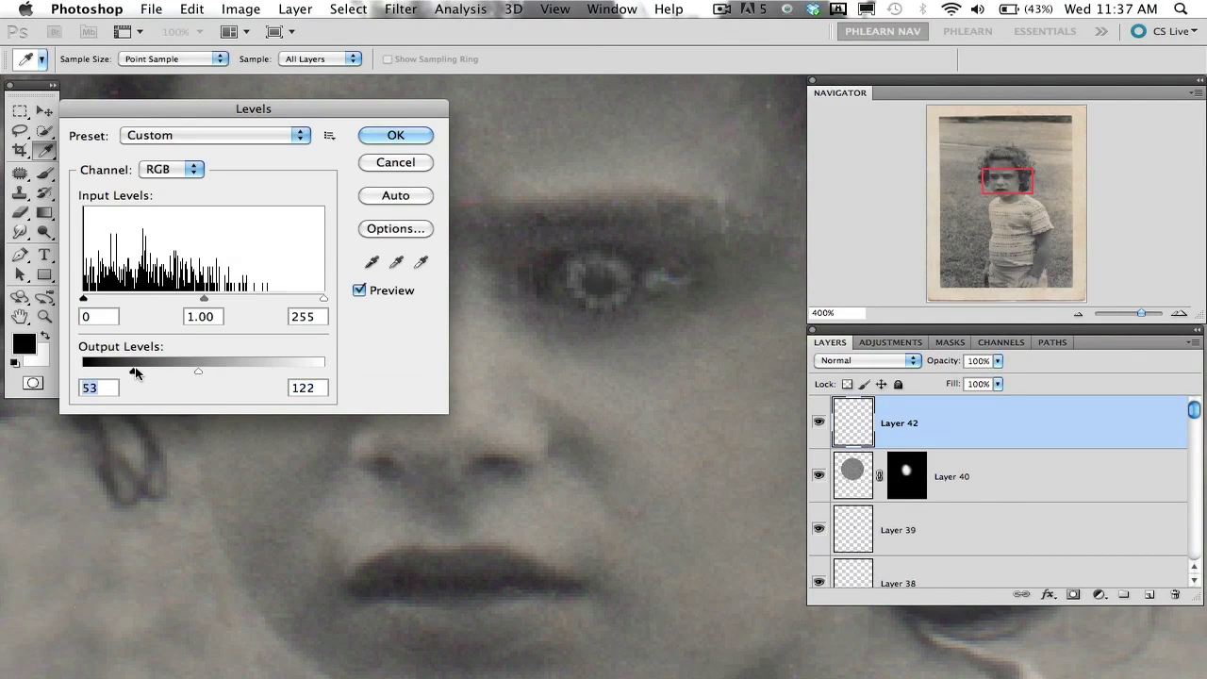
{"action": "left_click", "coordinate": [396, 135]}
Copy the iris onto the child's other eye and group both irises at 73% opacity
{"action": "mouse_move", "coordinate": [604, 450]}
{"action": "left_mouse_down"}
{"action": "mouse_move", "coordinate": [630, 458]}
{"action": "mouse_move", "coordinate": [607, 440]}
{"action": "left_mouse_up"}
{"action": "left_click_drag", "start_coordinate": [543, 377], "coordinate": [236, 385], "text": "alt"}
{"action": "left_click", "coordinate": [952, 476], "text": "shift"}
{"action": "key", "text": "super+g"}
{"action": "left_click_drag", "start_coordinate": [941, 360], "coordinate": [911, 323]}
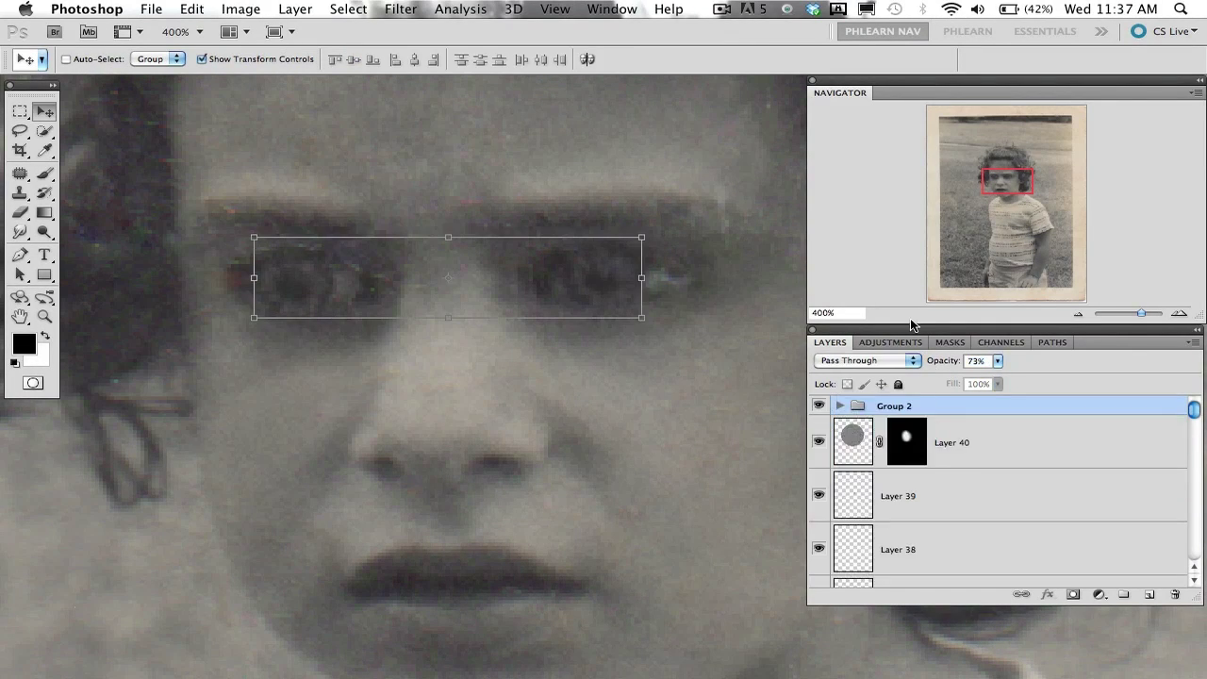
Add a layer mask to the group of irises and switch to the Brush tool
{"action": "left_click", "coordinate": [1073, 594]}
{"action": "key", "text": "b"}
{"action": "key", "text": "super+minus"}
{"action": "key", "text": "super+minus"}
{"action": "key", "text": "super+minus"}
{"action": "key", "text": "super+minus"}
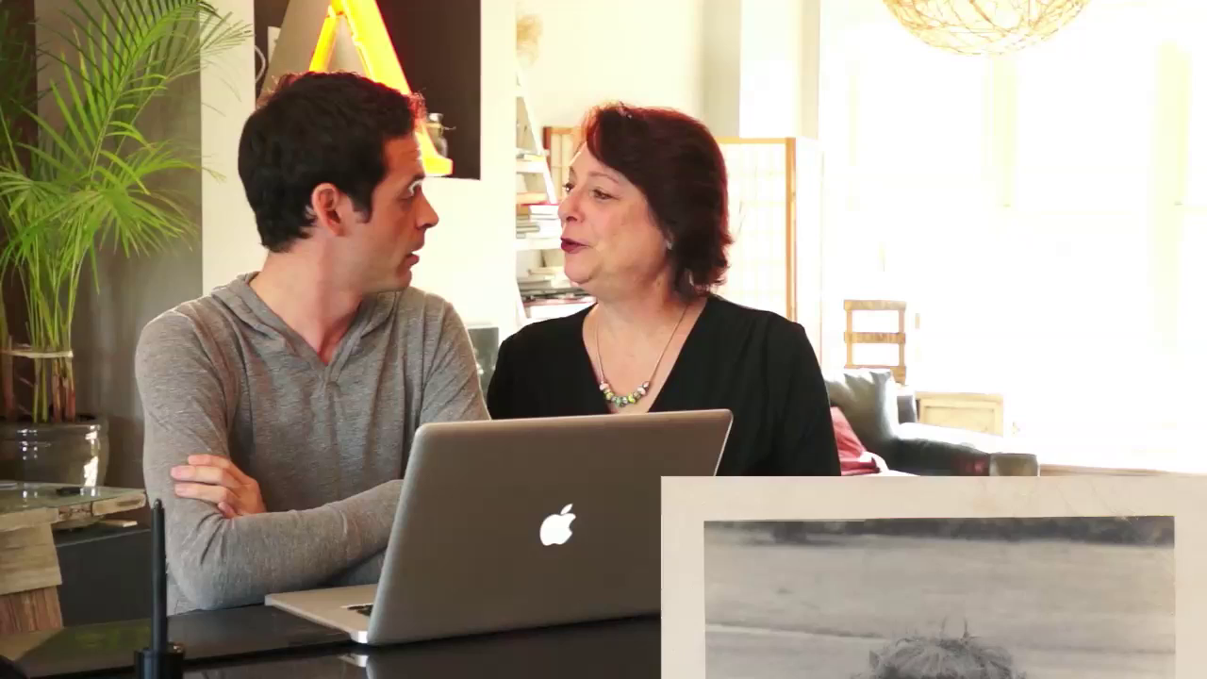